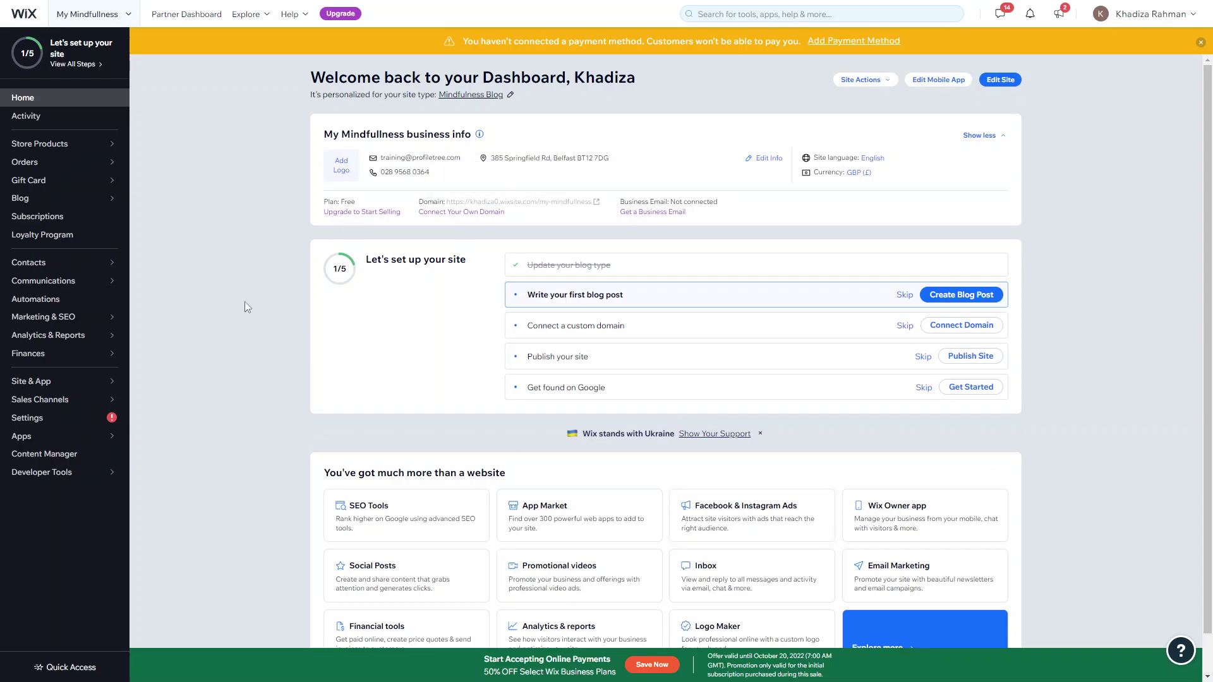
# - Open the Domestic shipping region for editing from the site's shipping and fulfillment settings
pyautogui.click(28, 418)
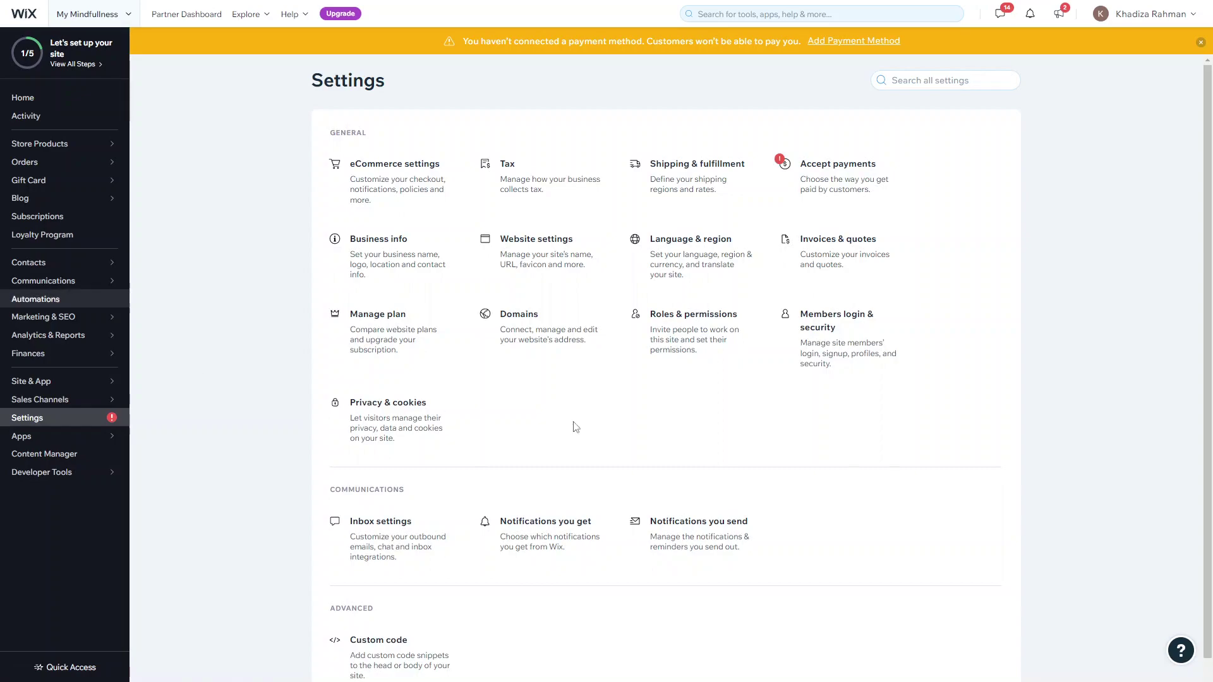
pyautogui.click(704, 176)
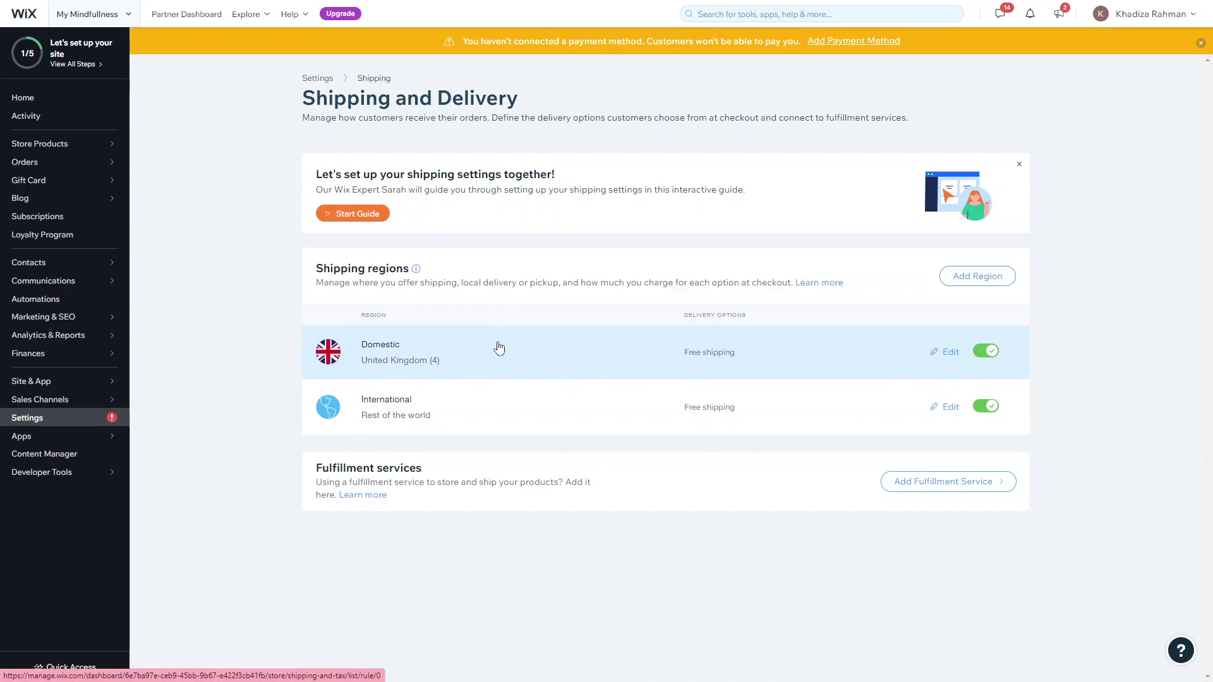
pyautogui.click(951, 352)
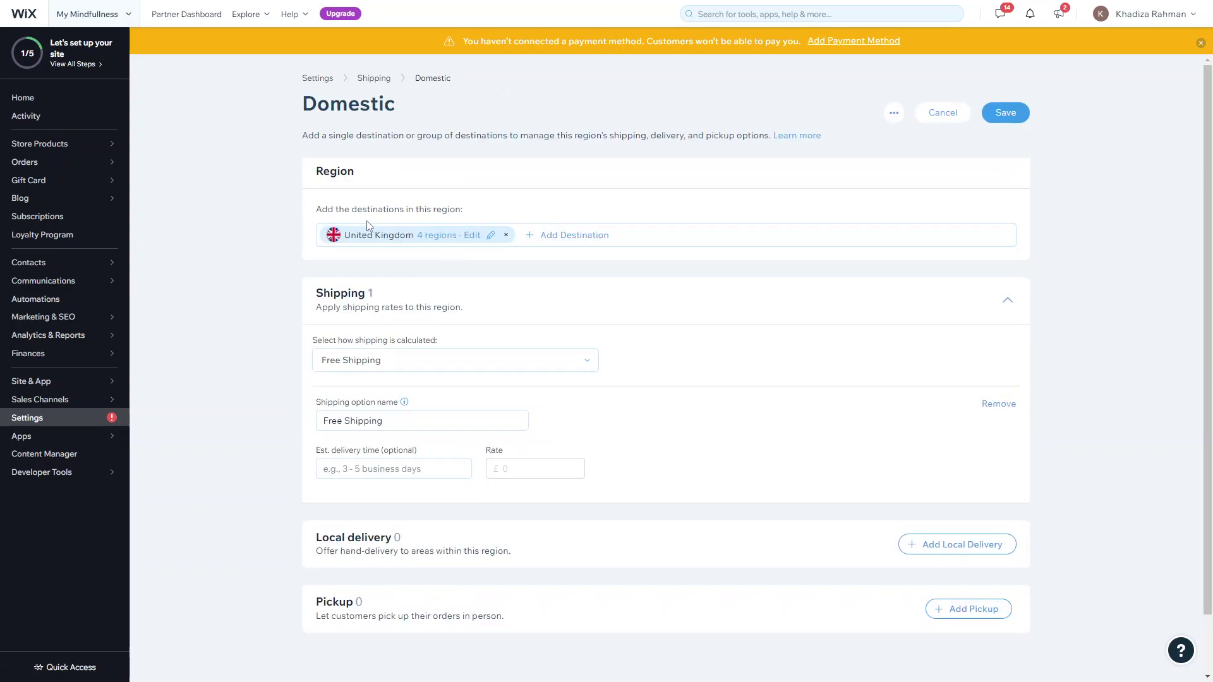
# - Open the United Kingdom's region choices, deselect and reselect all of them, and confirm the selection
pyautogui.click(407, 236)
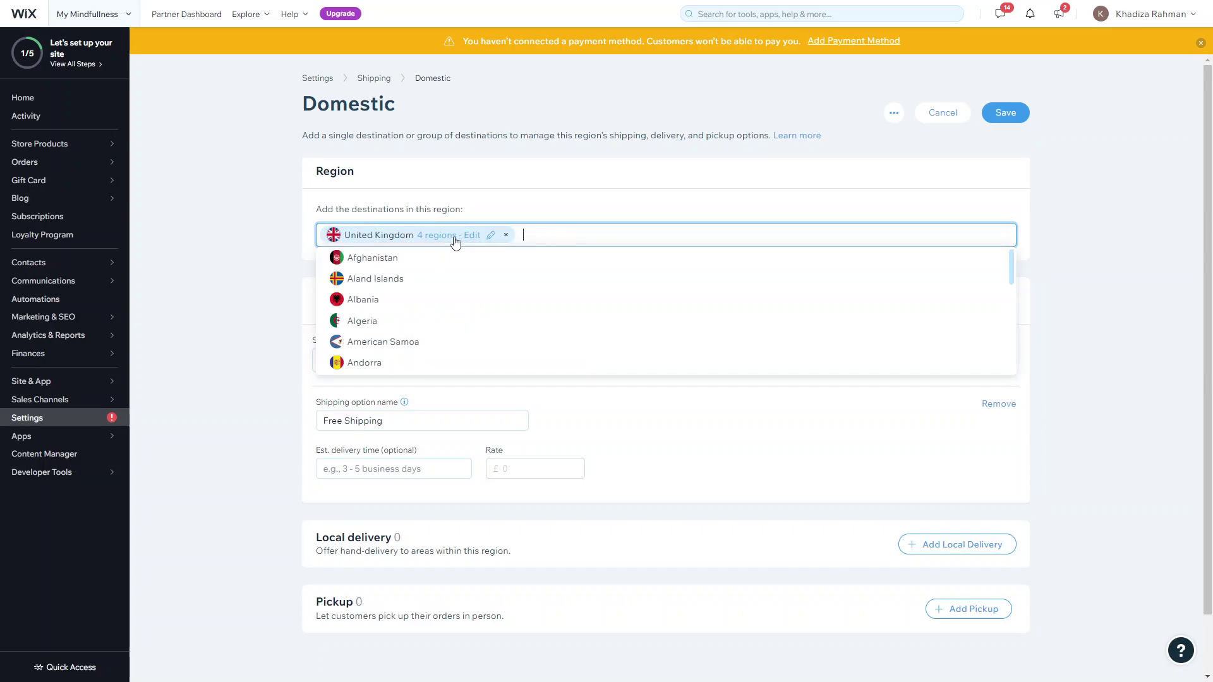
pyautogui.click(455, 237)
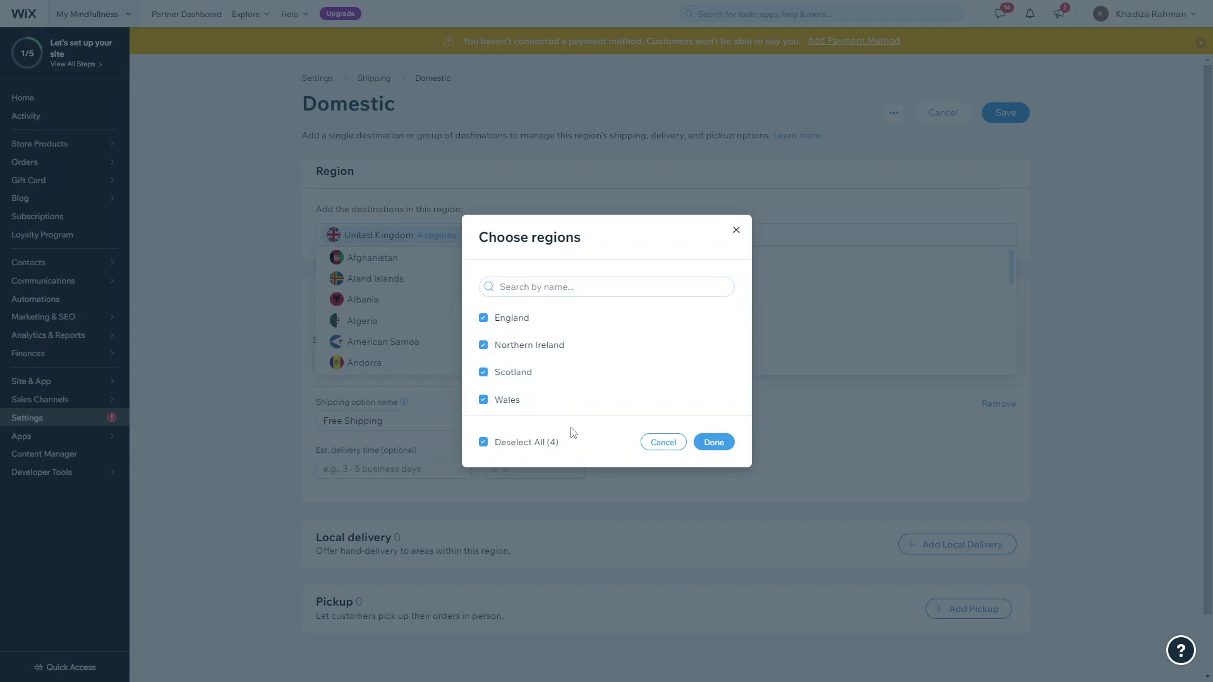
pyautogui.click(542, 442)
pyautogui.click(524, 443)
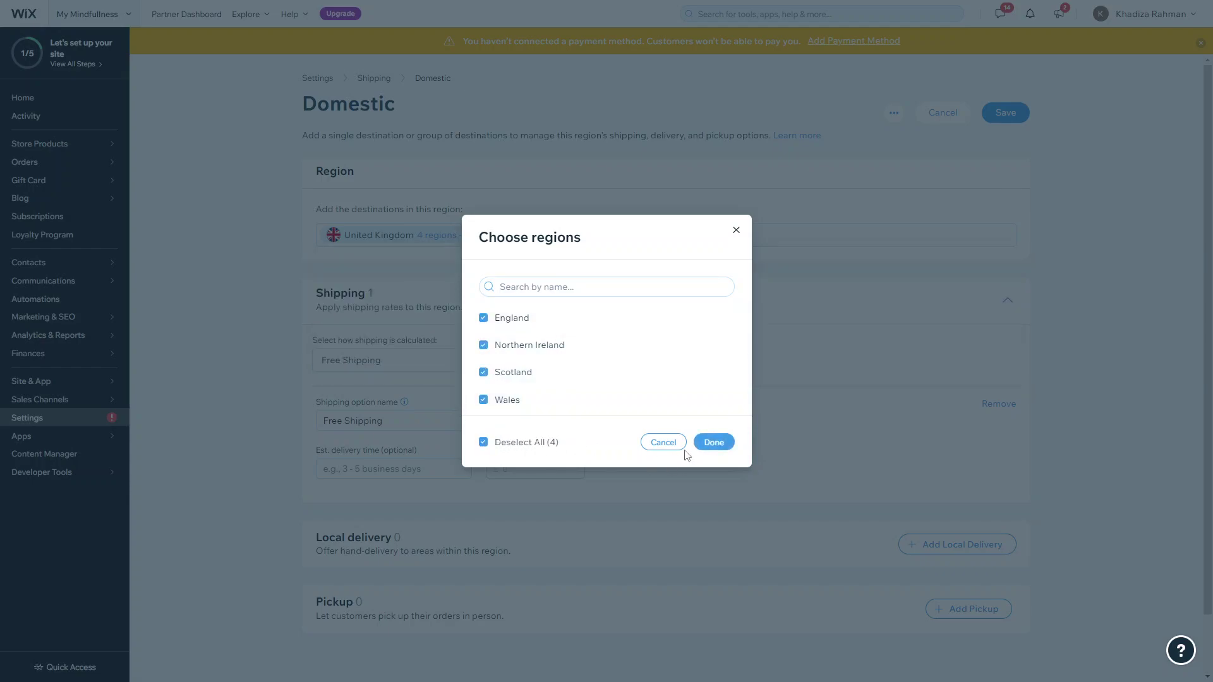
pyautogui.click(699, 441)
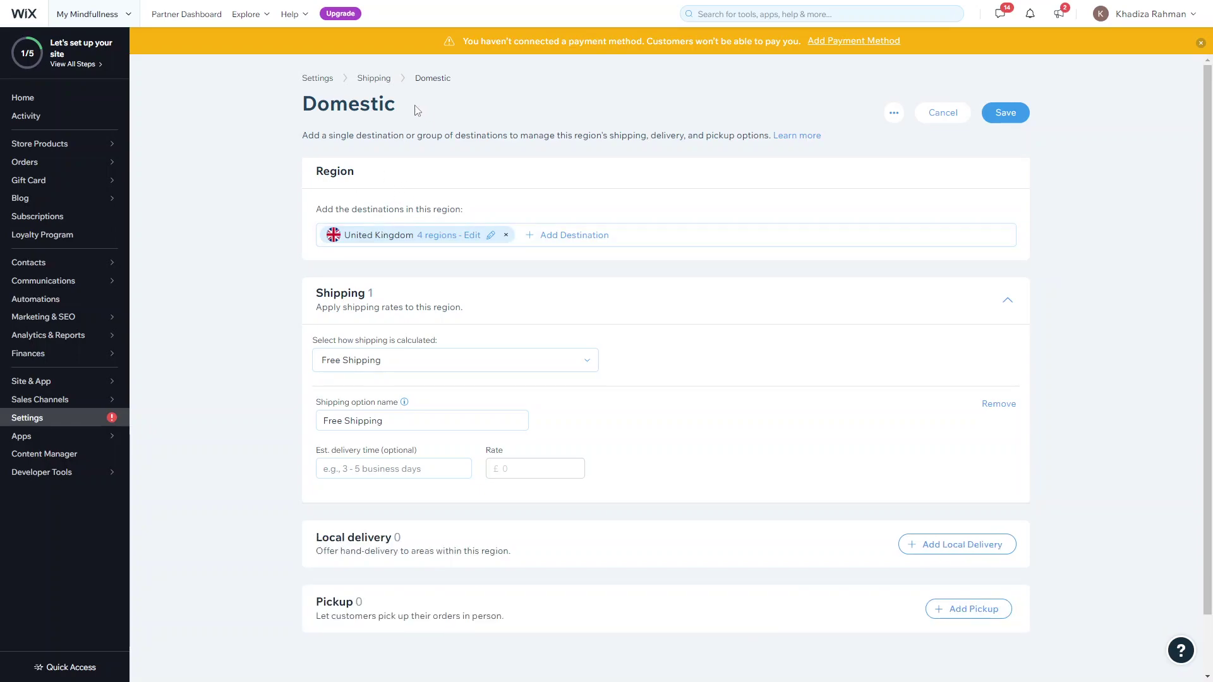
# - Try adding France and Afghanistan as destinations of the Domestic region
pyautogui.click(623, 231)
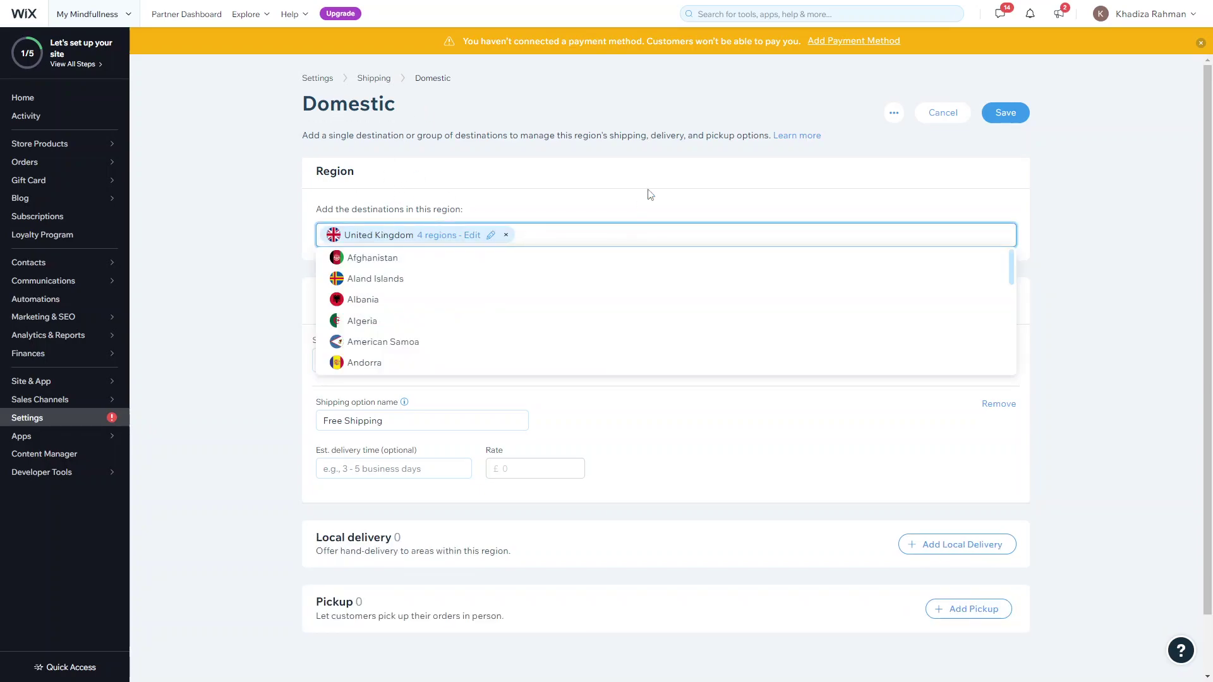
pyautogui.write('fra')
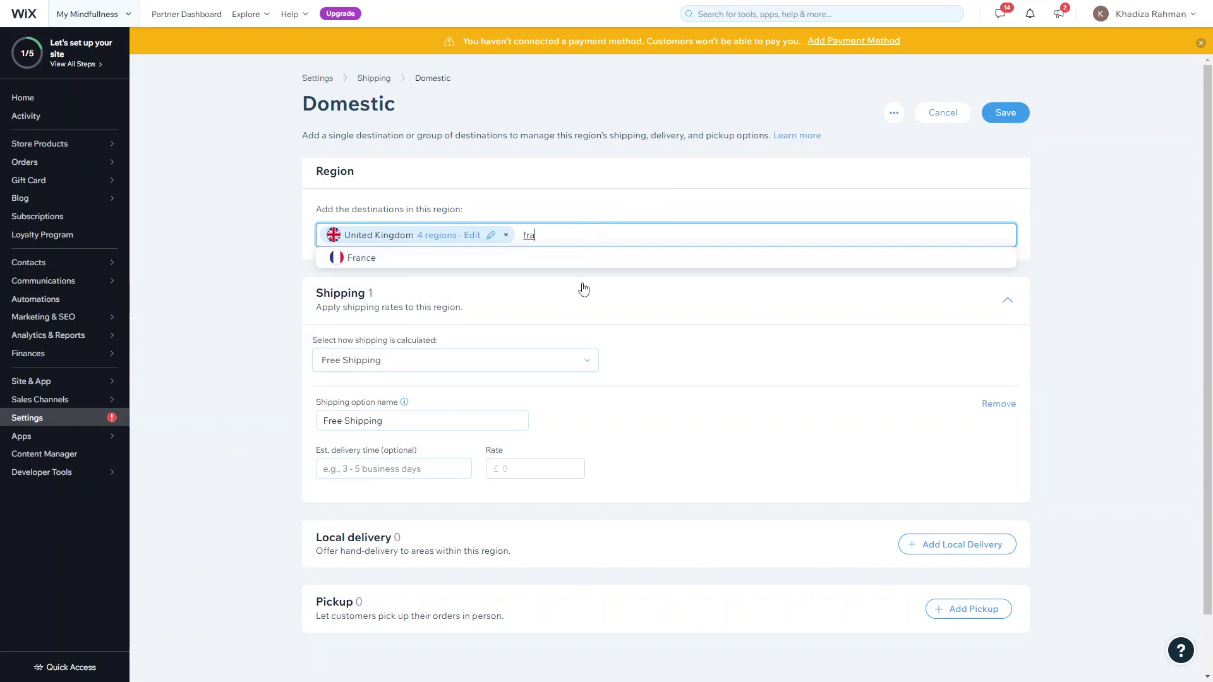
pyautogui.click(584, 257)
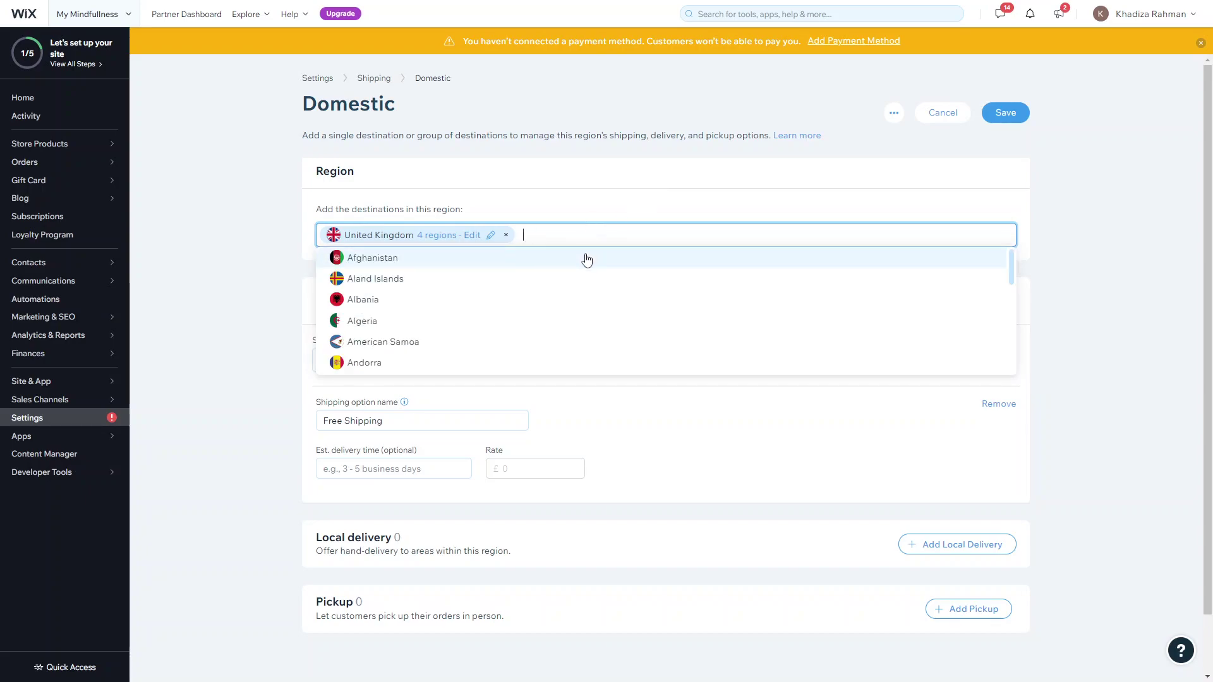
pyautogui.click(719, 247)
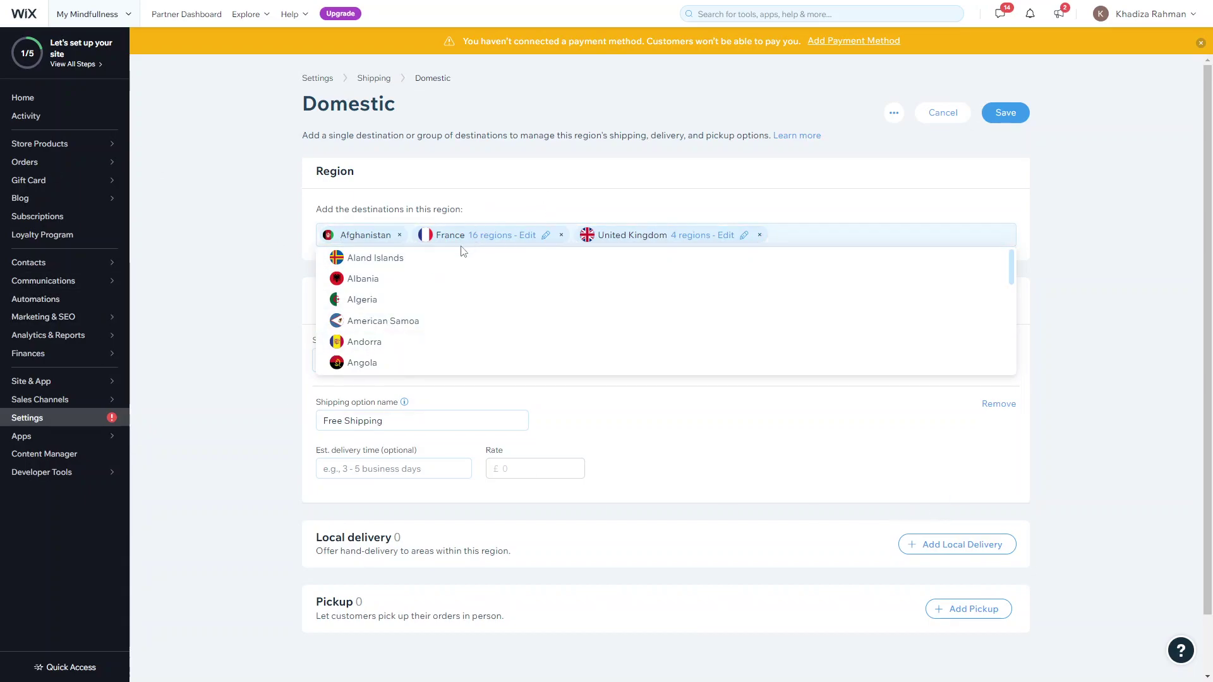
# - Remove Afghanistan and France from the Domestic region's destinations
pyautogui.click(400, 235)
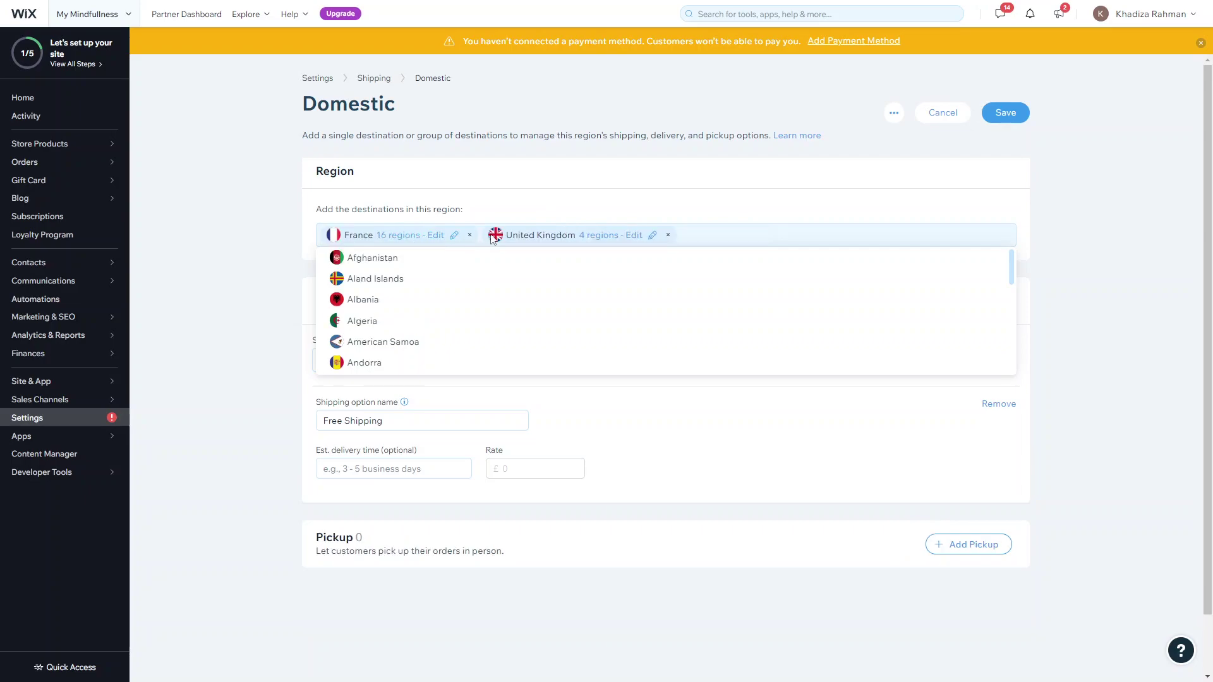
pyautogui.click(471, 235)
pyautogui.click(484, 202)
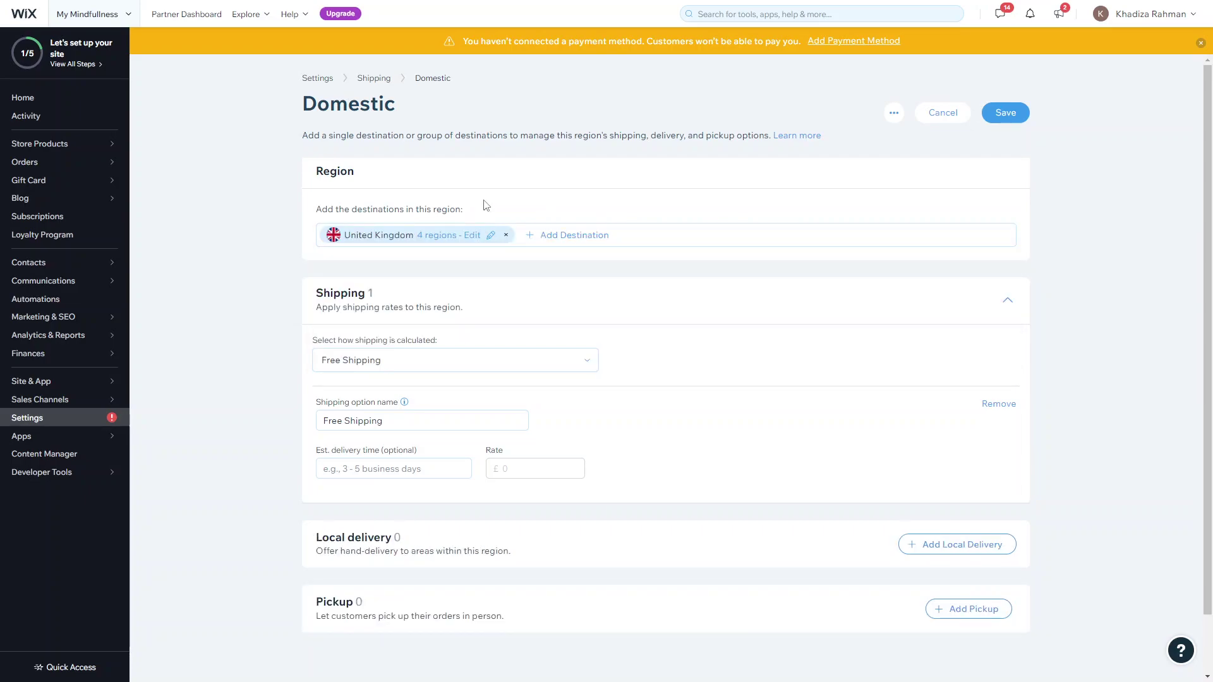
# - Set the Domestic region's shipping calculation to Flat Rate
pyautogui.scroll(-1, 604, 266)
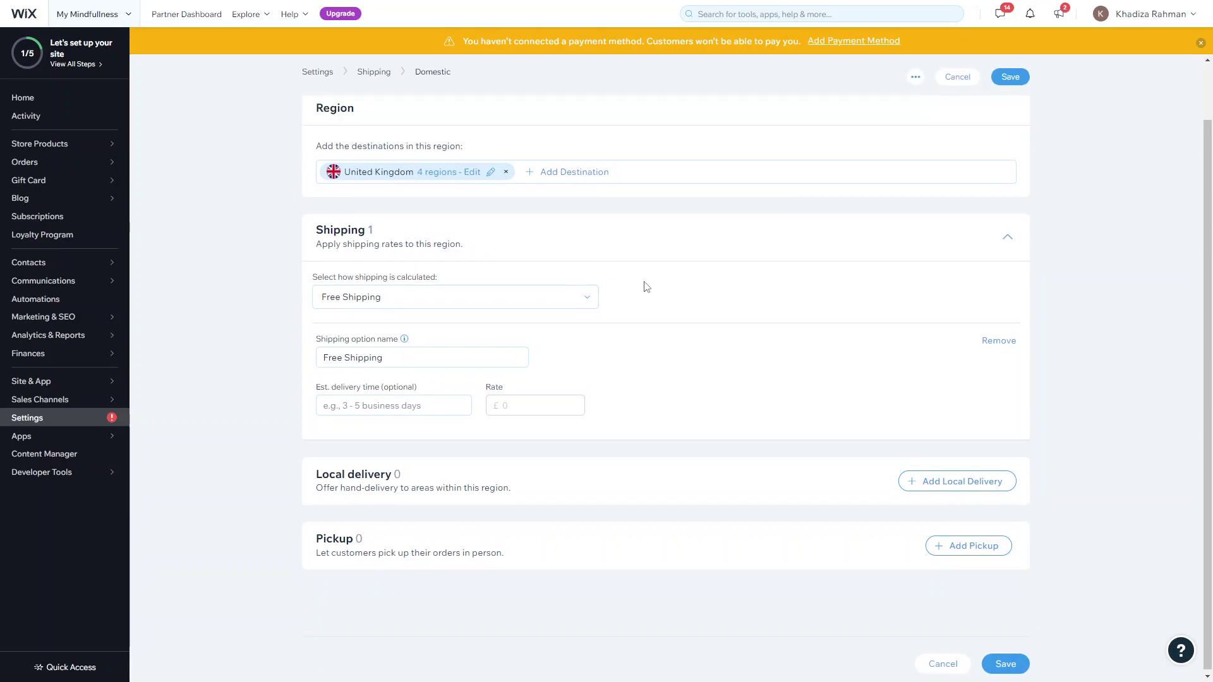
pyautogui.click(401, 301)
pyautogui.click(755, 289)
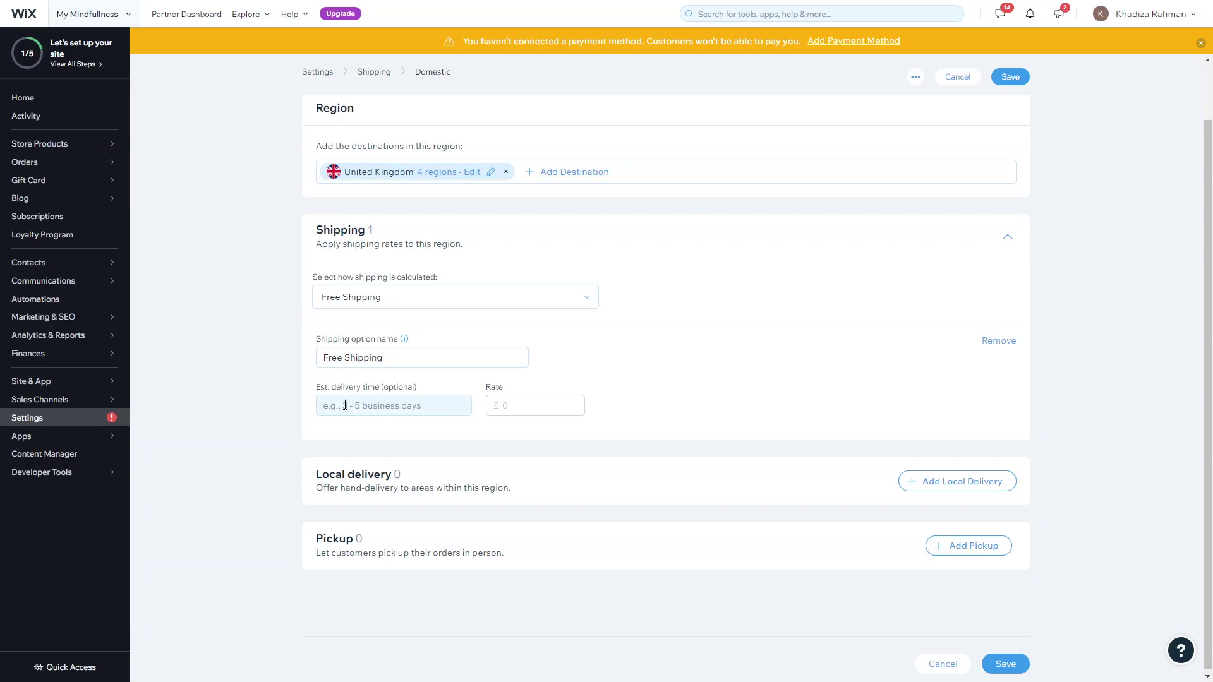
pyautogui.click(385, 296)
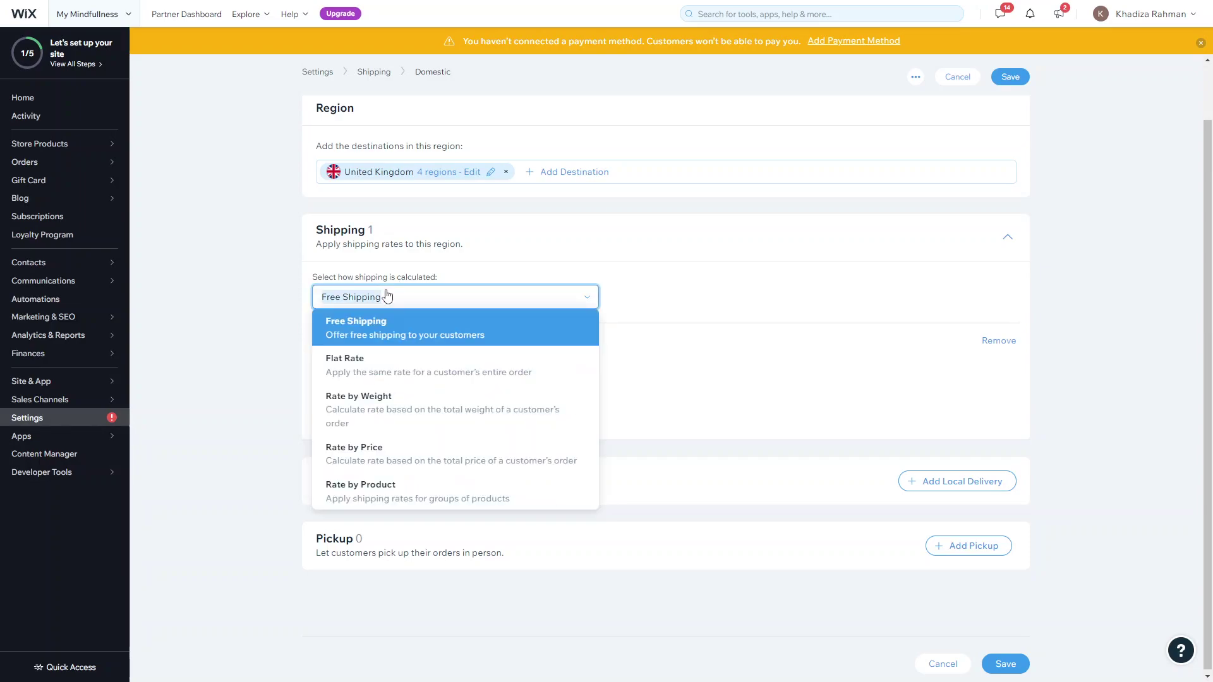
pyautogui.click(380, 373)
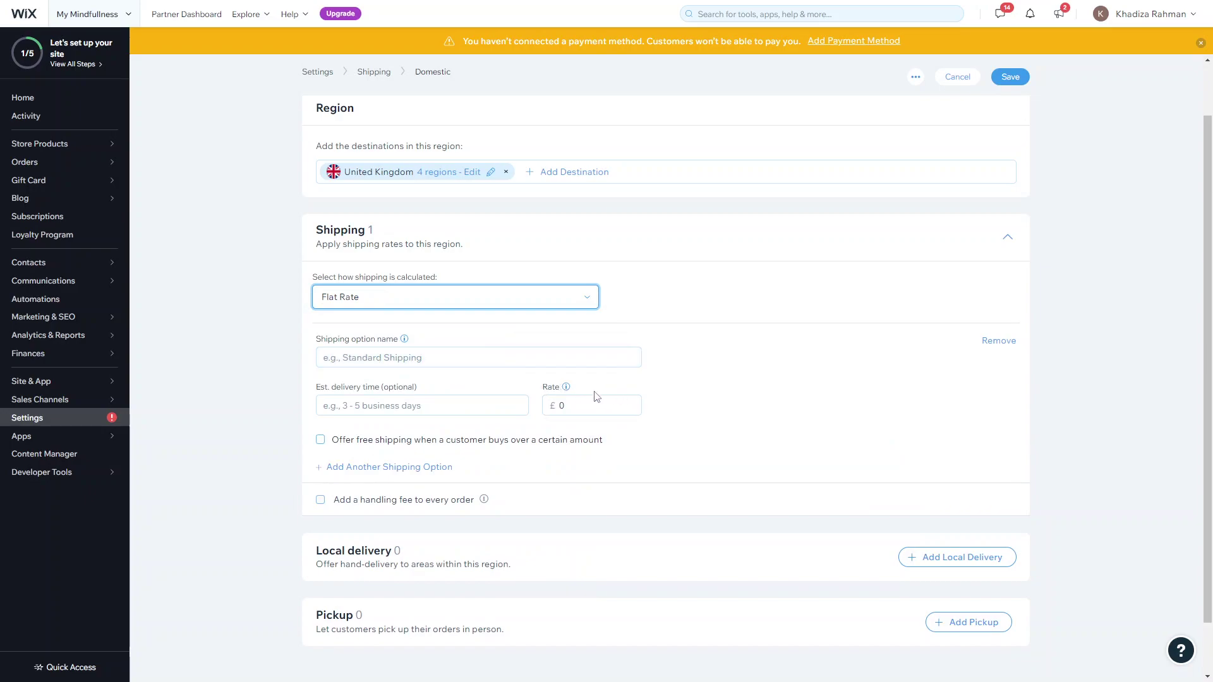
pyautogui.click(456, 298)
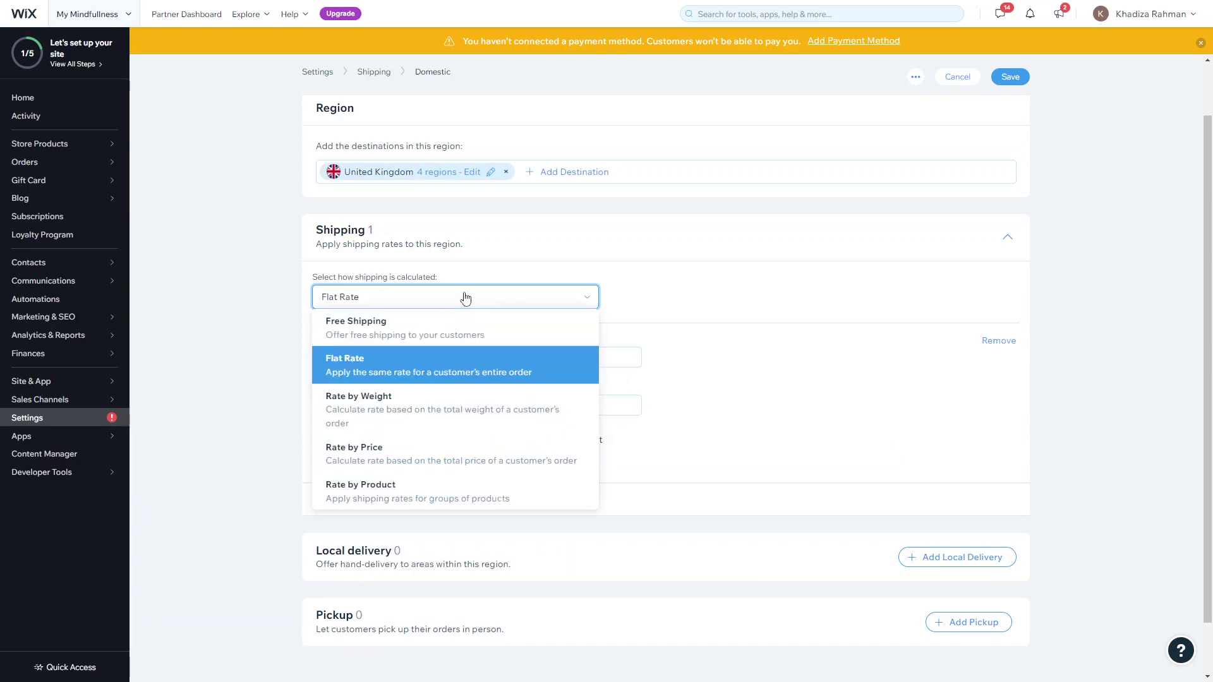
pyautogui.click(663, 298)
# - Name the flat rate option Standard Shipping, with an estimated delivery time of 3-5 business days and a rate of £4.50
pyautogui.click(397, 358)
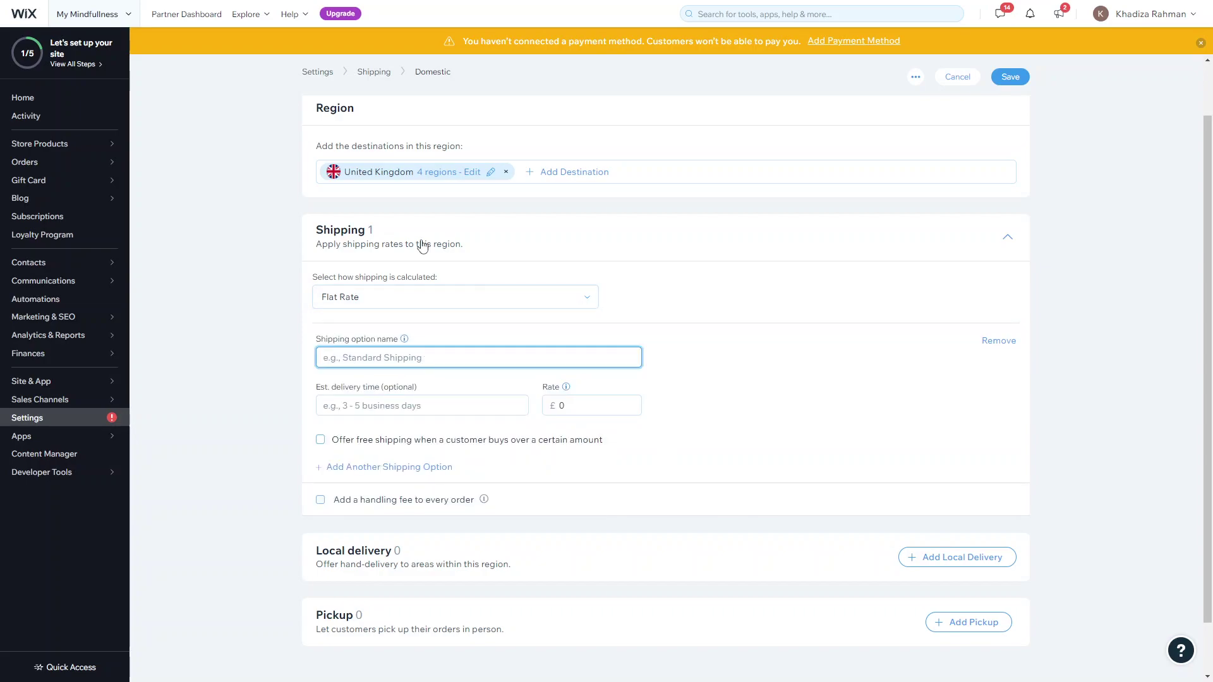
pyautogui.write('Standard')
pyautogui.click(385, 408)
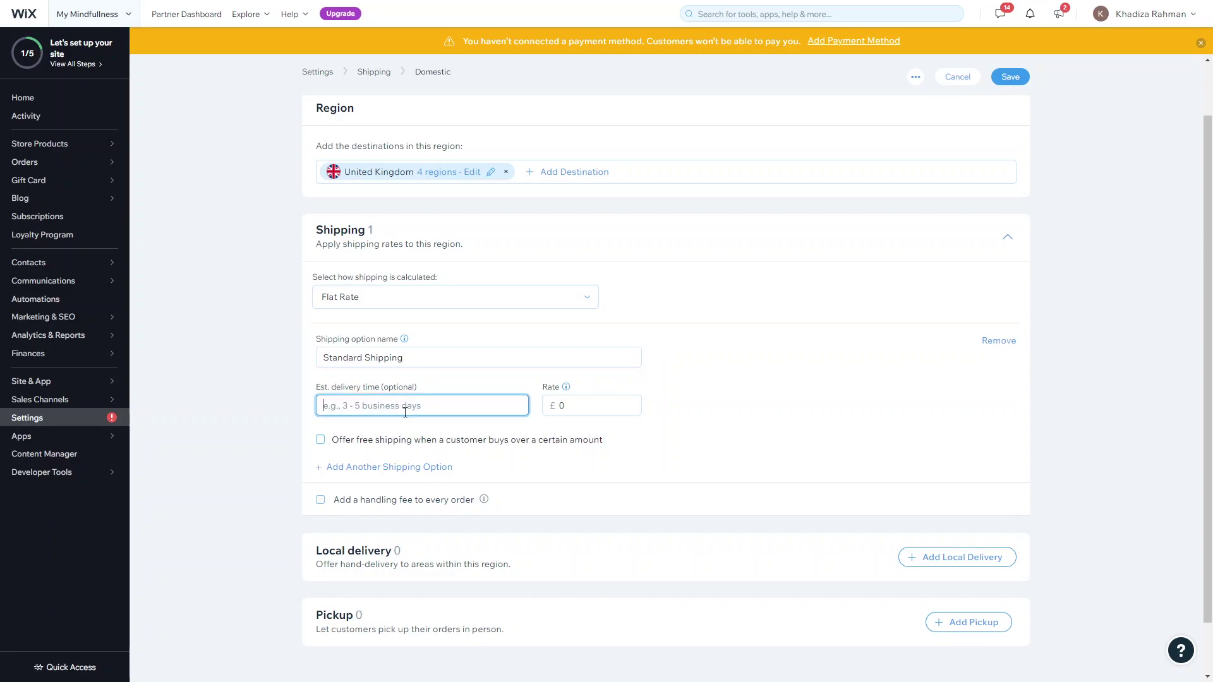
pyautogui.write('3-5 business days')
pyautogui.click(602, 411)
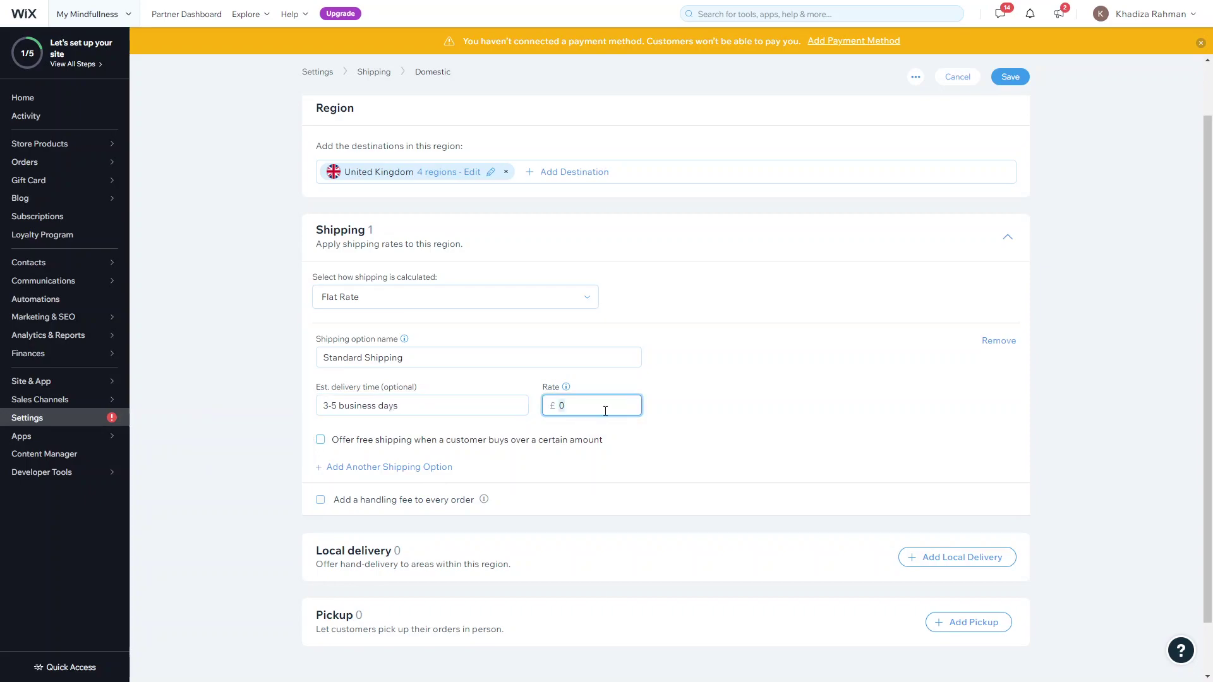
pyautogui.write('4.5')
# - Add a second shipping option named Next Day Delivery, with a delivery time of 1-2 business days and a rate of £10.50
pyautogui.click(397, 468)
pyautogui.scroll(-1, 590, 490)
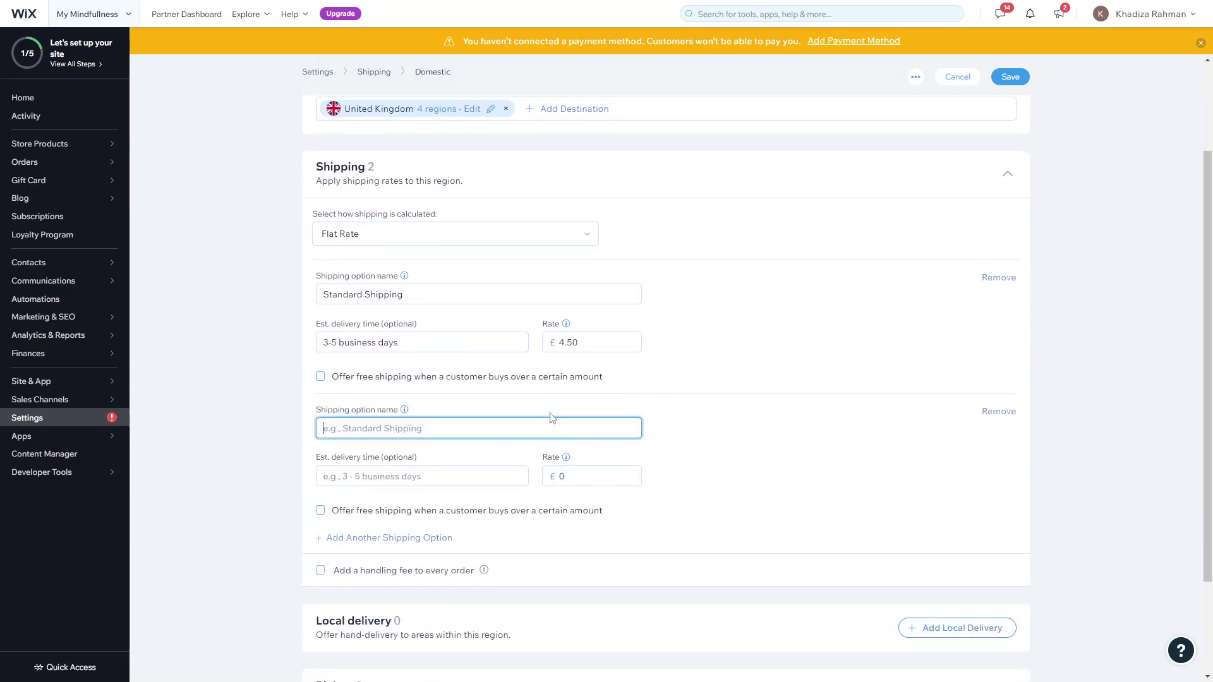
pyautogui.write('S')
pyautogui.press('BackSpace')
pyautogui.write('Next Day Delicery')
pyautogui.rightClick(384, 427)
pyautogui.click(404, 436)
pyautogui.click(401, 468)
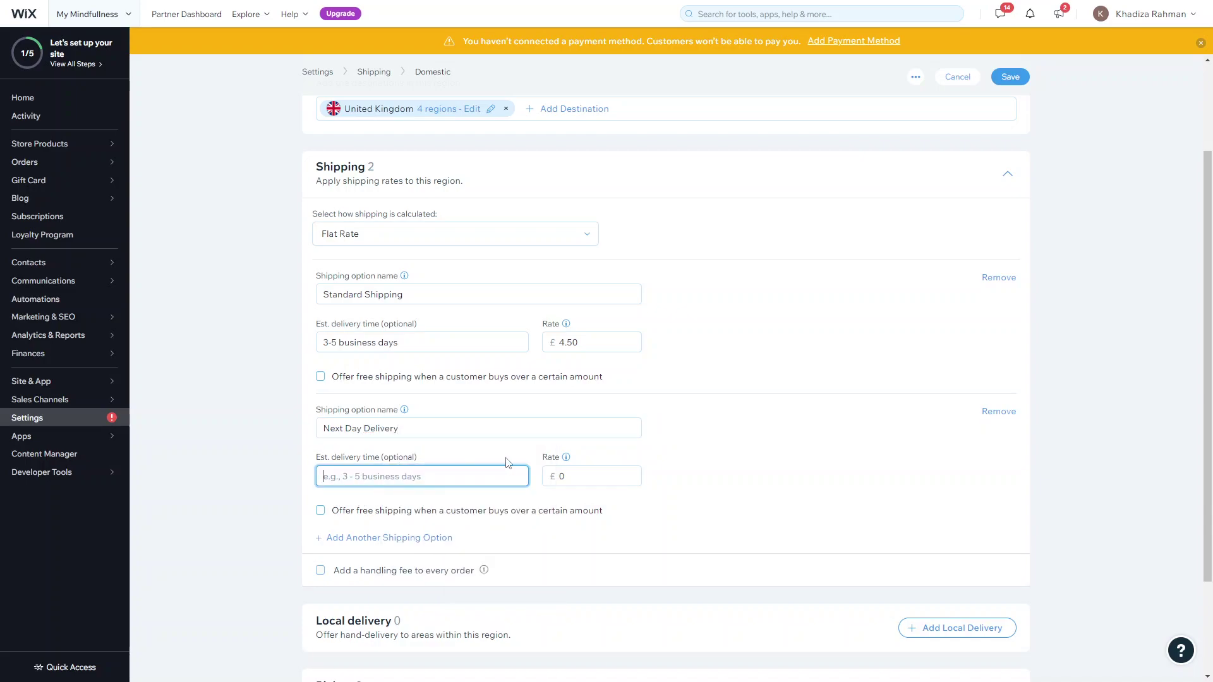
pyautogui.write('1-2 business days')
pyautogui.click(607, 479)
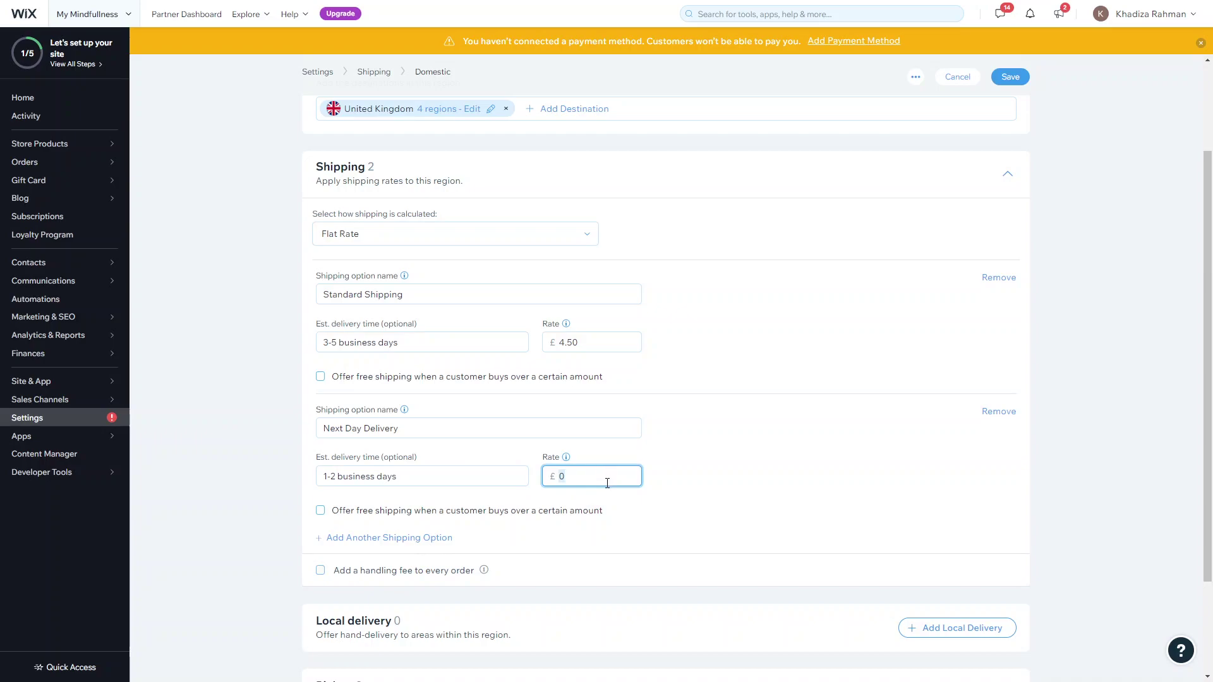
pyautogui.write('10.5')
pyautogui.click(706, 522)
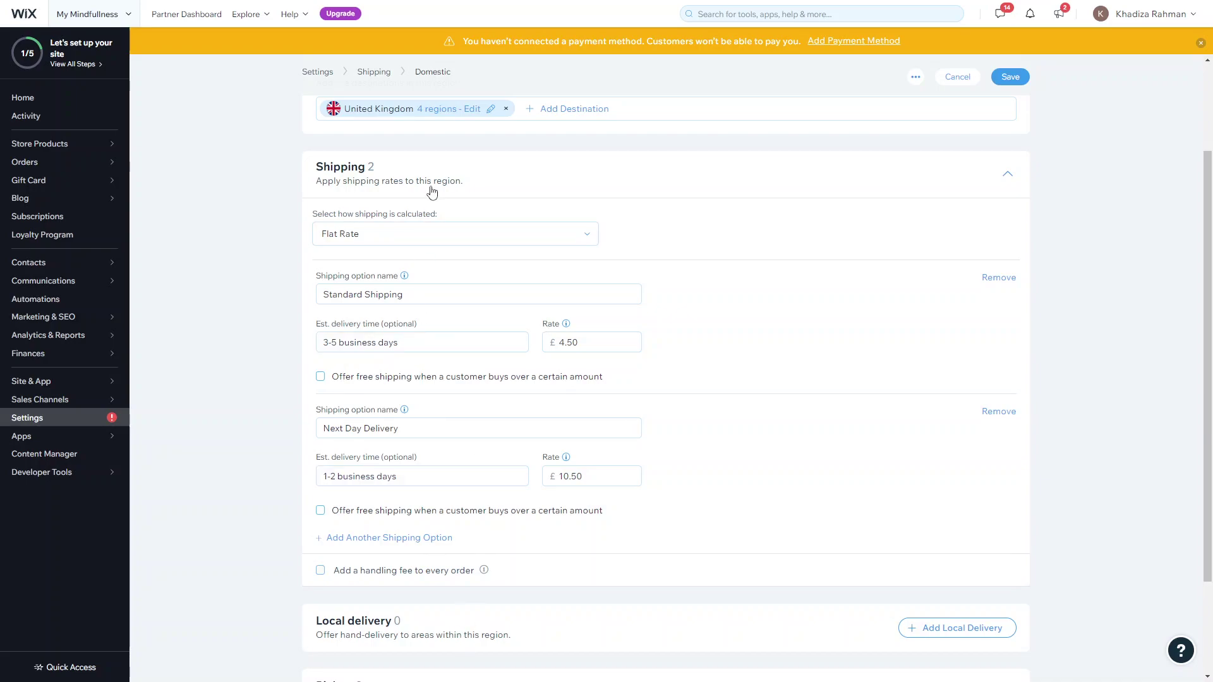
# - Add a handling fee of £1.50 to every order in the Domestic region
pyautogui.scroll(-1, 430, 202)
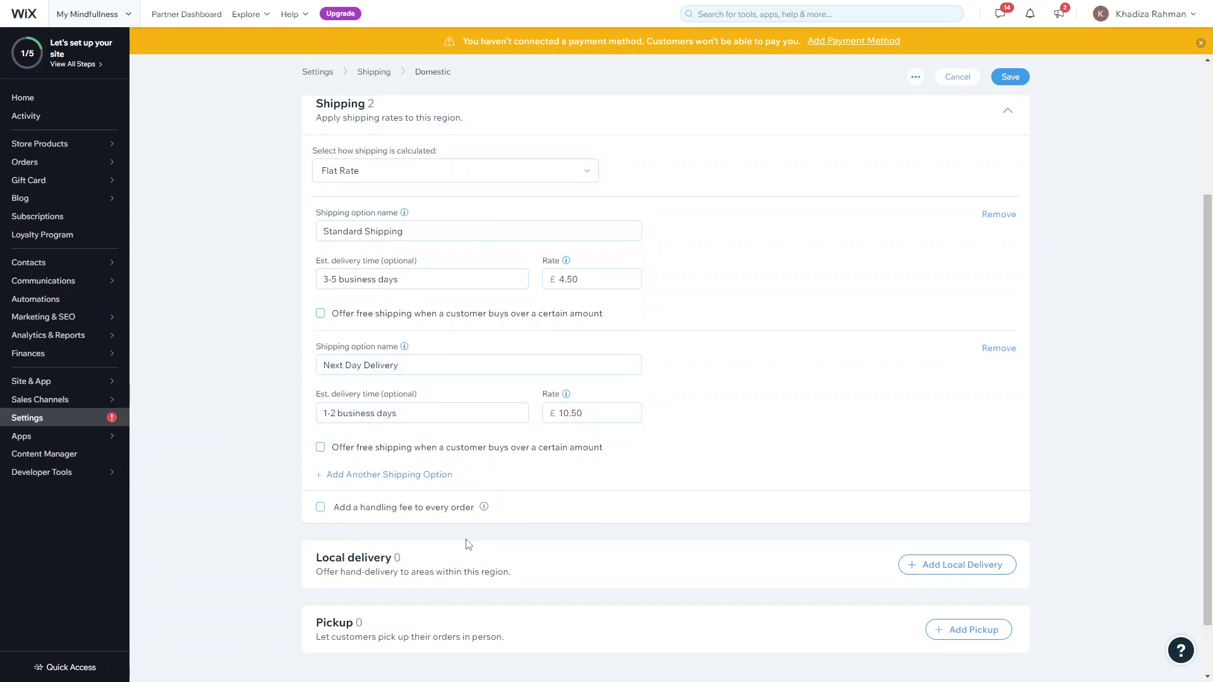
pyautogui.click(471, 509)
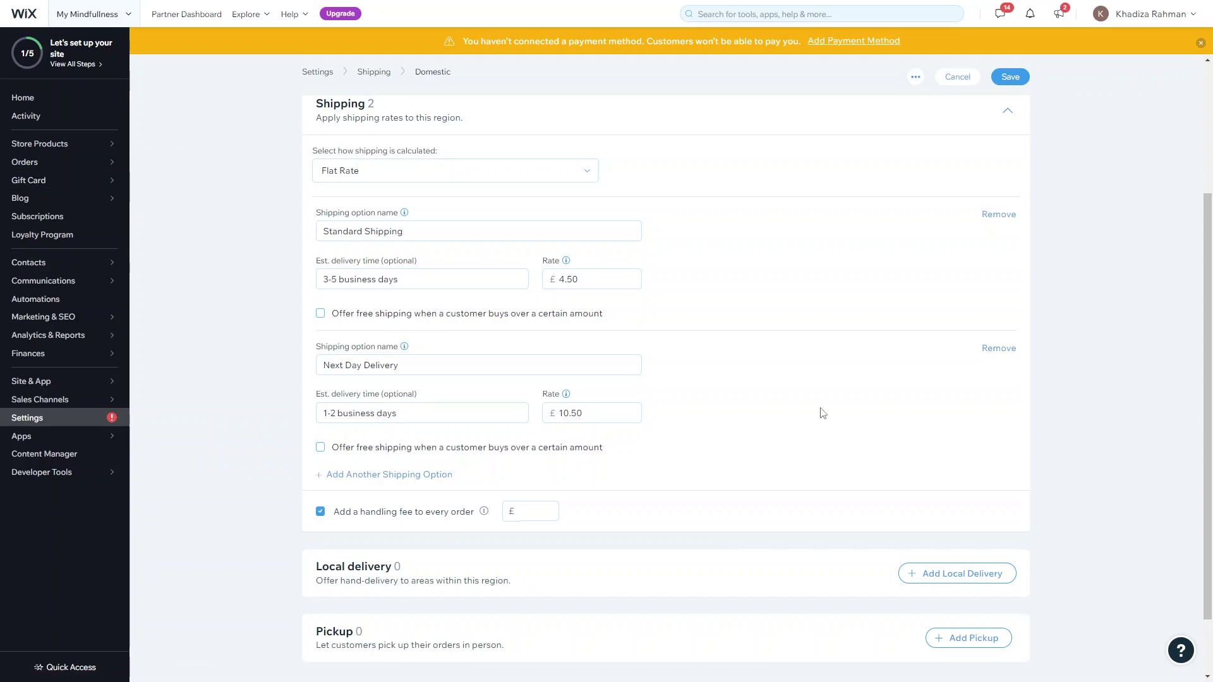
pyautogui.click(531, 512)
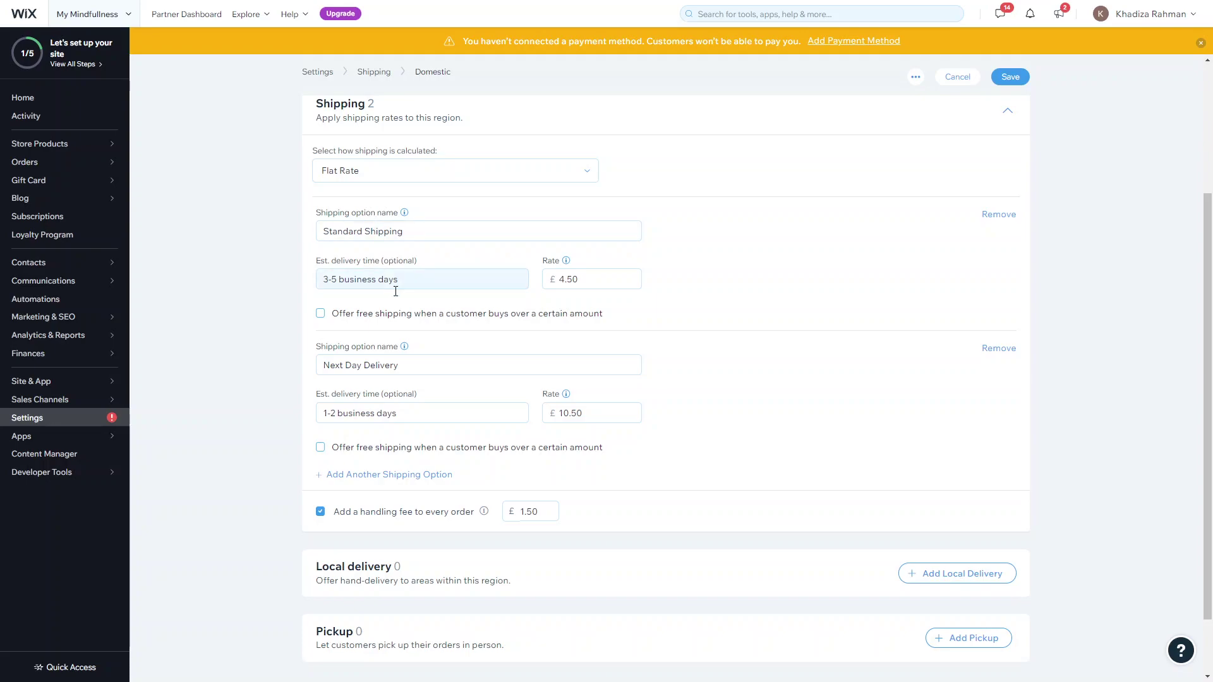
# - Offer free shipping on purchases over £50 for Standard Shipping and over £100 for Next Day Delivery
pyautogui.click(564, 323)
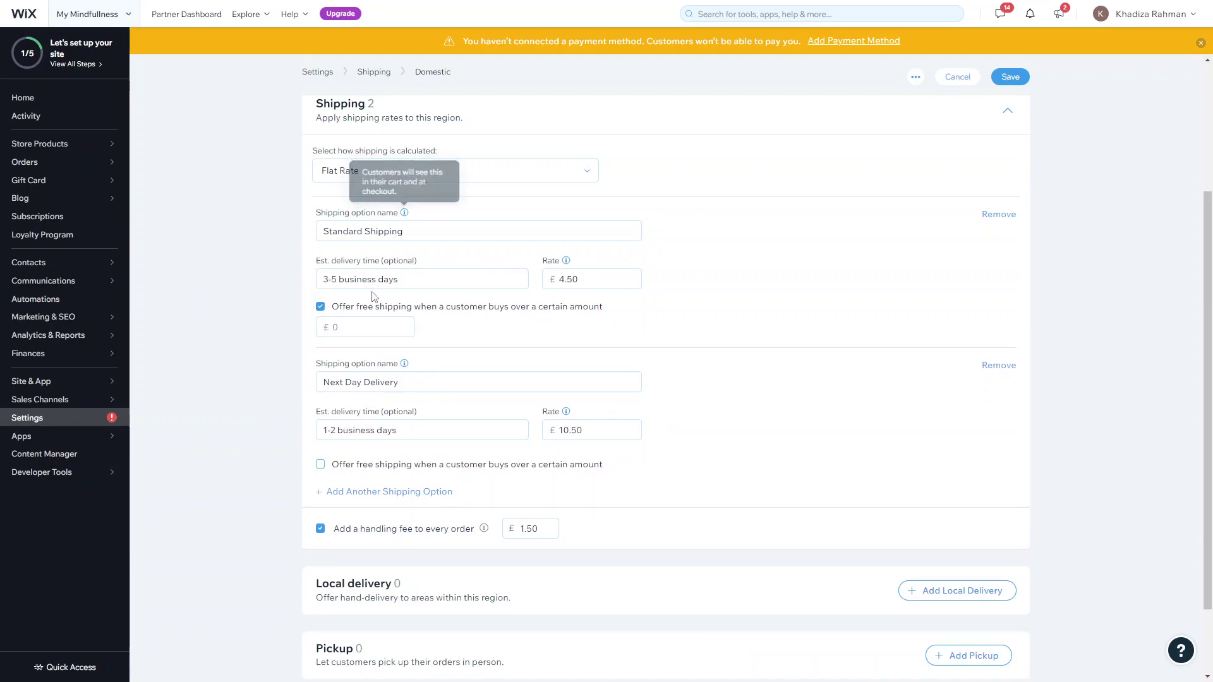
pyautogui.click(334, 327)
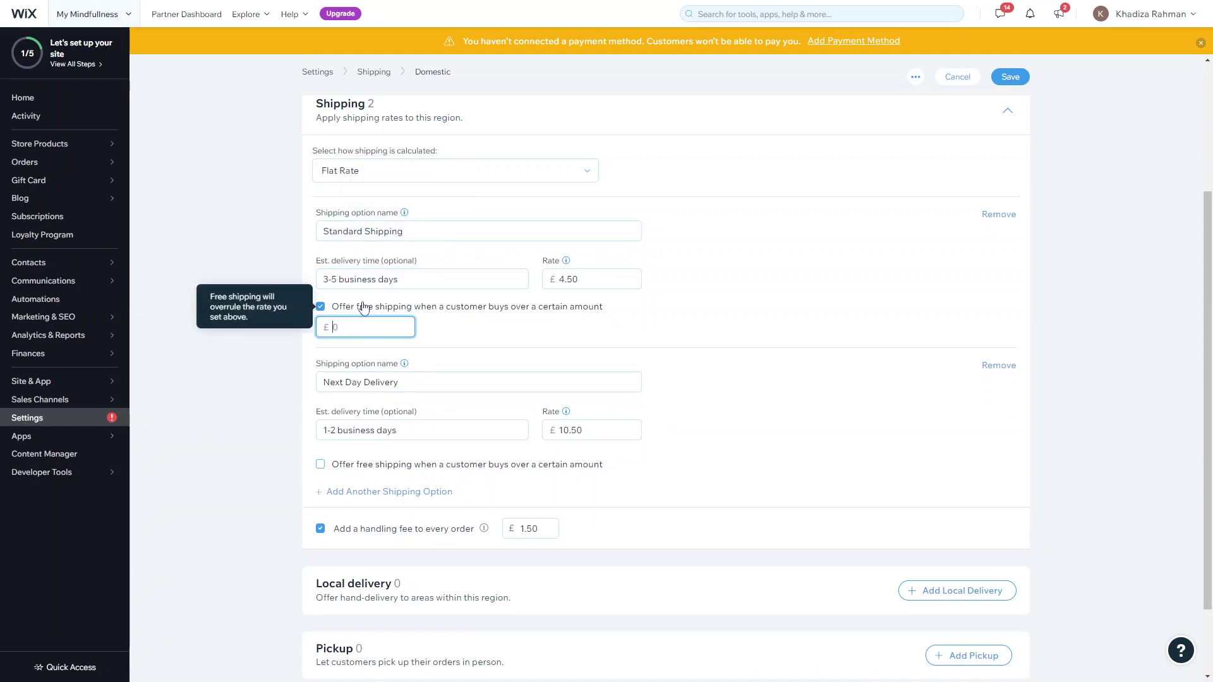
pyautogui.click(493, 342)
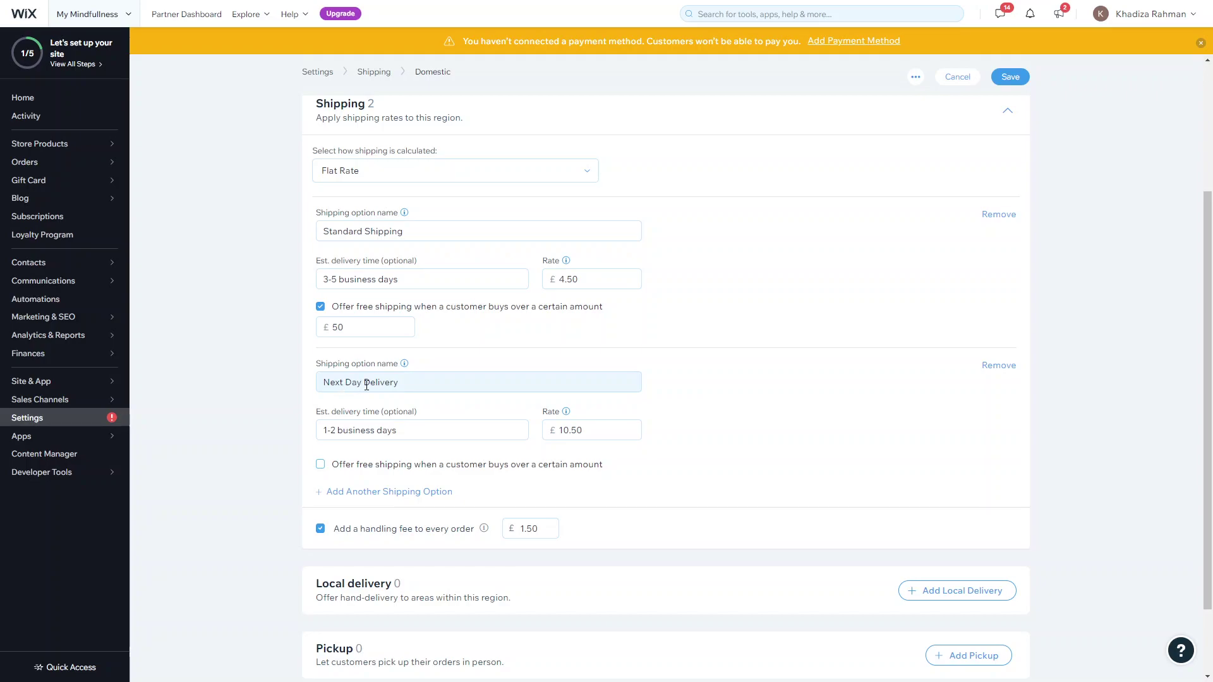
pyautogui.click(402, 471)
pyautogui.write('100')
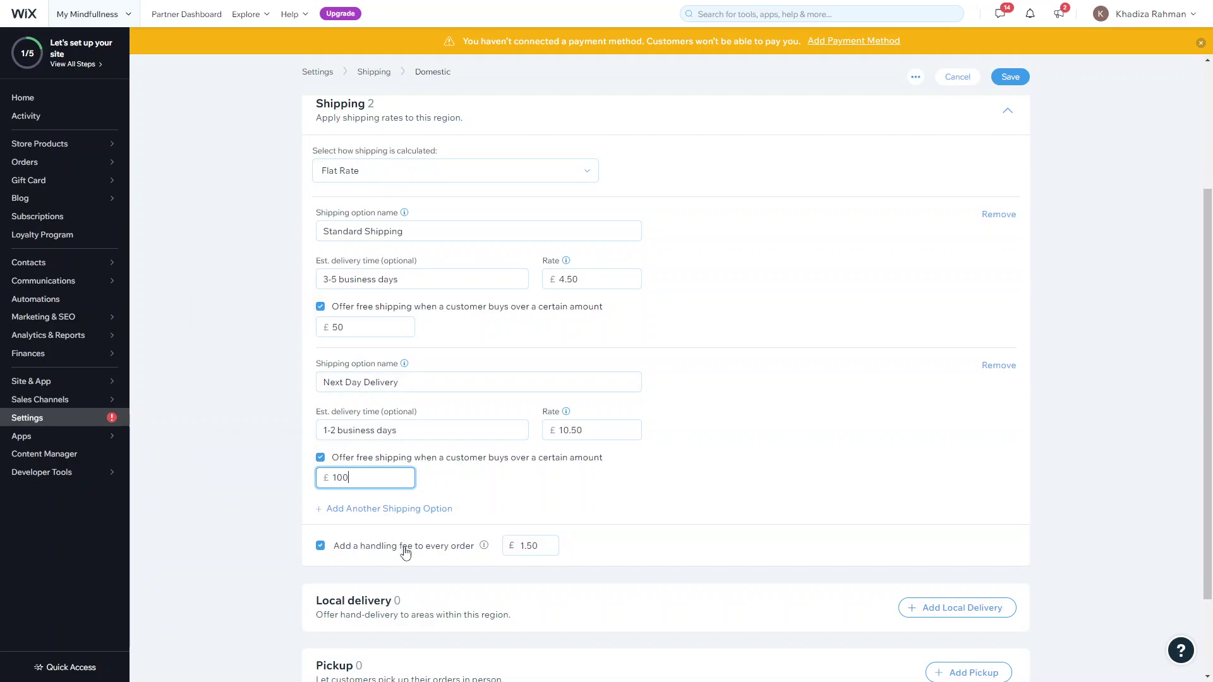
# - Switch the Domestic region's shipping calculation to Rate by Weight and name the shipping option Standard Shipping
pyautogui.scroll(1, 531, 209)
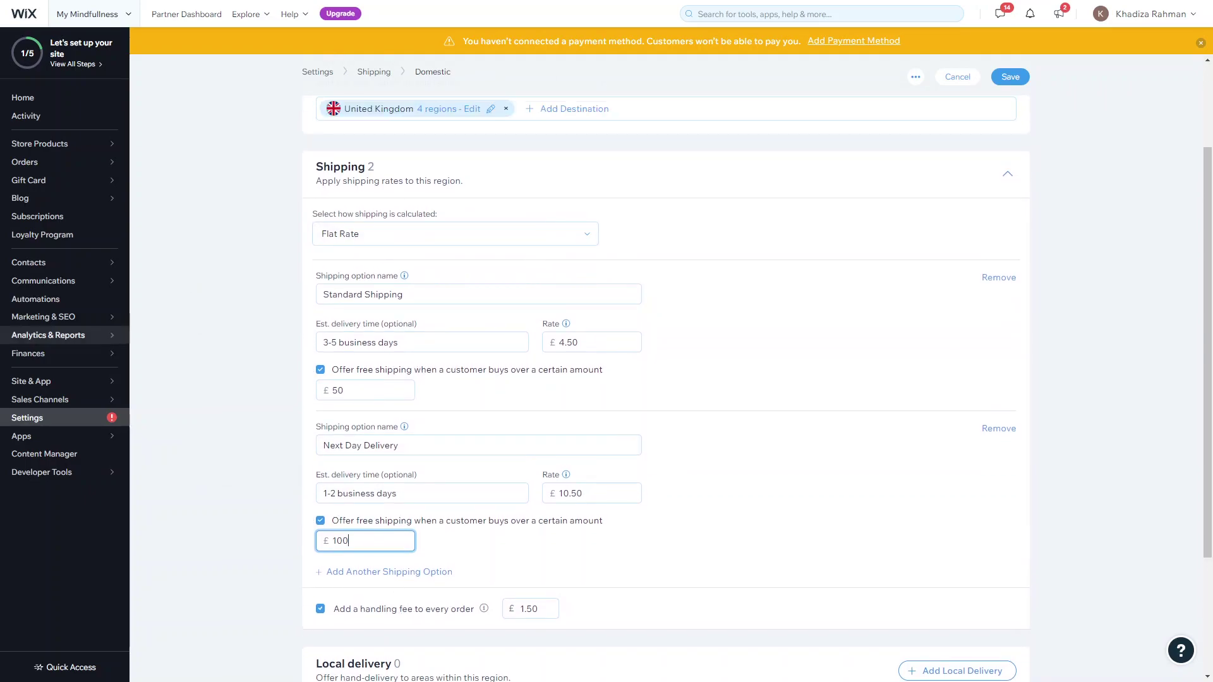
pyautogui.click(341, 233)
pyautogui.click(353, 297)
pyautogui.press('Down')
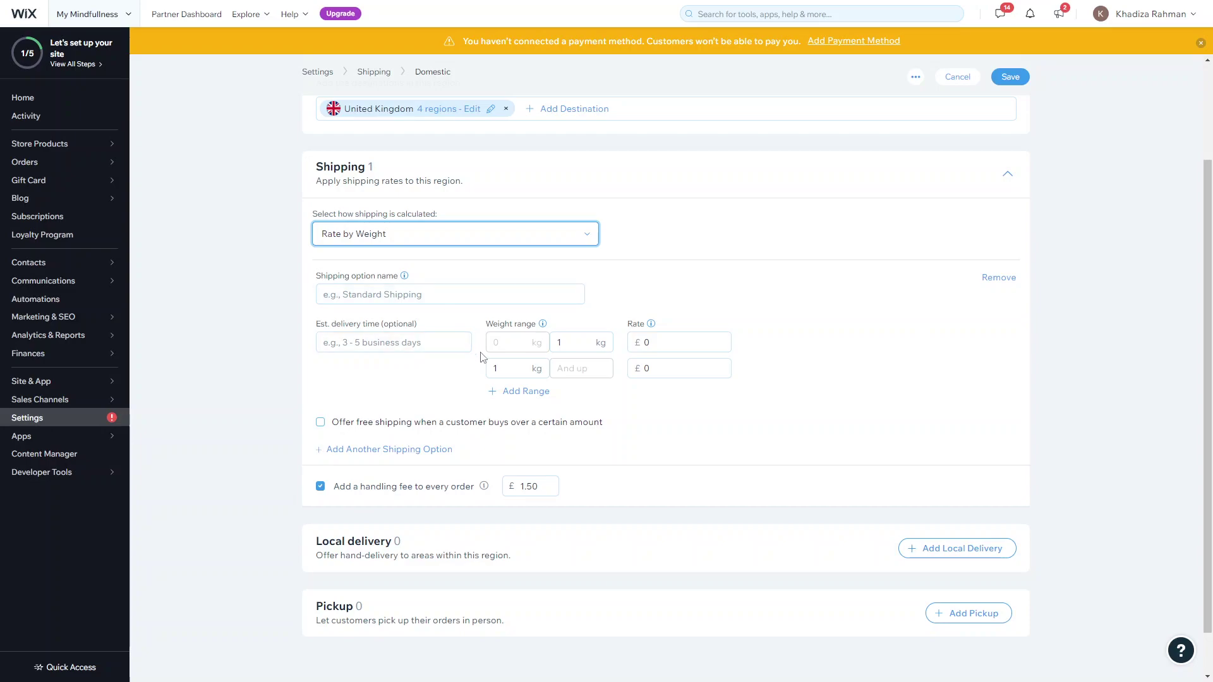
pyautogui.click(542, 292)
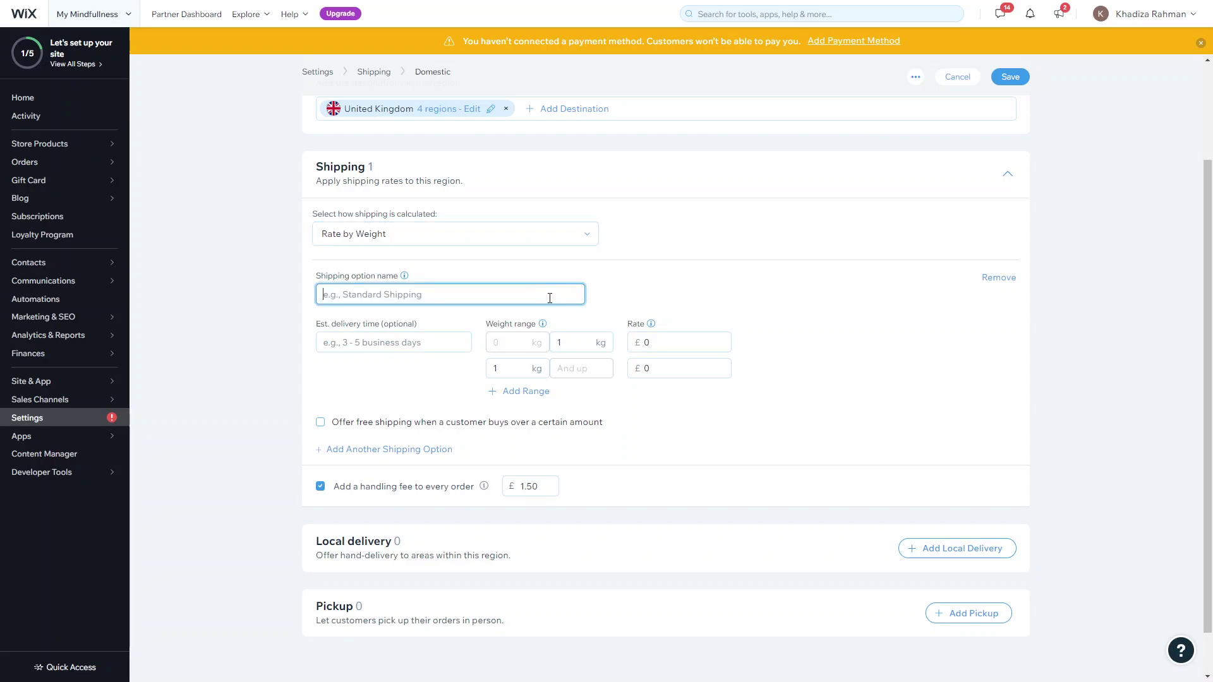
pyautogui.click(550, 298)
pyautogui.write('Sa')
pyautogui.write('andard')
pyautogui.write(' Shipping')
pyautogui.press('Tab')
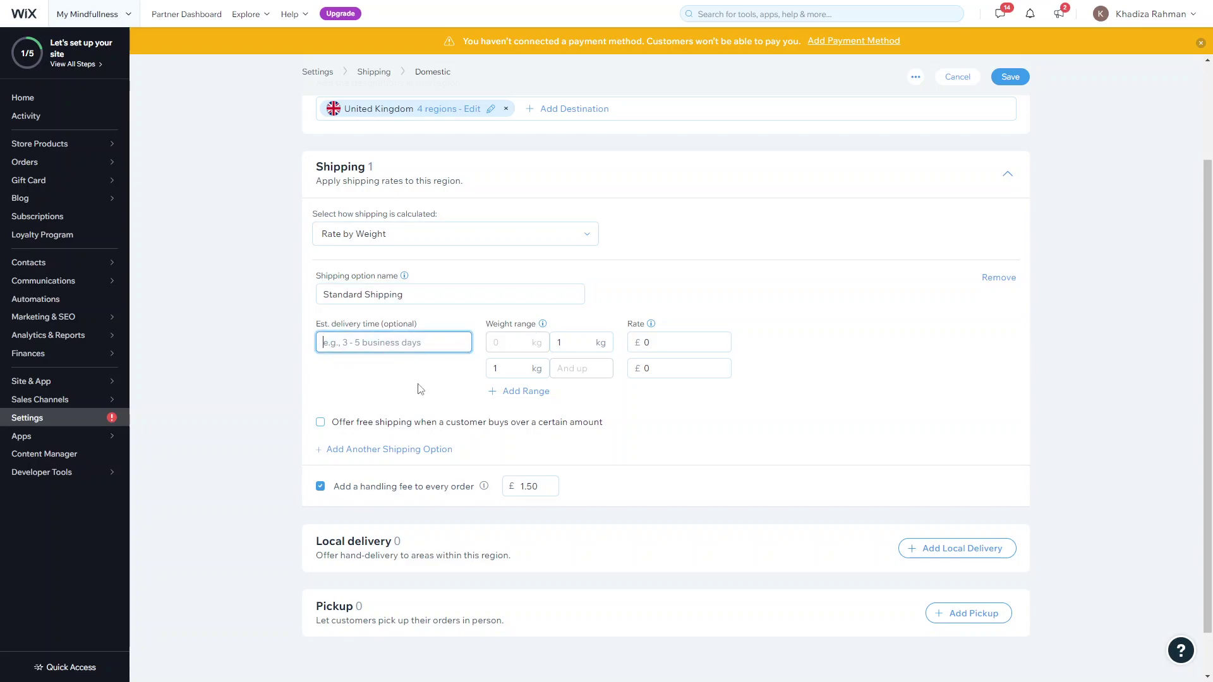
# - Set the estimated delivery time of the weight-based Standard Shipping option to 3-5 Business Days
pyautogui.write('3-5 Busi')
pyautogui.press('BackSpace')
pyautogui.press('BackSpace')
pyautogui.press('BackSpace')
pyautogui.write('siness Days')
pyautogui.click(515, 346)
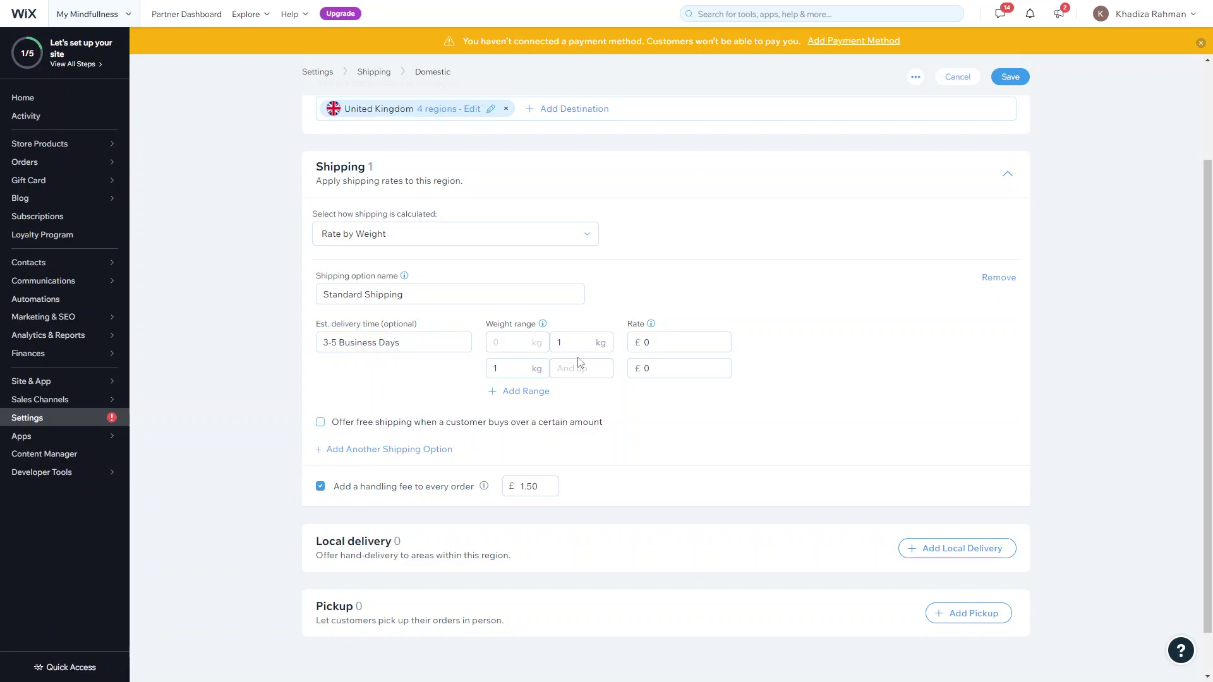
# - Charge £15.00 for orders weighing up to 2 kg and £20.00 for orders of 2 kg and up
pyautogui.click(566, 346)
pyautogui.click(660, 349)
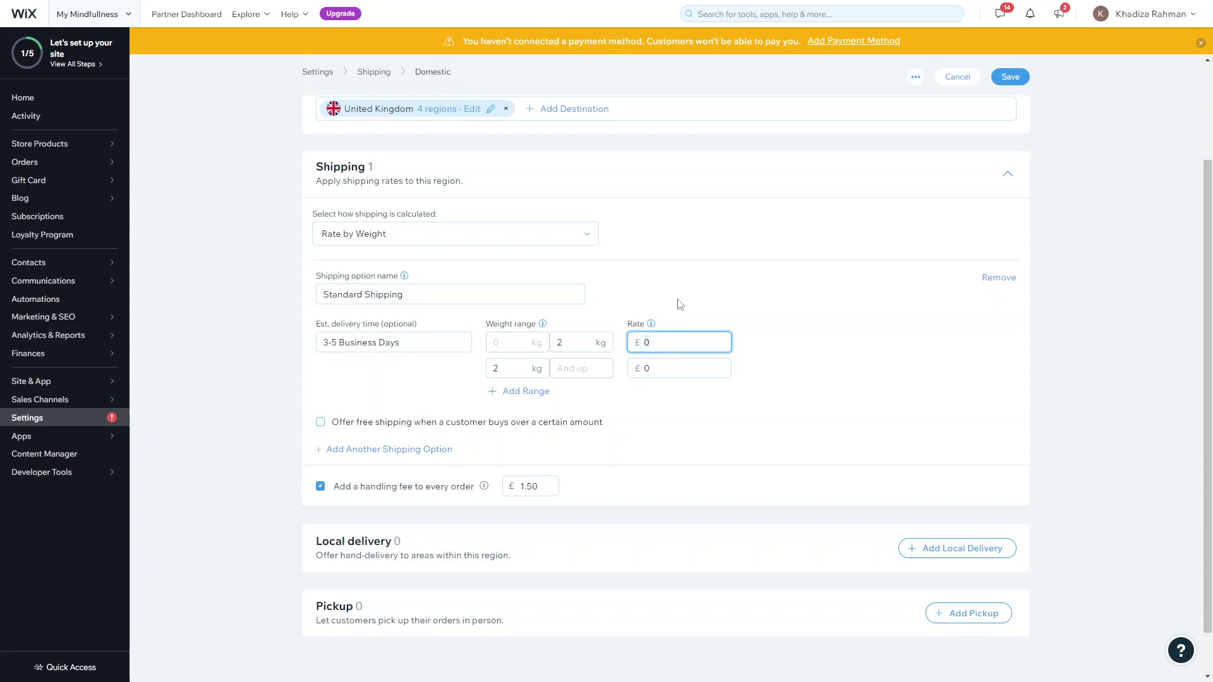
pyautogui.write('15.00')
pyautogui.moveTo(650, 324)
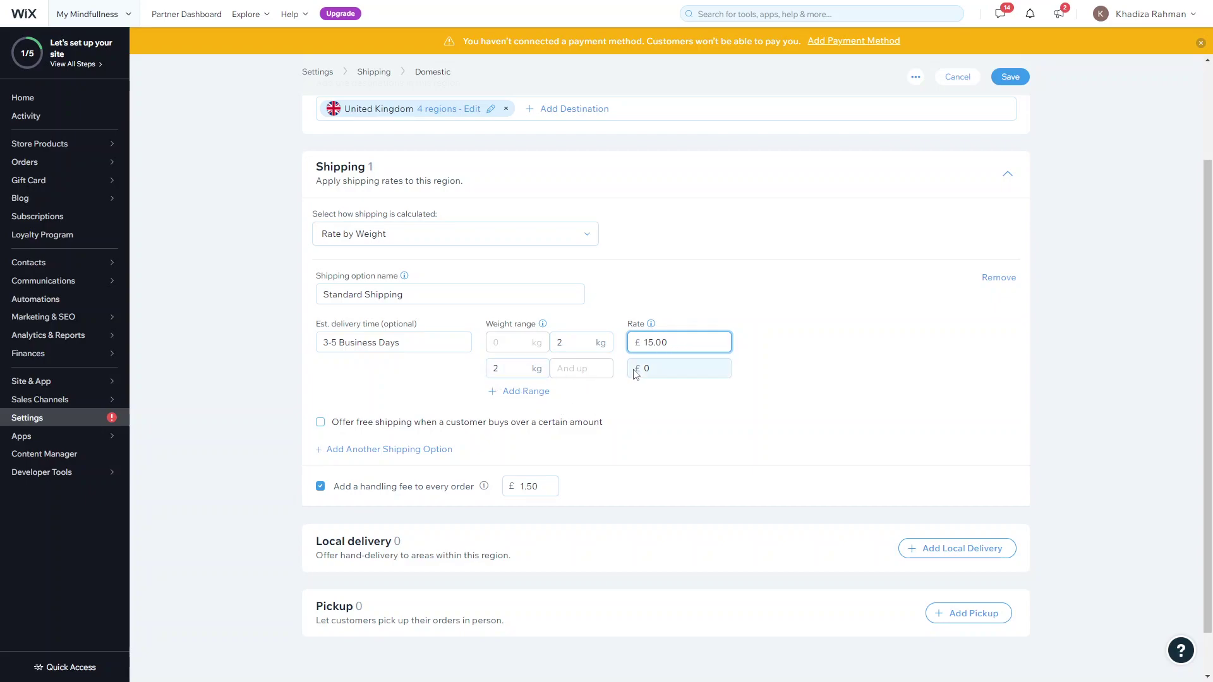
pyautogui.click(657, 363)
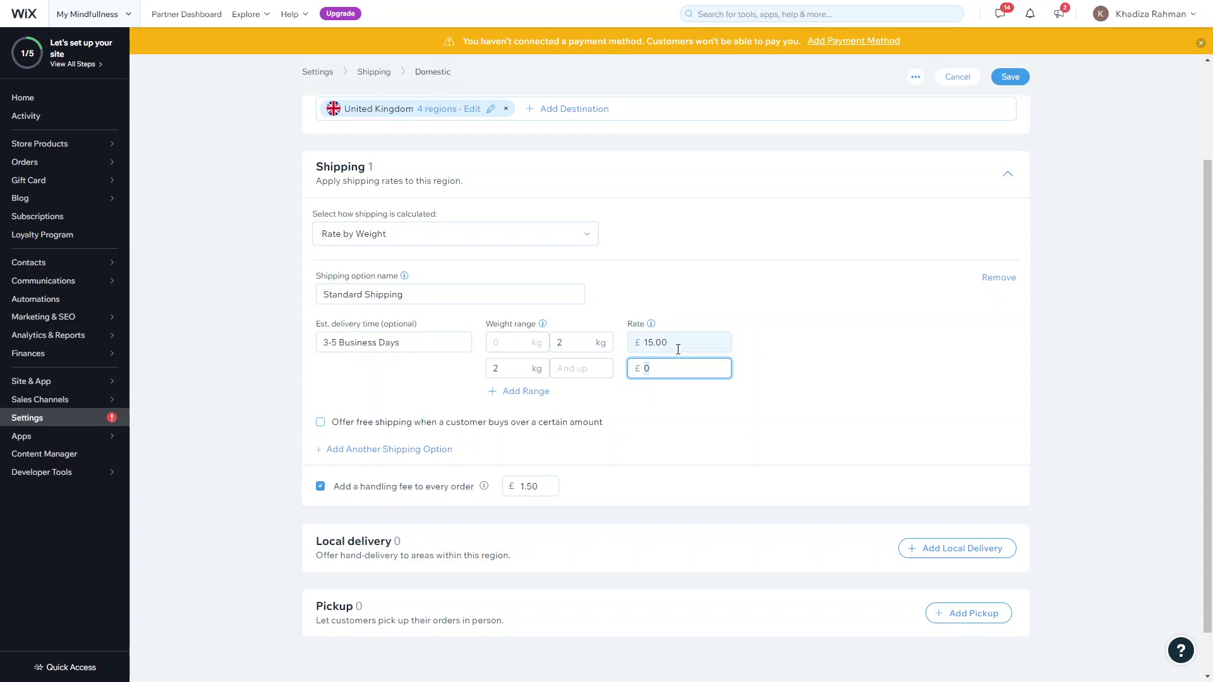
pyautogui.write('20.00')
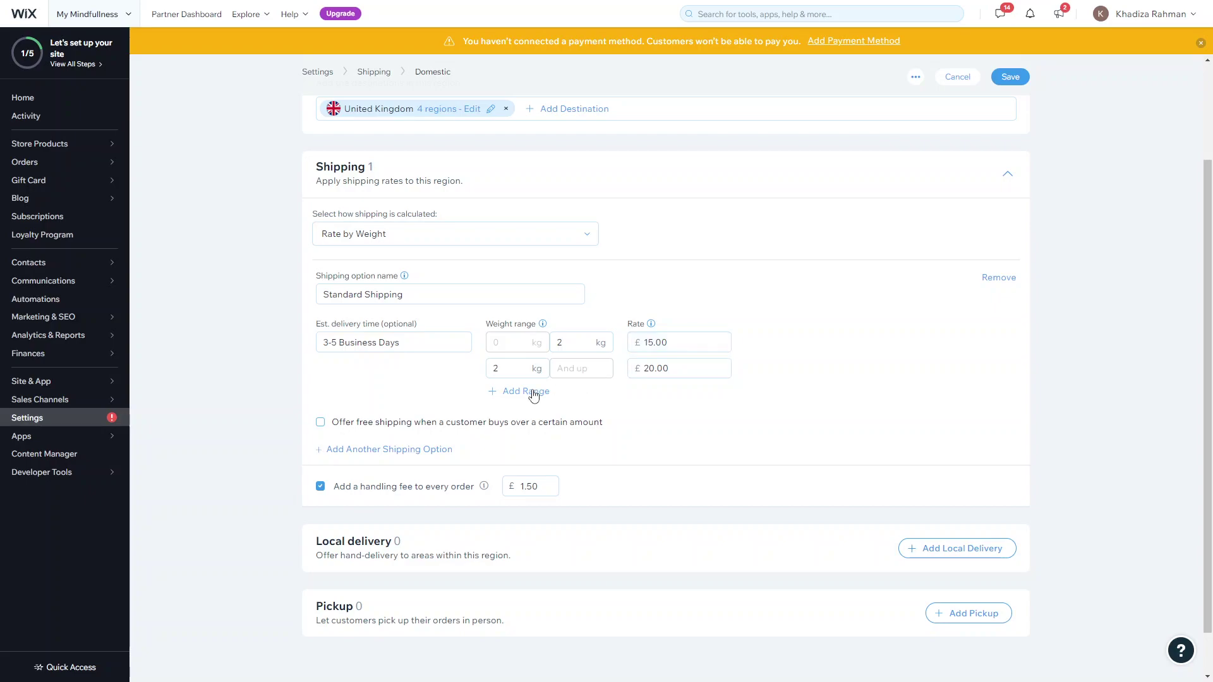
# - Add a third weight range so the second ends at 5 kg, and charge £22 for 5 kg and up
pyautogui.click(528, 391)
pyautogui.doubleClick(561, 376)
pyautogui.write('5')
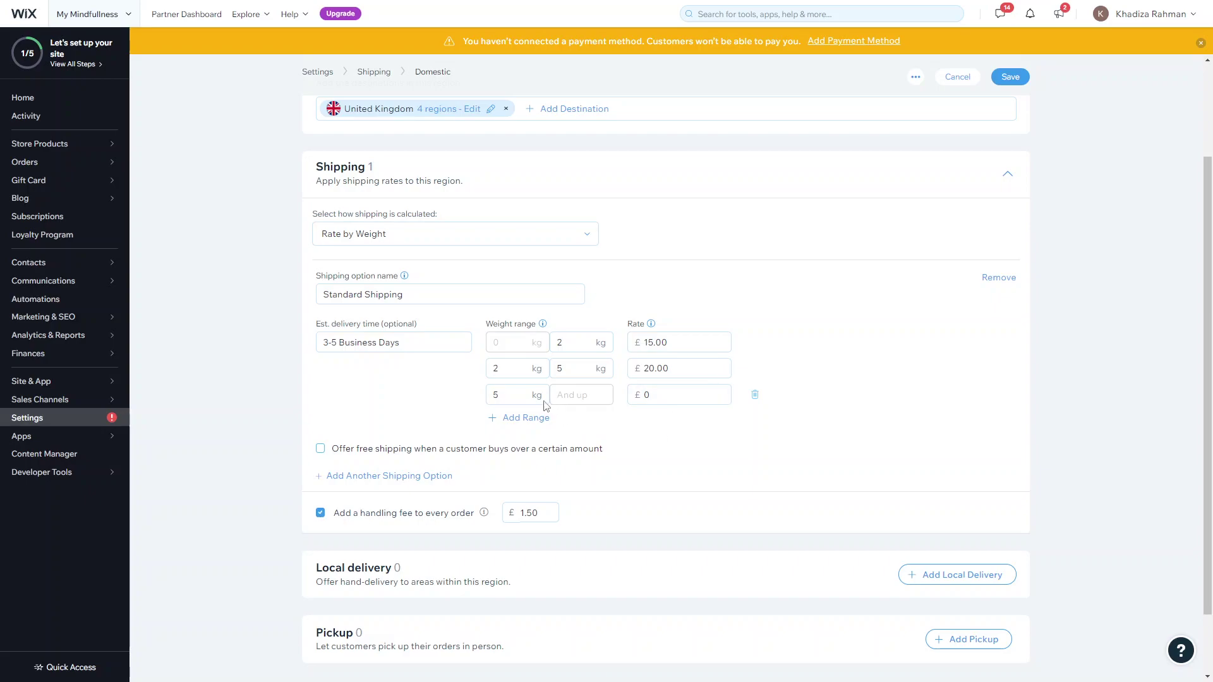
pyautogui.click(676, 395)
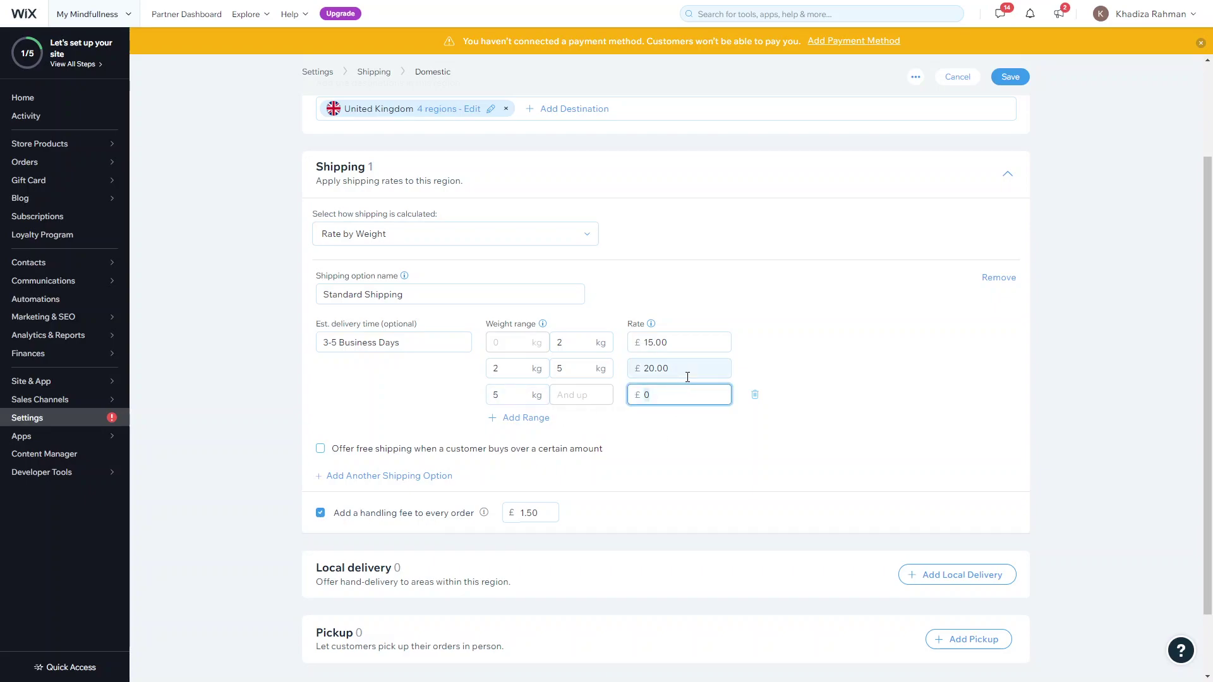
pyautogui.write('22')
pyautogui.click(713, 425)
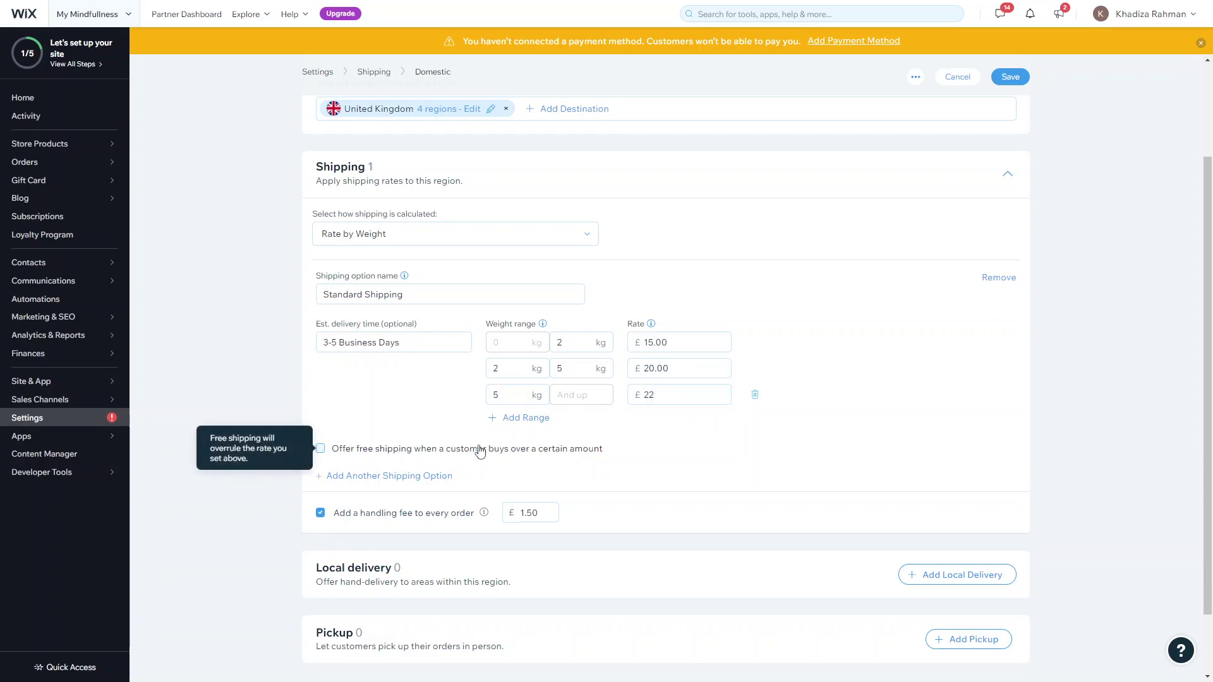
# - Offer free shipping on the weight-based Standard Shipping option for purchases over £200
pyautogui.click(513, 450)
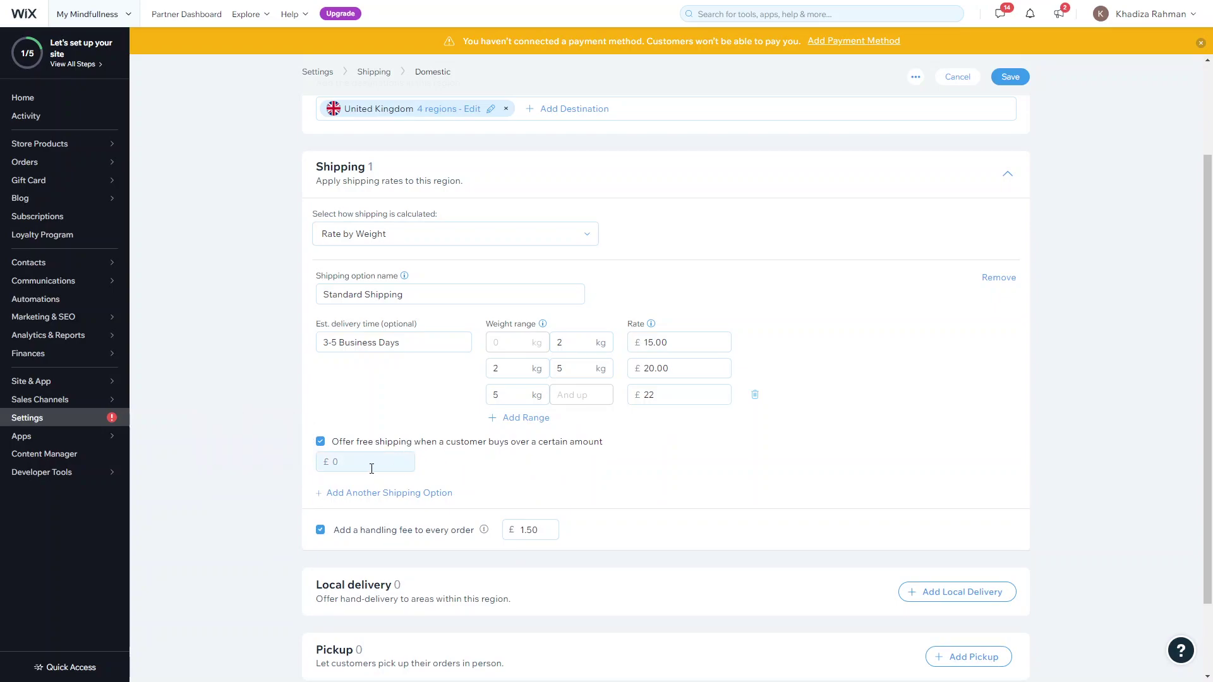
pyautogui.click(360, 462)
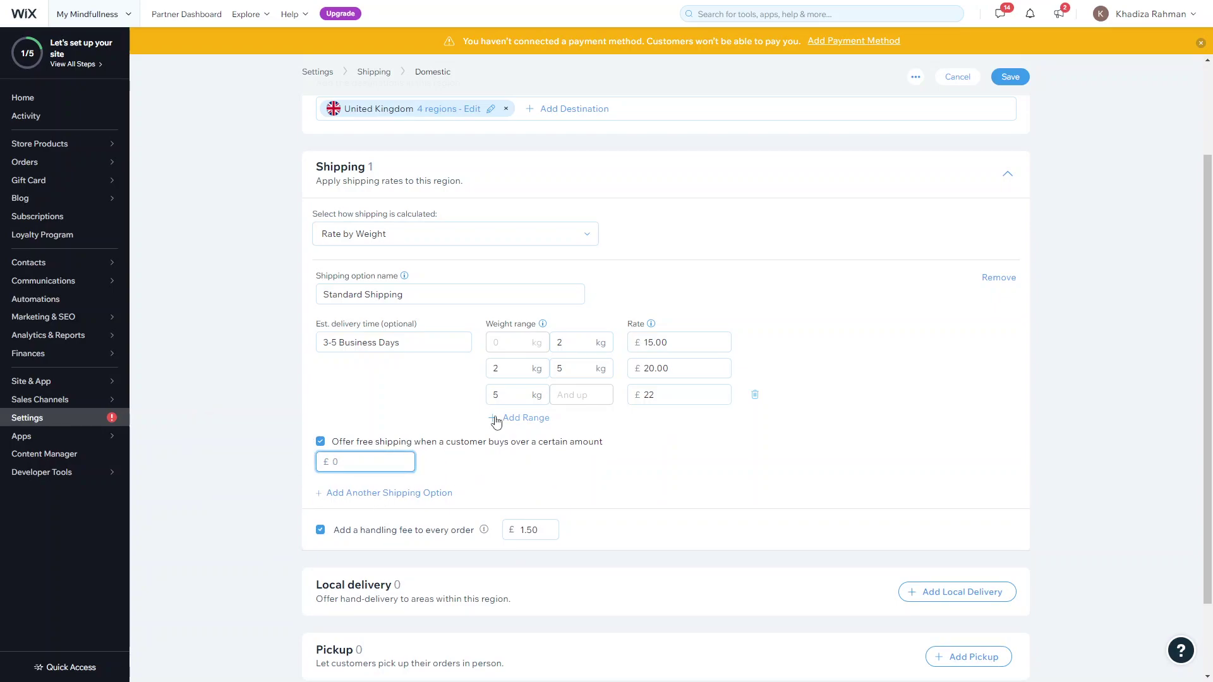
pyautogui.write('200')
# - Add another, blank weight-based shipping option below Standard Shipping and review both options
pyautogui.click(400, 493)
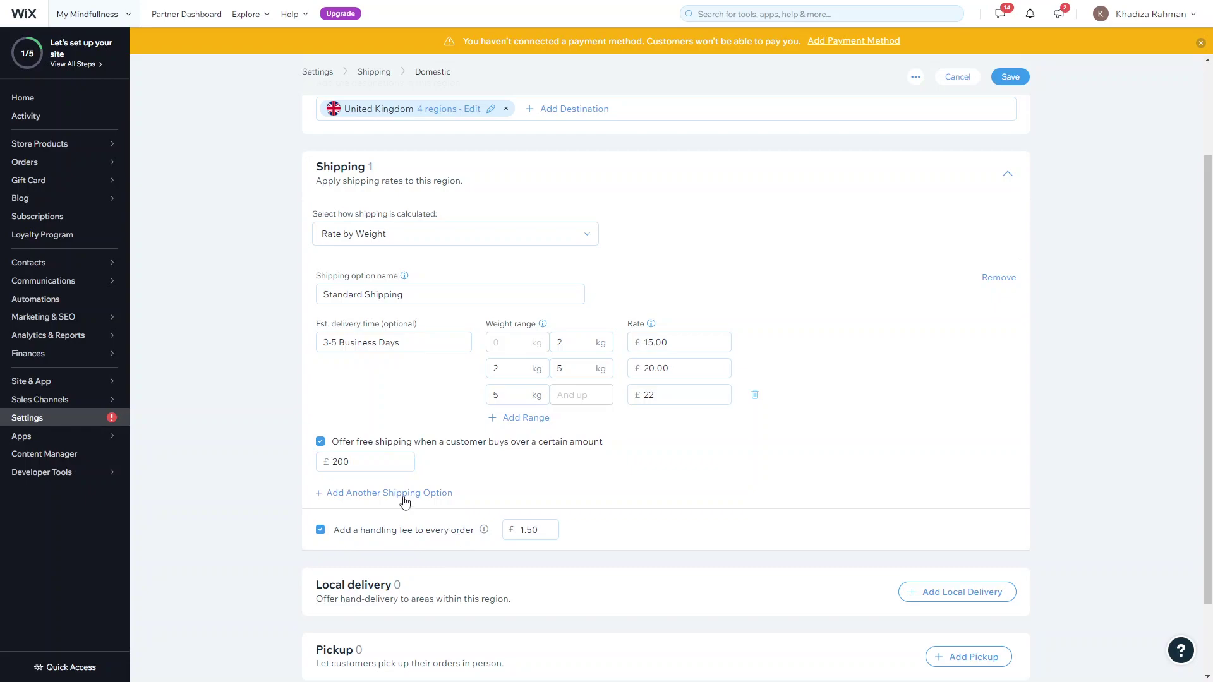
pyautogui.scroll(-3, 584, 461)
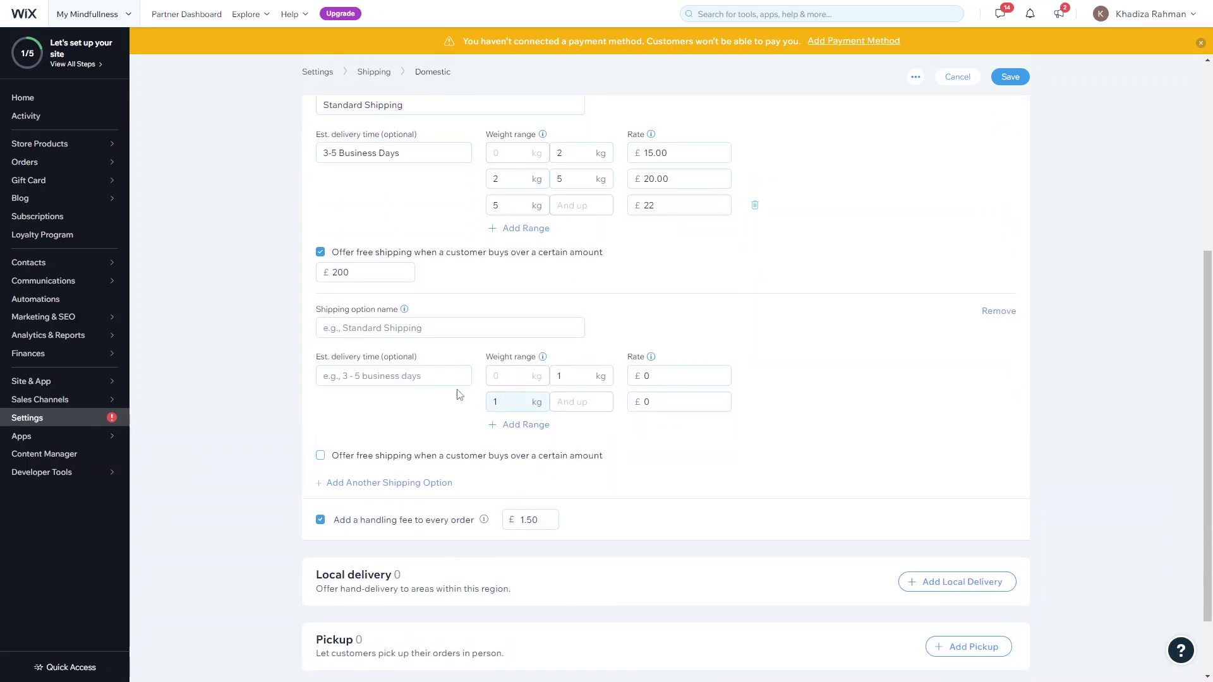
pyautogui.scroll(2, 434, 317)
pyautogui.scroll(1, 398, 309)
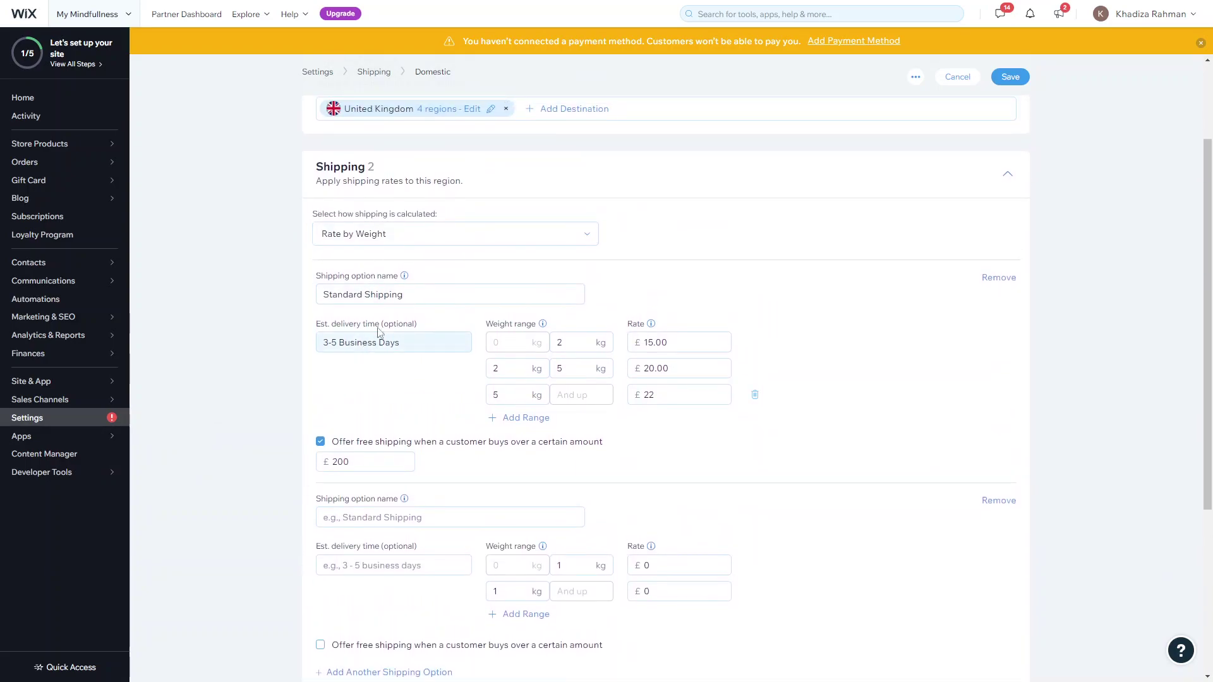
pyautogui.scroll(-2, 385, 328)
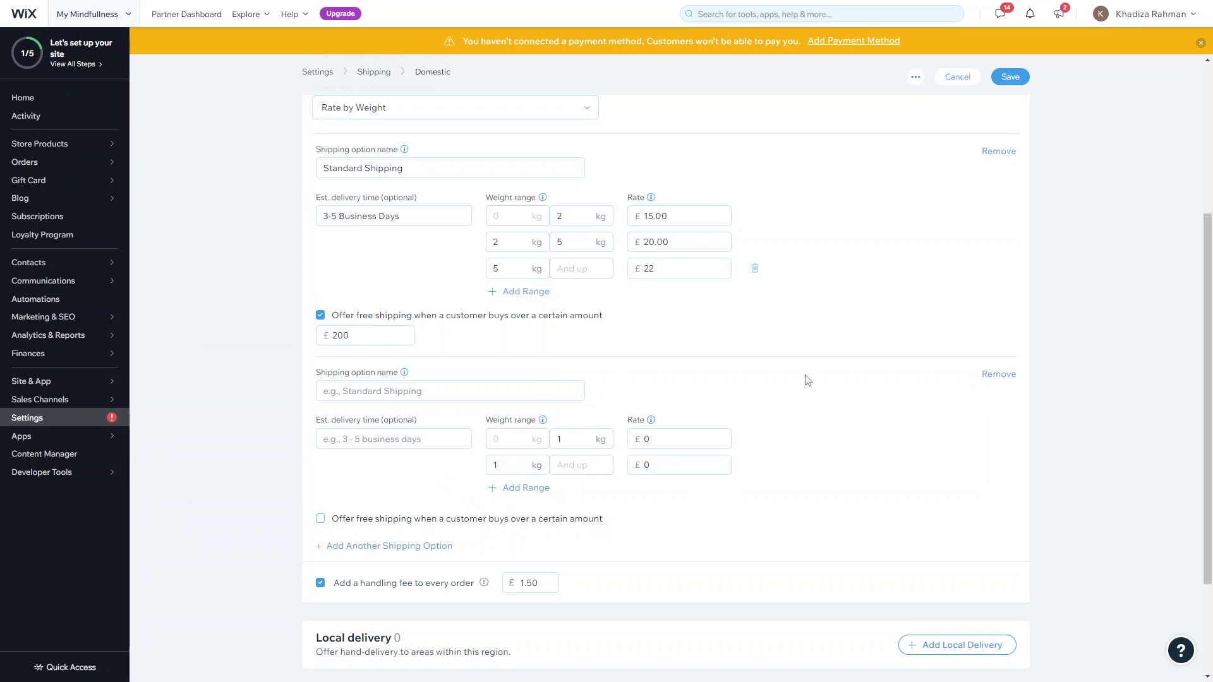
# - Switch the shipping calculation to Rate by Price and set the first price range to end at £50
pyautogui.scroll(3, 683, 373)
pyautogui.click(449, 302)
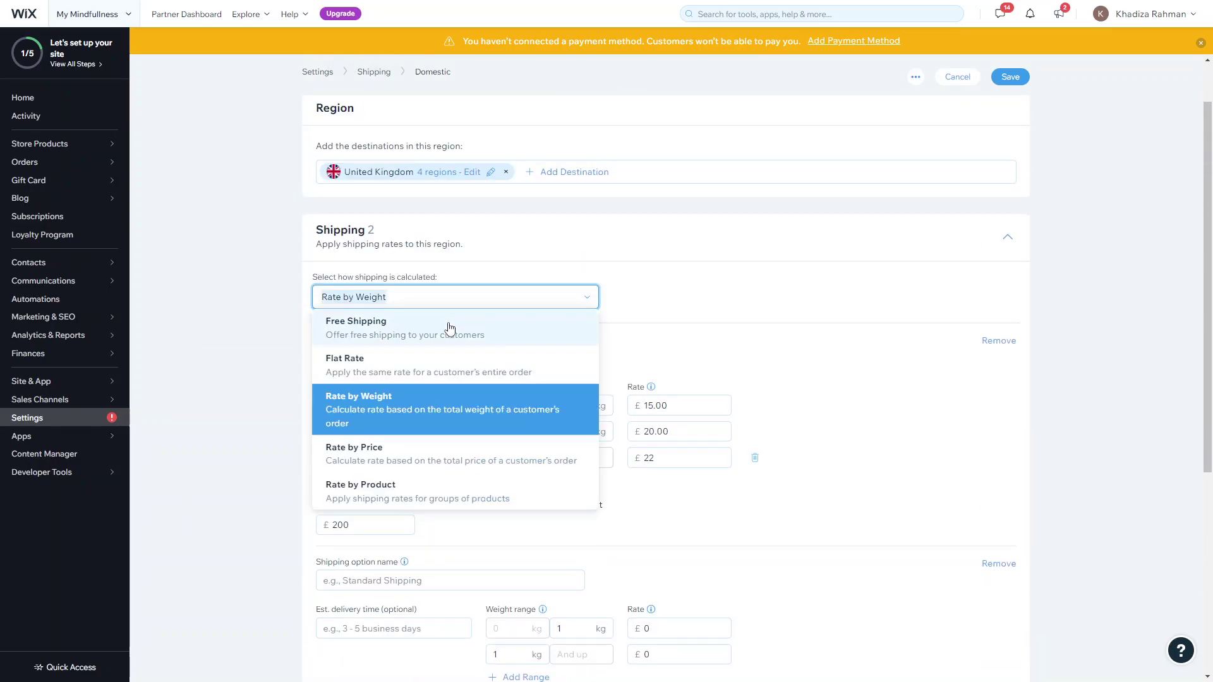
pyautogui.click(383, 456)
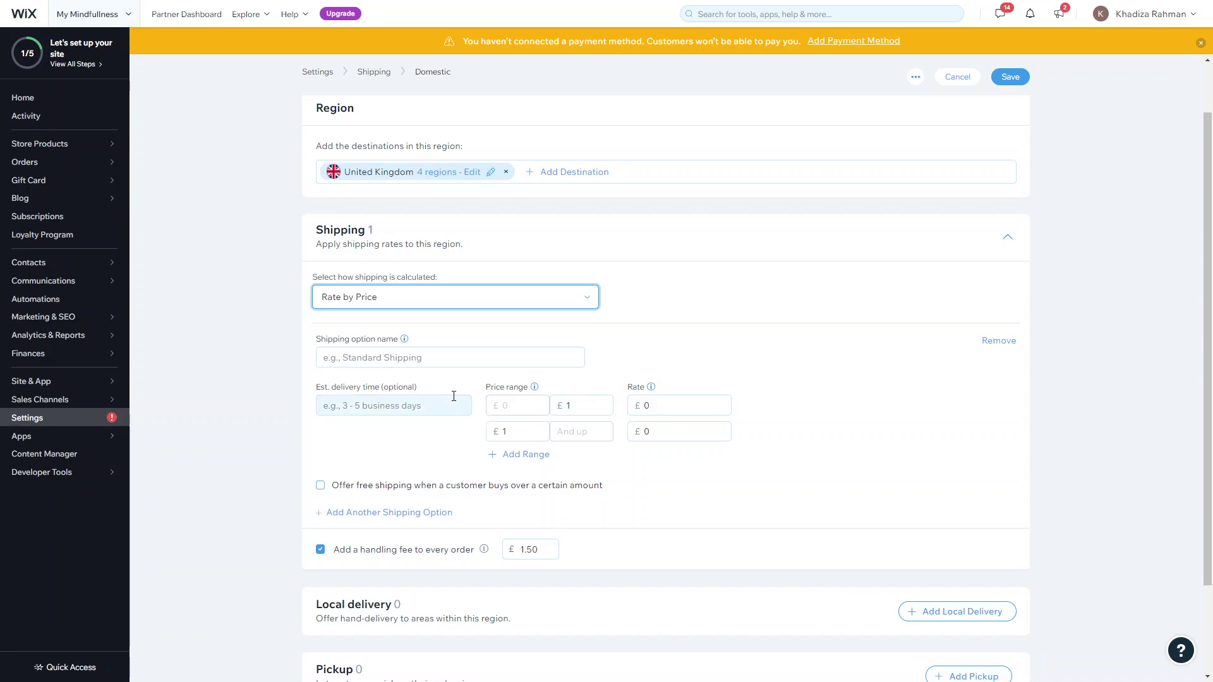
pyautogui.click(571, 407)
pyautogui.press('BackSpace')
pyautogui.write('50')
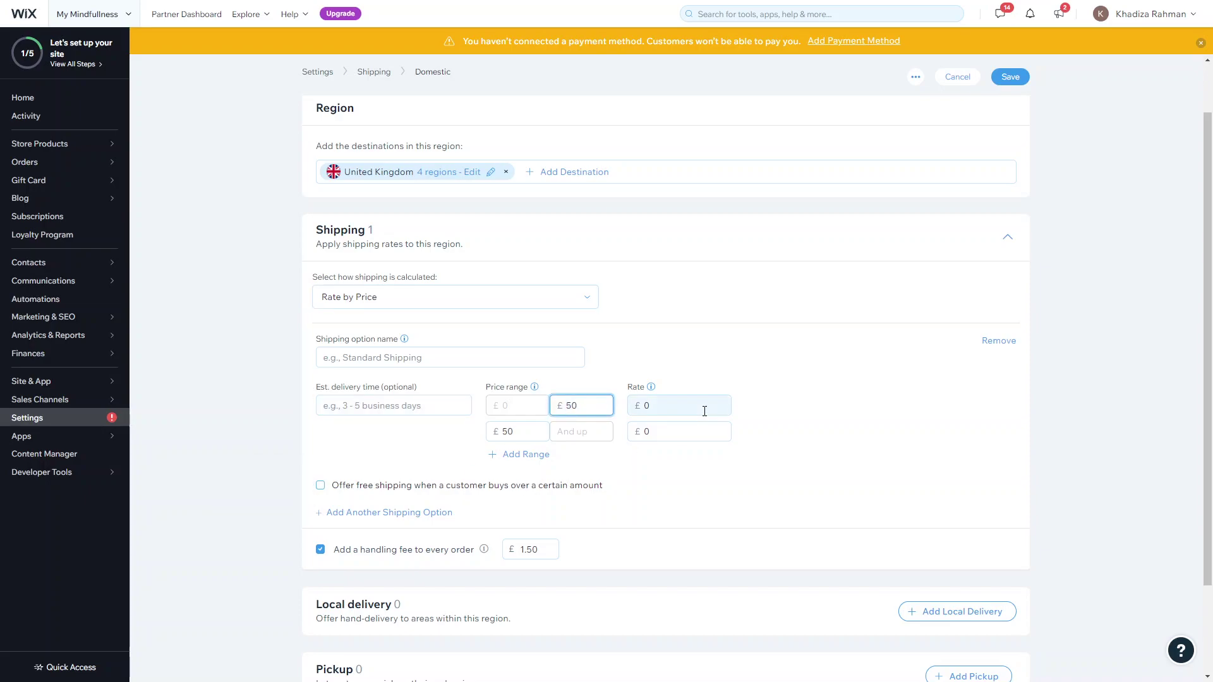
# - Set the rate to £15 for orders up to £50 and £25 for orders of £50 and up
pyautogui.click(704, 415)
pyautogui.write('2.')
pyautogui.press('BackSpace')
pyautogui.press('BackSpace')
pyautogui.write('15')
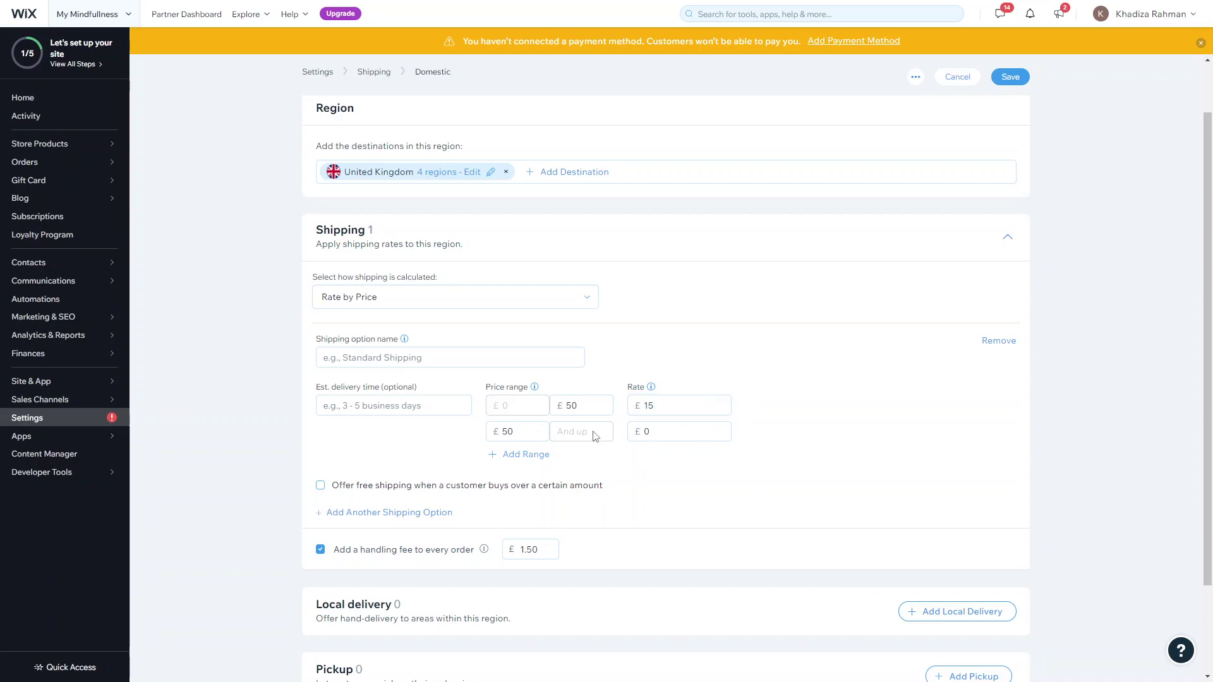
pyautogui.click(683, 437)
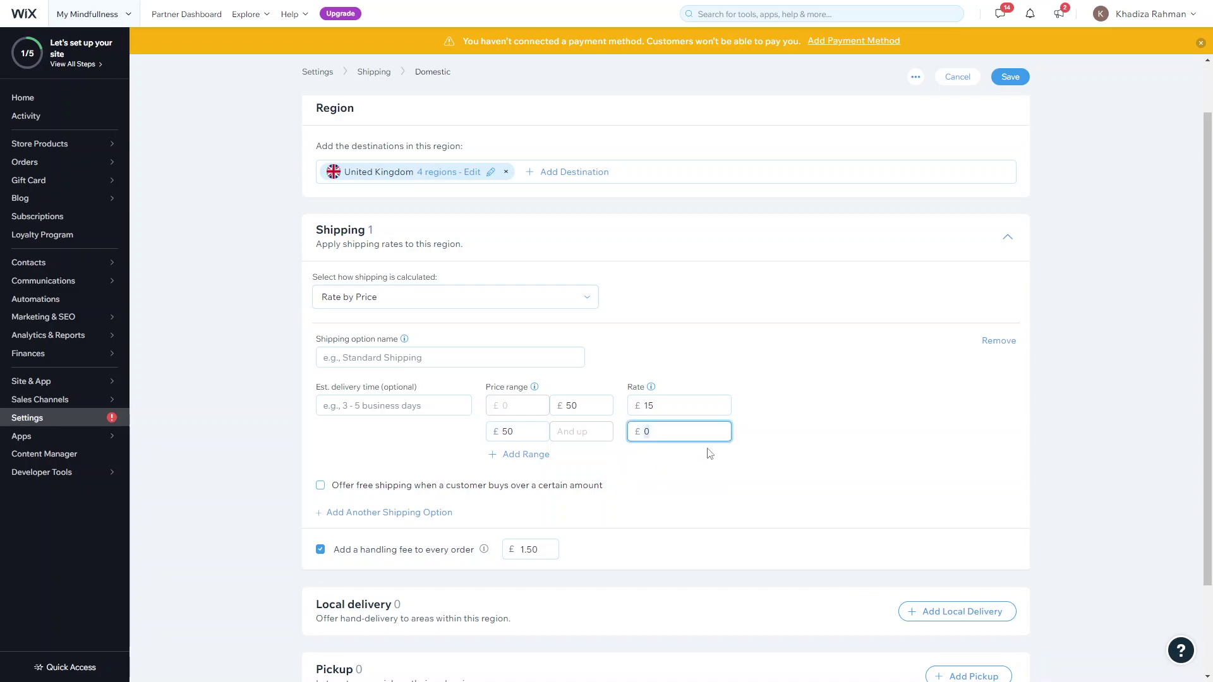
pyautogui.write('25')
# - Switch the shipping calculation to Rate by Product and create a default product group named Household Items
pyautogui.click(426, 300)
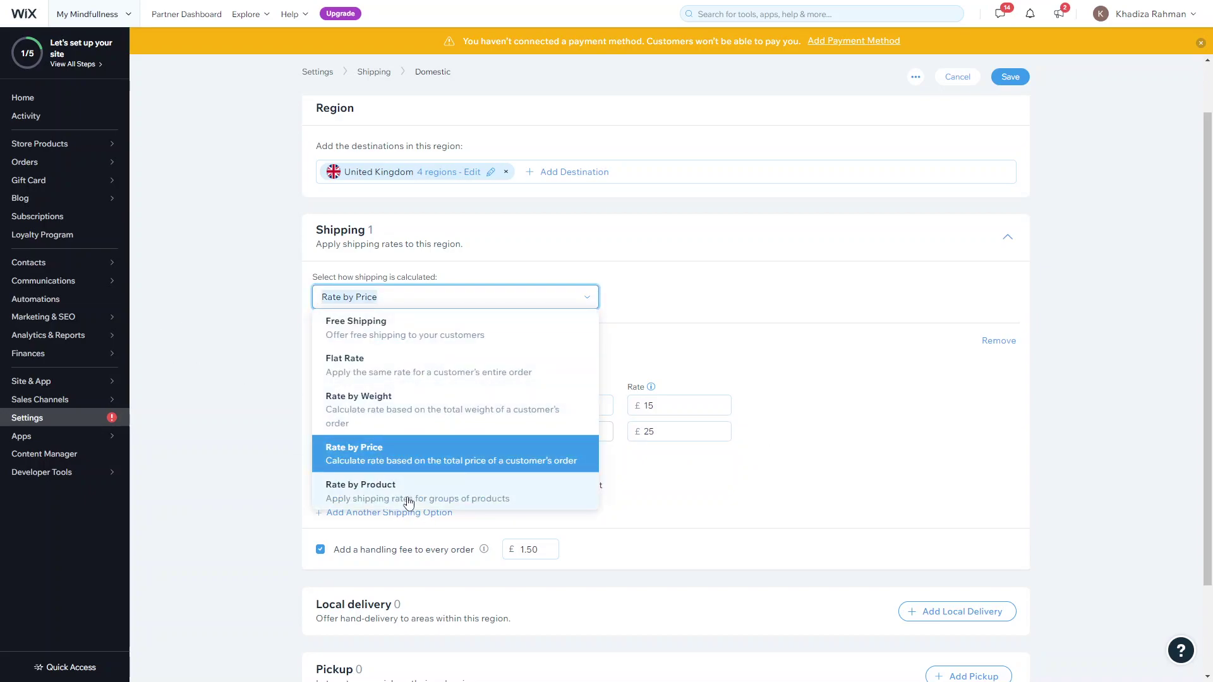
pyautogui.click(408, 498)
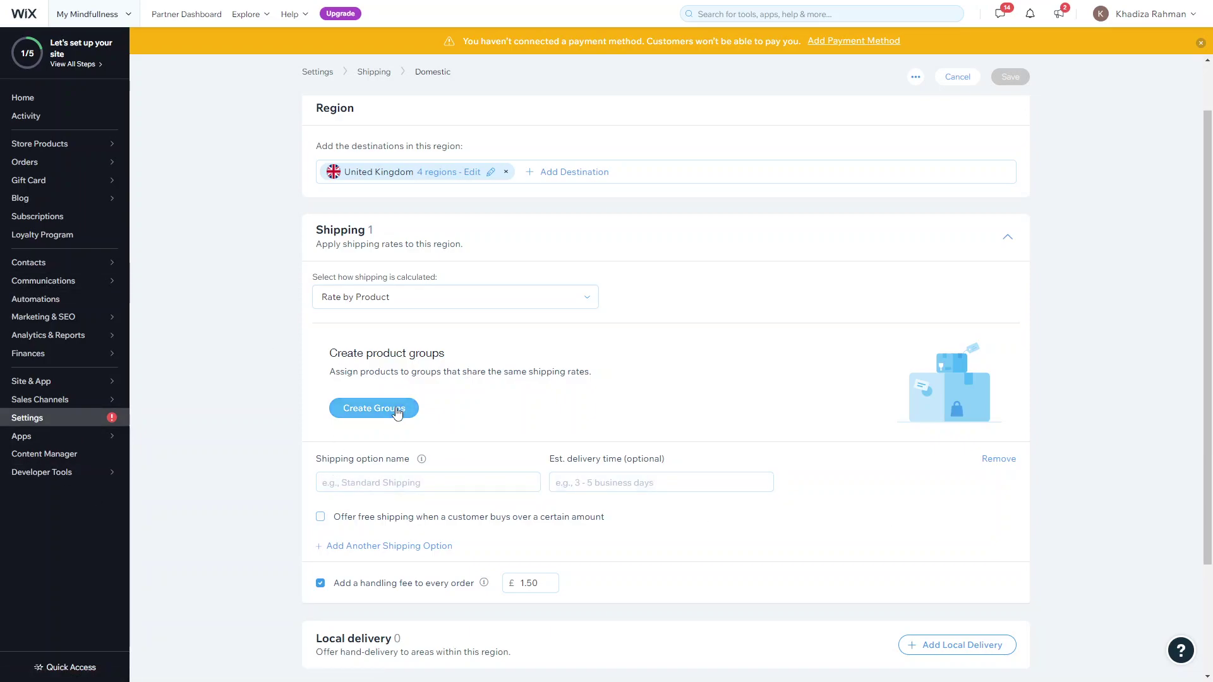
pyautogui.write('Hou')
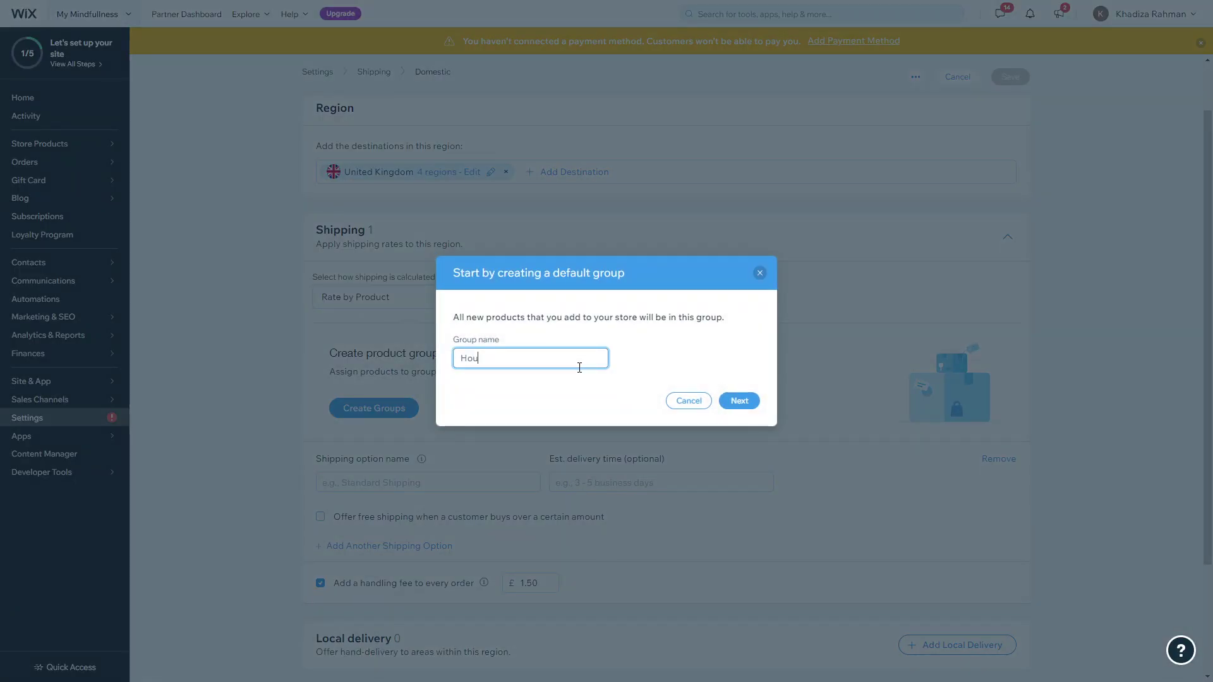
pyautogui.write('shold Items')
pyautogui.rightClick(489, 357)
pyautogui.click(525, 369)
pyautogui.click(739, 400)
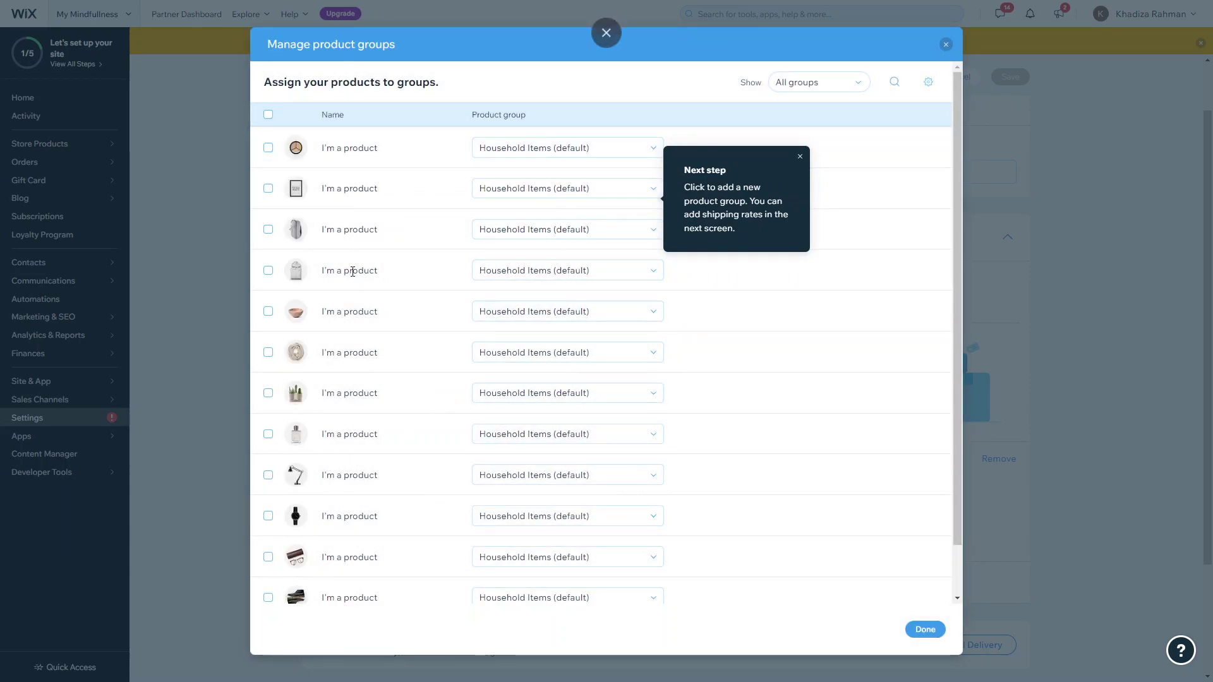
# - Select the second to fifth products in the Household Items group list and finish managing the product groups
pyautogui.click(270, 229)
pyautogui.click(269, 189)
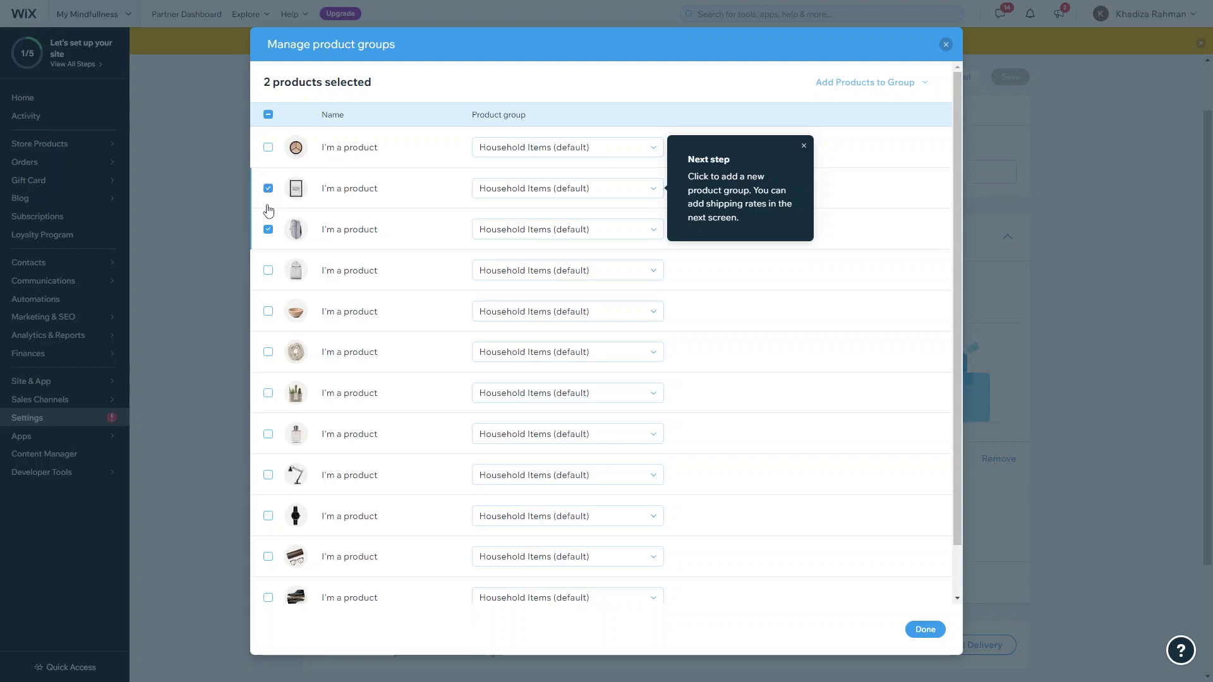
pyautogui.click(275, 311)
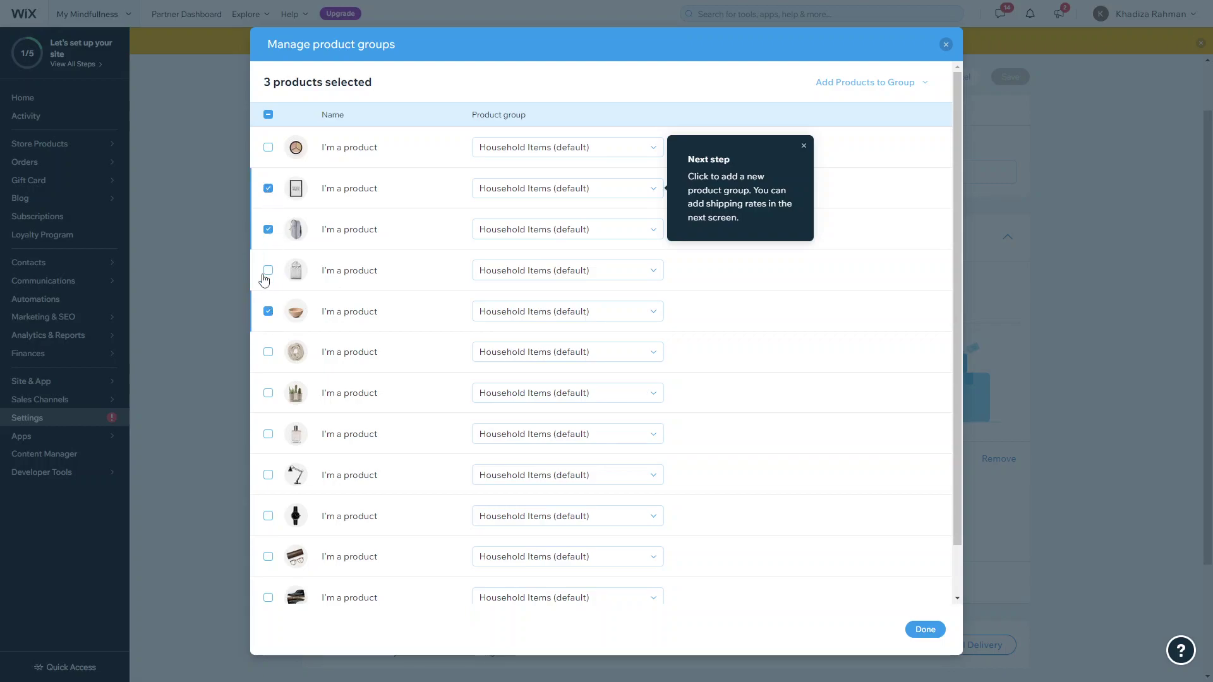
pyautogui.click(267, 271)
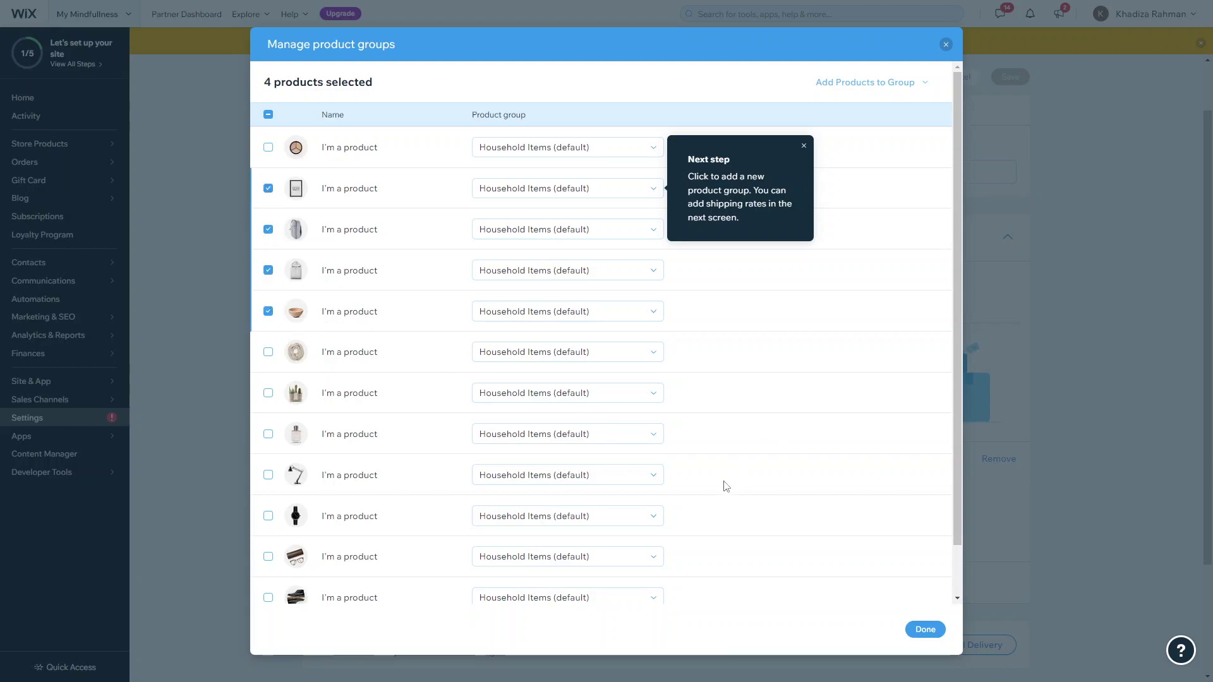
pyautogui.click(925, 630)
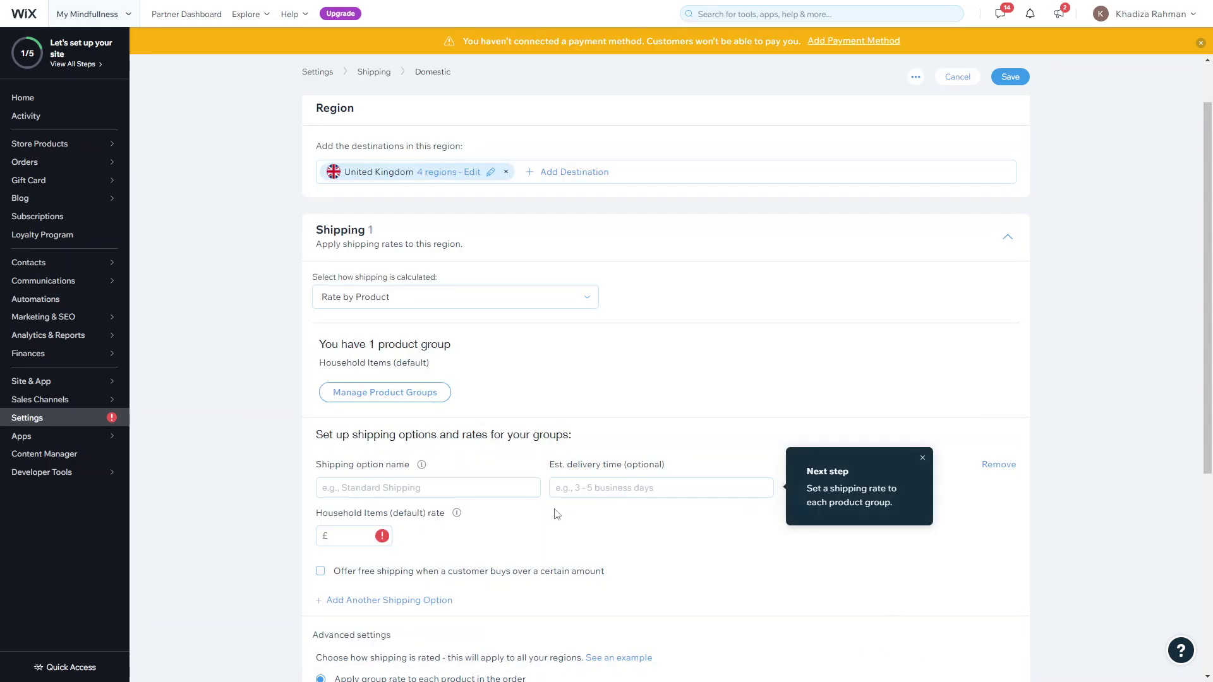
# - Dismiss the next-step tip and name the product-based shipping option Standard Shipping, with the spelling corrected
pyautogui.scroll(-2, 584, 496)
pyautogui.scroll(1, 586, 501)
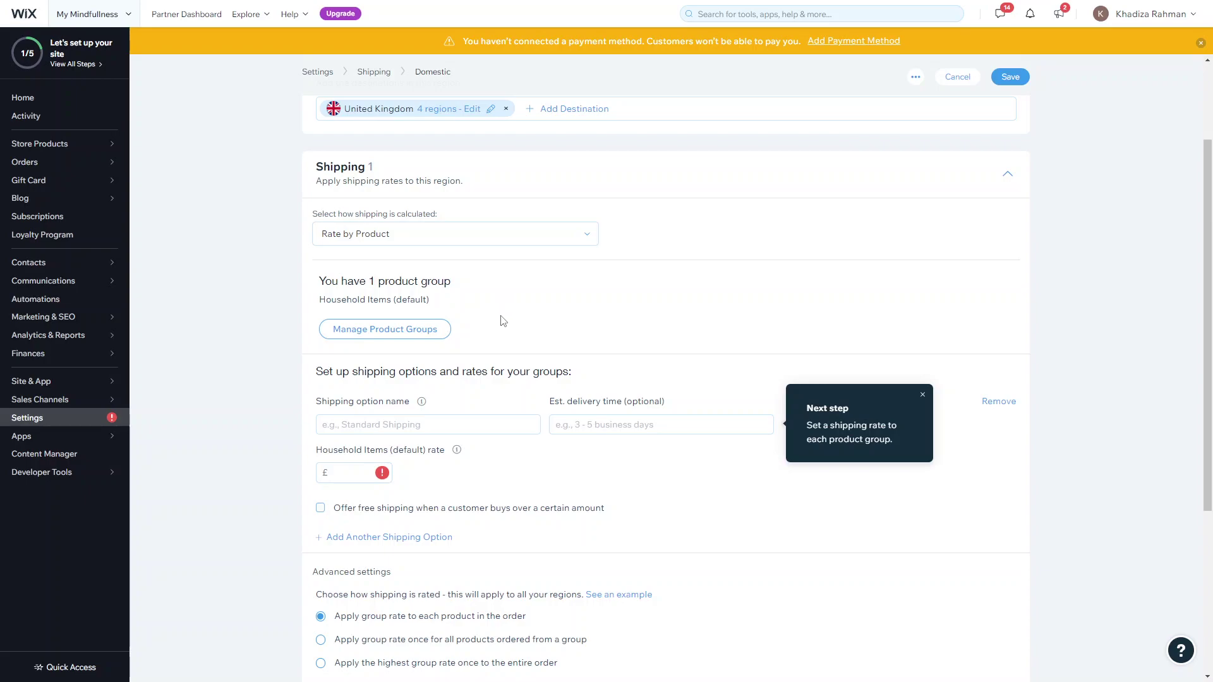
pyautogui.scroll(-1, 513, 333)
pyautogui.scroll(-2, 513, 334)
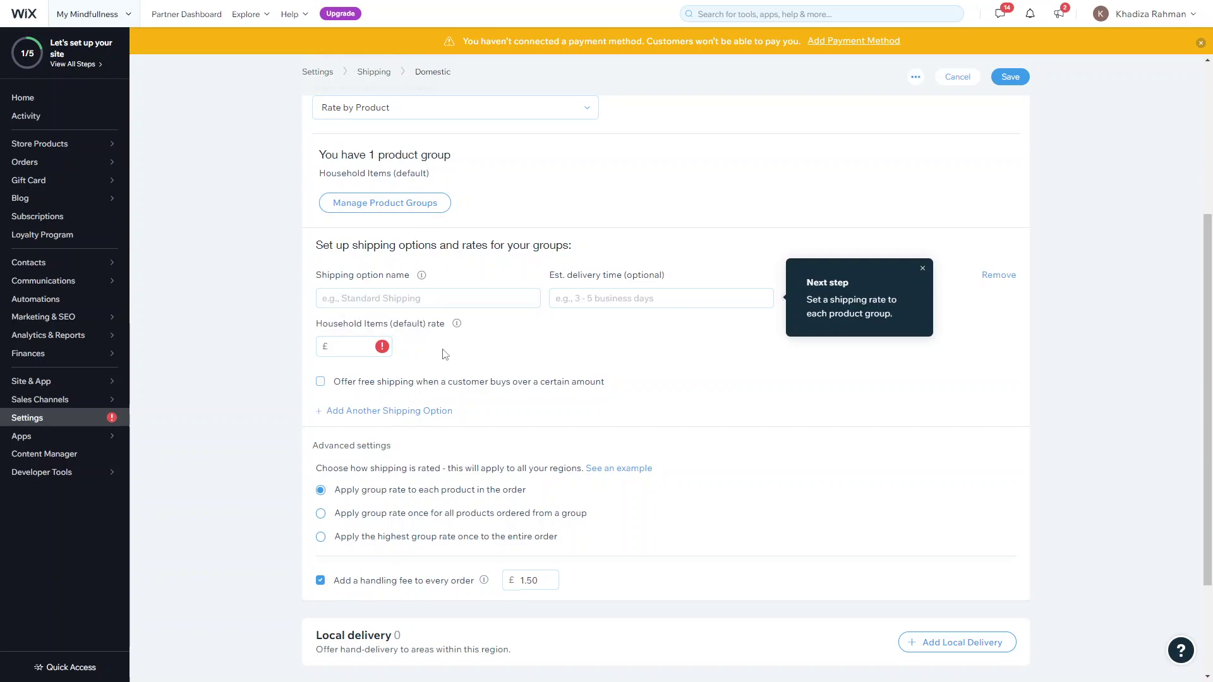
pyautogui.click(922, 269)
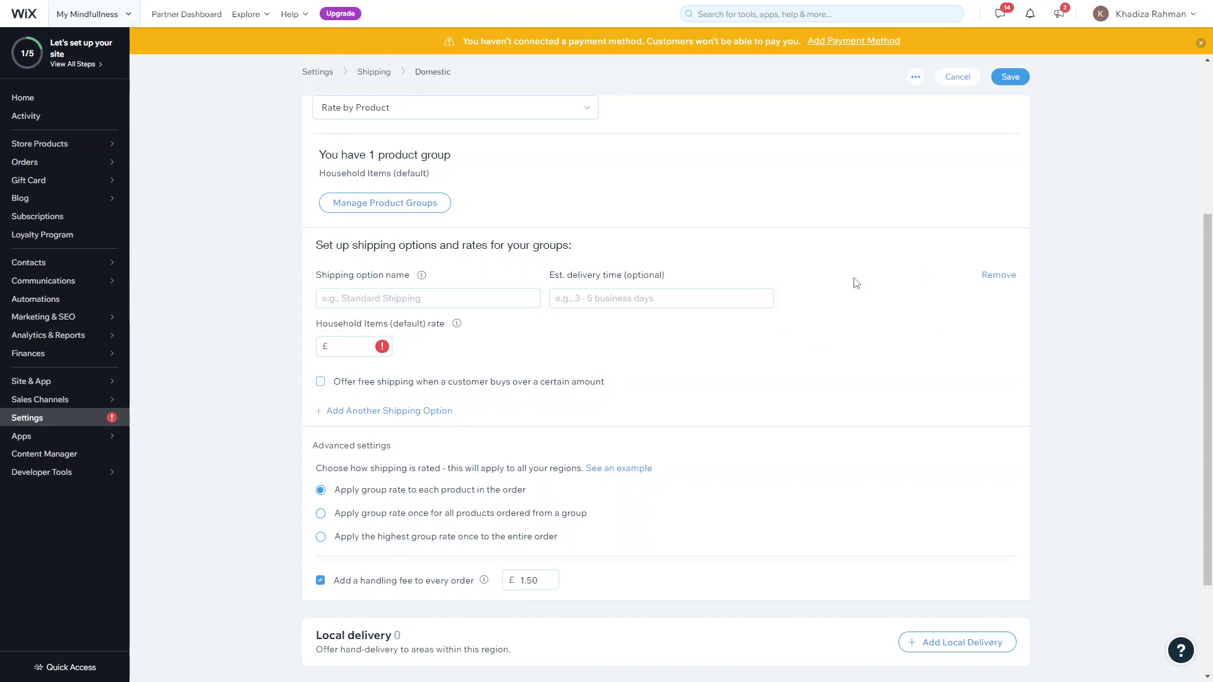
pyautogui.write('Standerd')
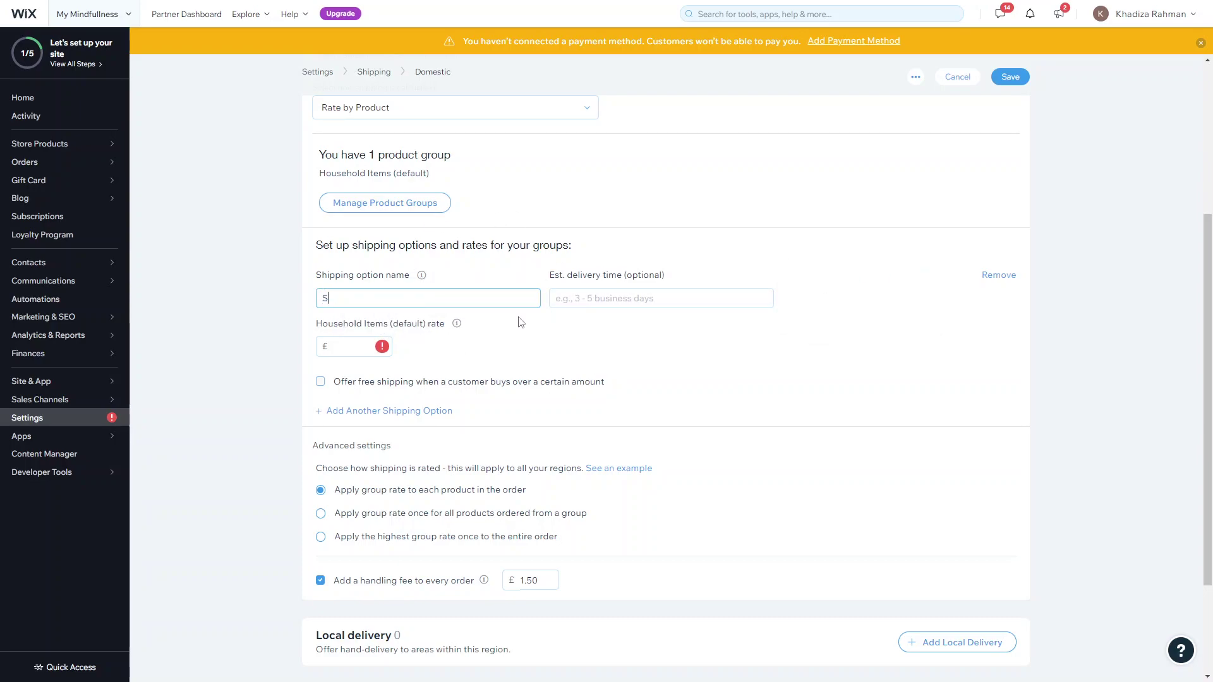
pyautogui.press('BackSpace')
pyautogui.press('BackSpace')
pyautogui.write('Shipping')
pyautogui.rightClick(359, 299)
pyautogui.click(392, 314)
# - Set the Household Items (default) group's shipping rate to £5.00
pyautogui.click(380, 346)
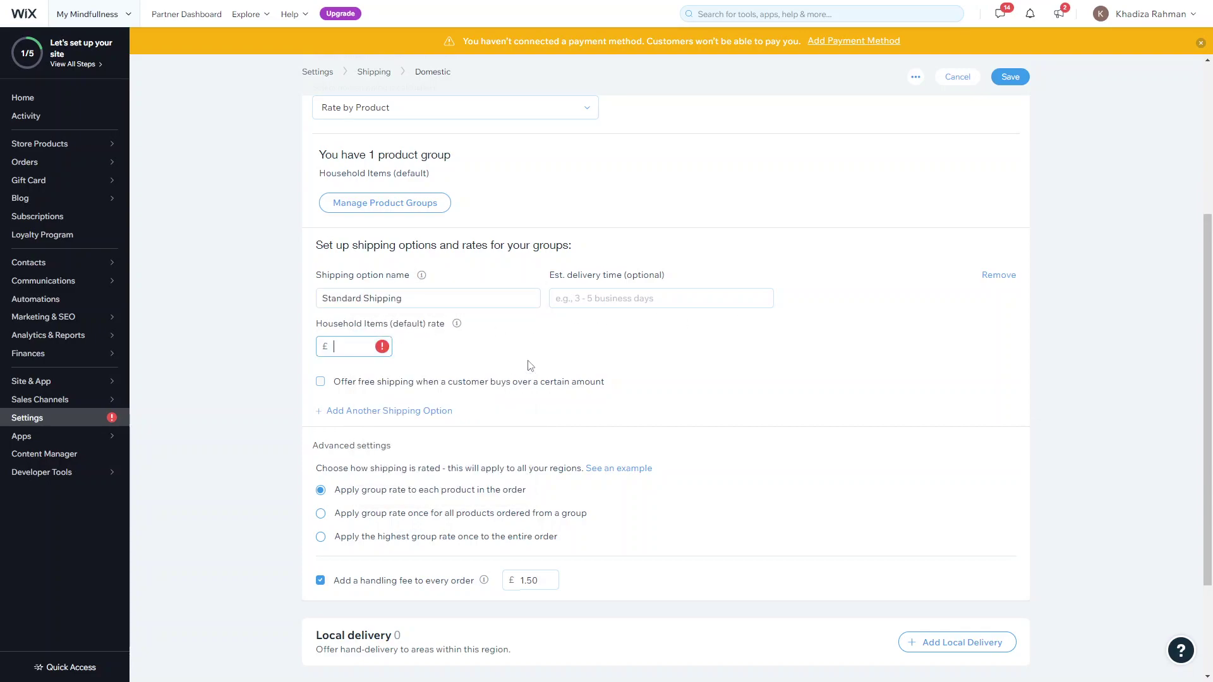
pyautogui.write('5.00')
pyautogui.scroll(2, 530, 238)
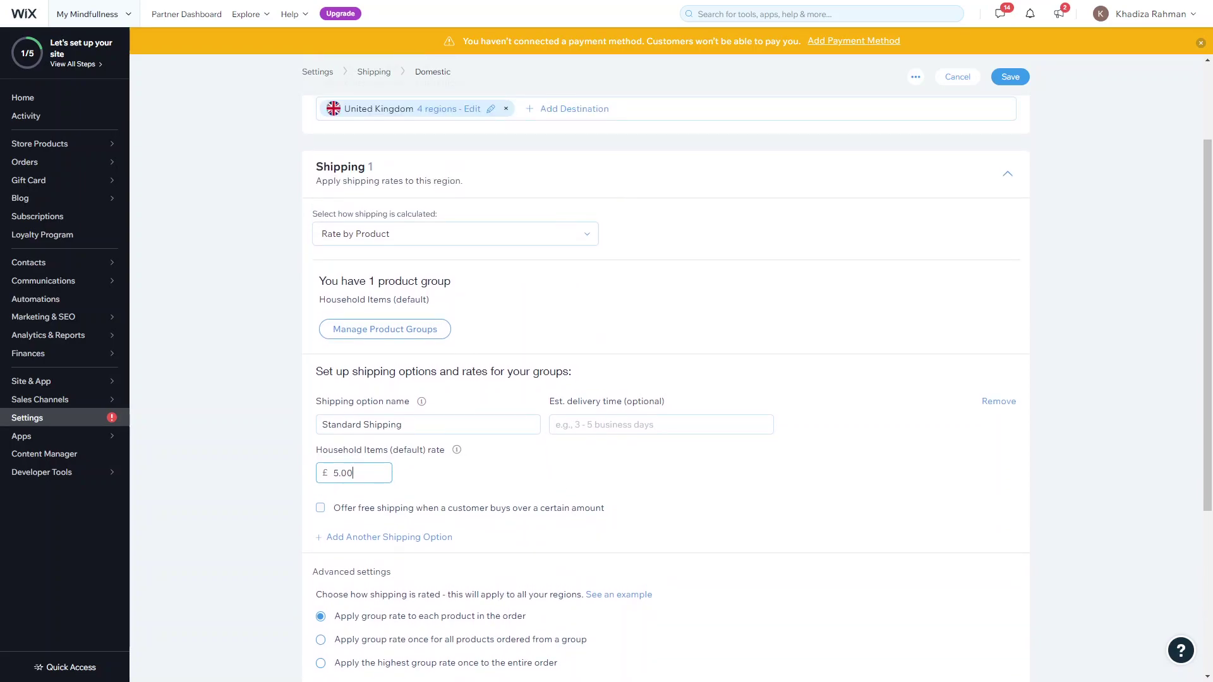
pyautogui.scroll(-2, 493, 420)
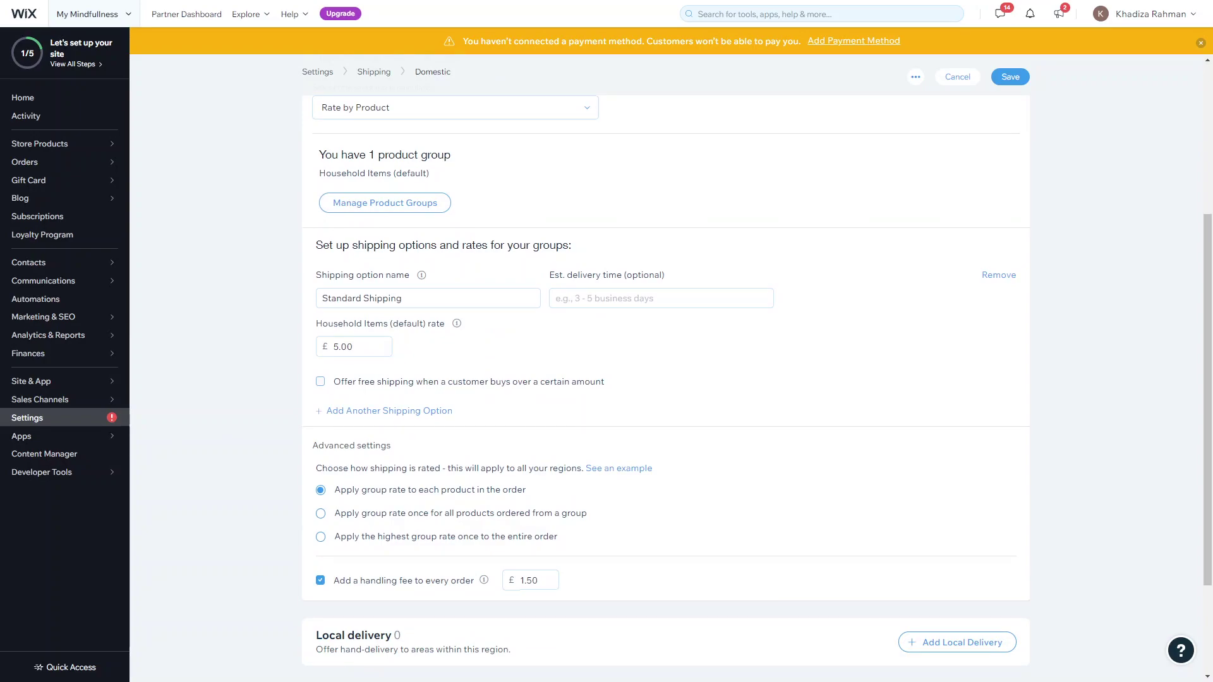
# - Add a new product group named Outdoor from the product groups manager and assign the first product to it
pyautogui.click(446, 209)
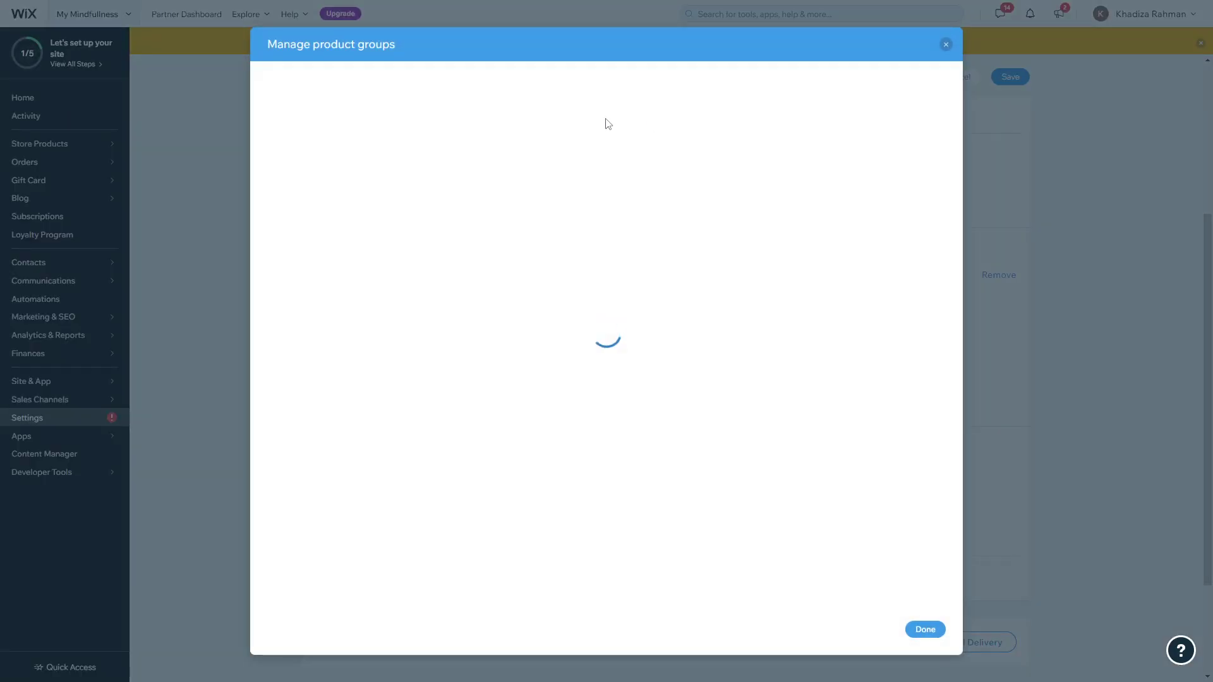
pyautogui.click(641, 148)
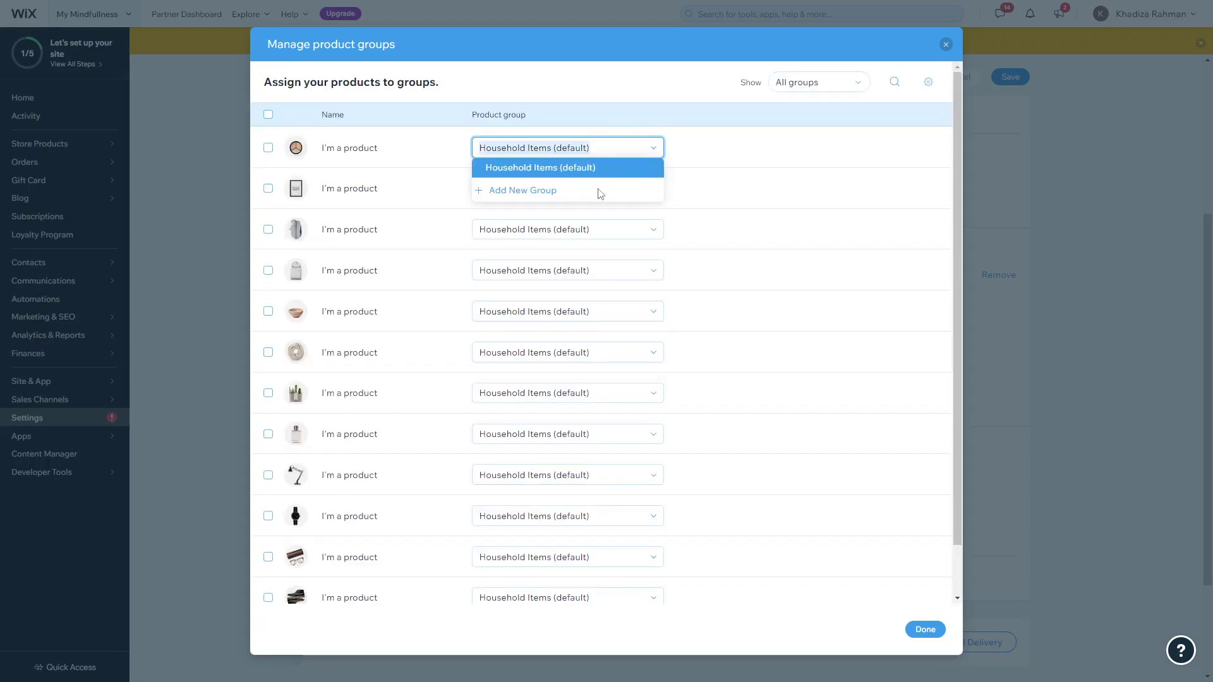
pyautogui.click(544, 191)
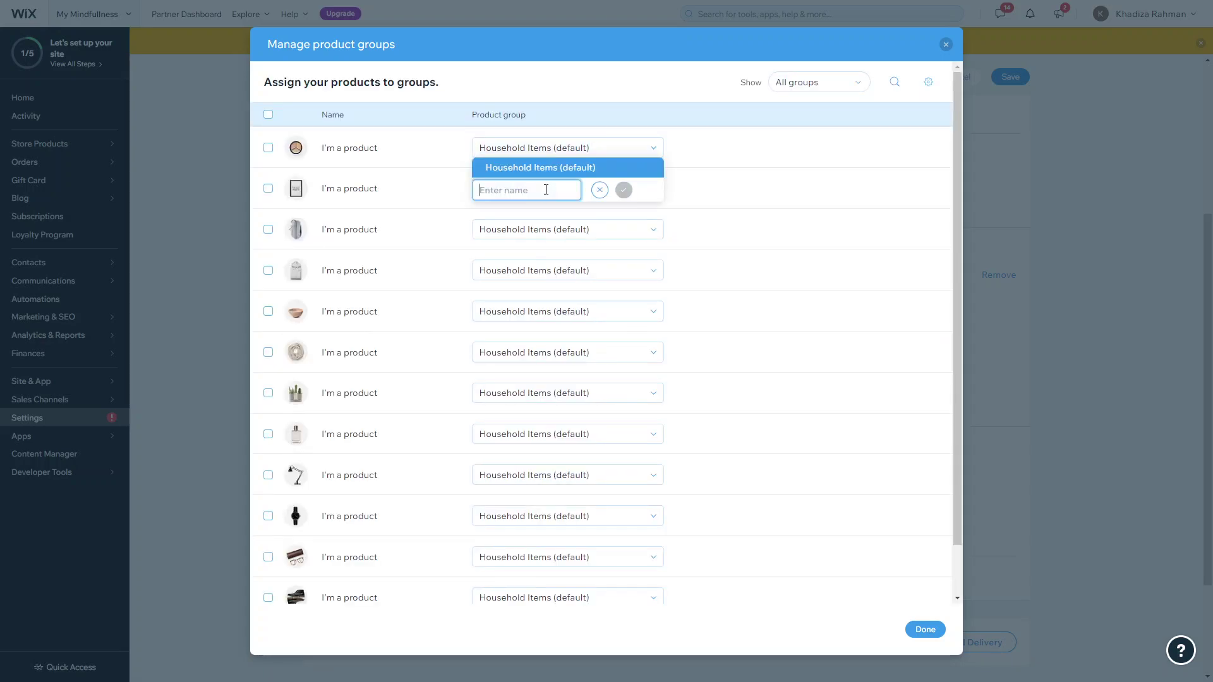
pyautogui.write('Our')
pyautogui.write('tdoor')
pyautogui.click(624, 190)
pyautogui.click(776, 201)
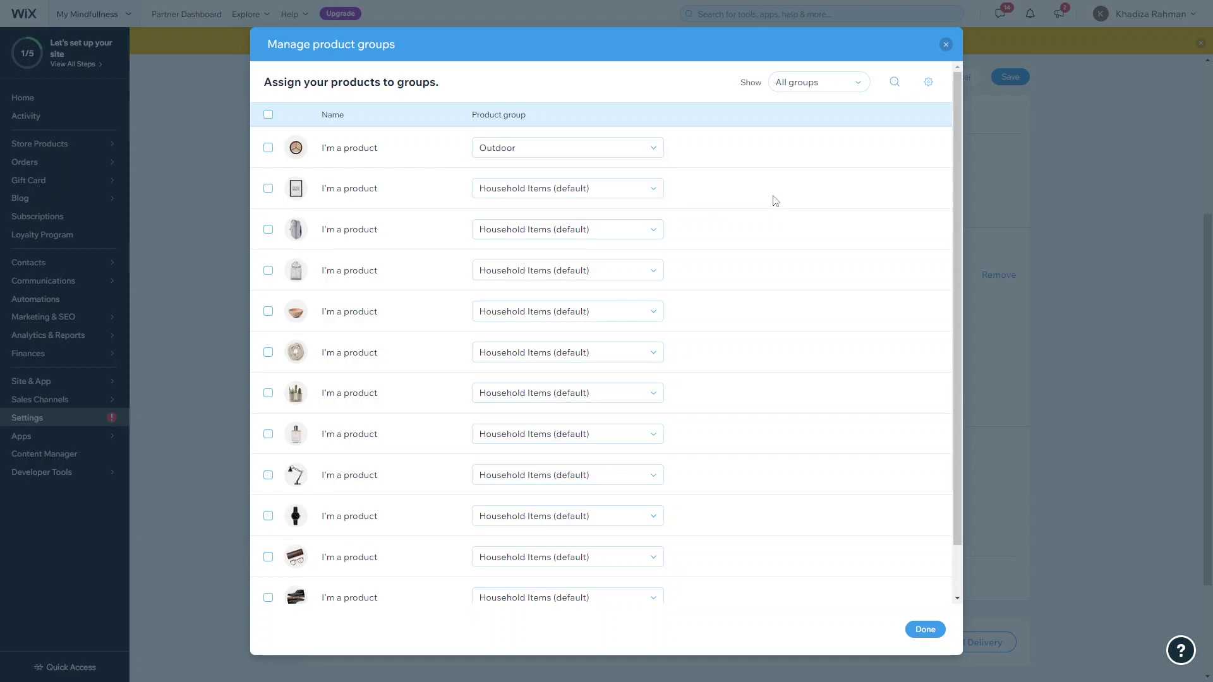
# - Assign the seventh, eighth and ninth products to the Outdoor group and finish managing the product groups
pyautogui.click(516, 435)
pyautogui.click(521, 477)
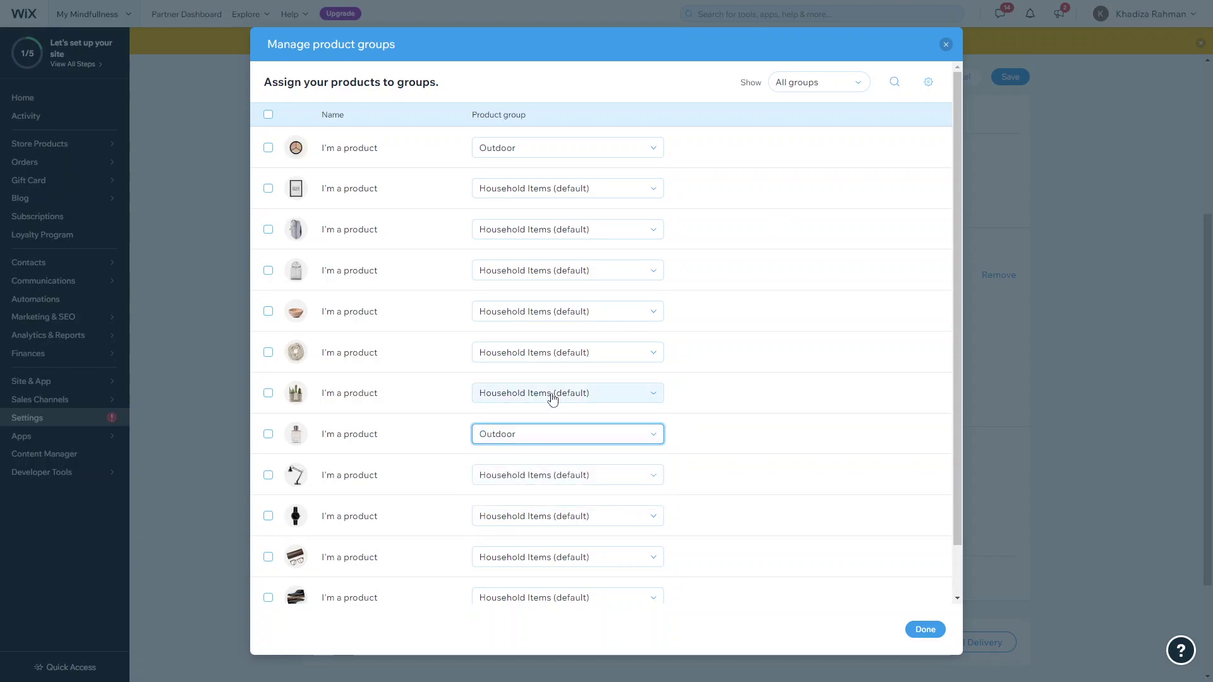
pyautogui.click(552, 395)
pyautogui.click(515, 435)
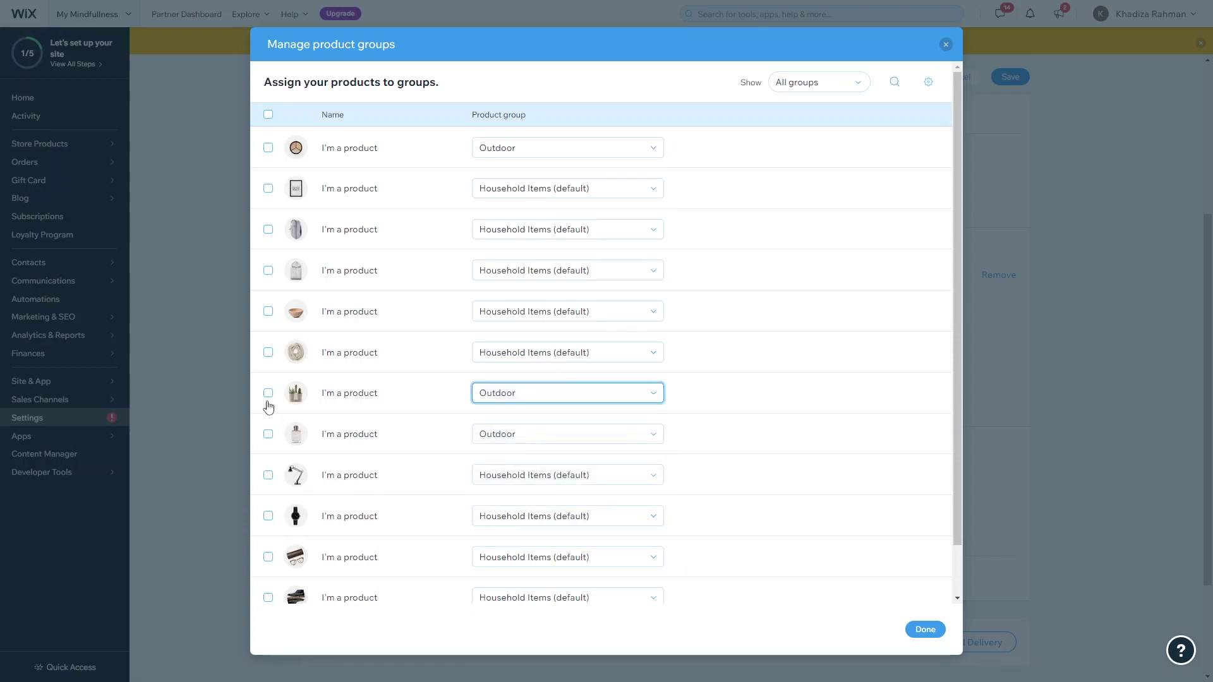
pyautogui.click(571, 479)
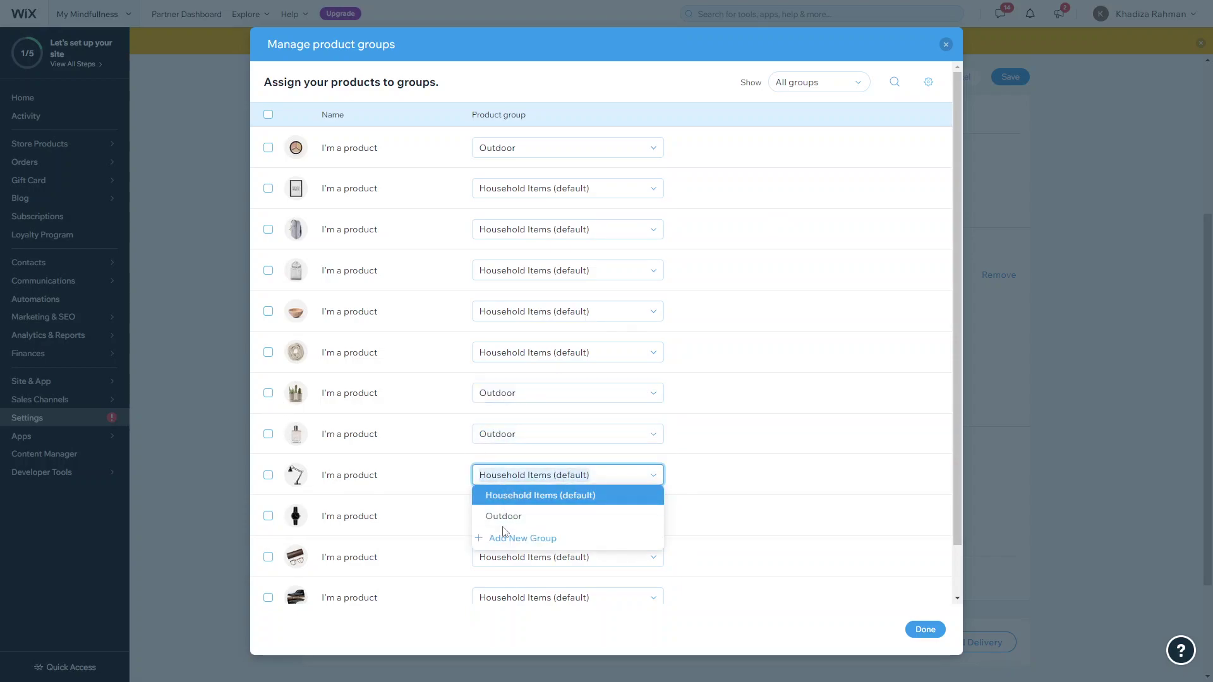
pyautogui.click(503, 517)
pyautogui.click(925, 629)
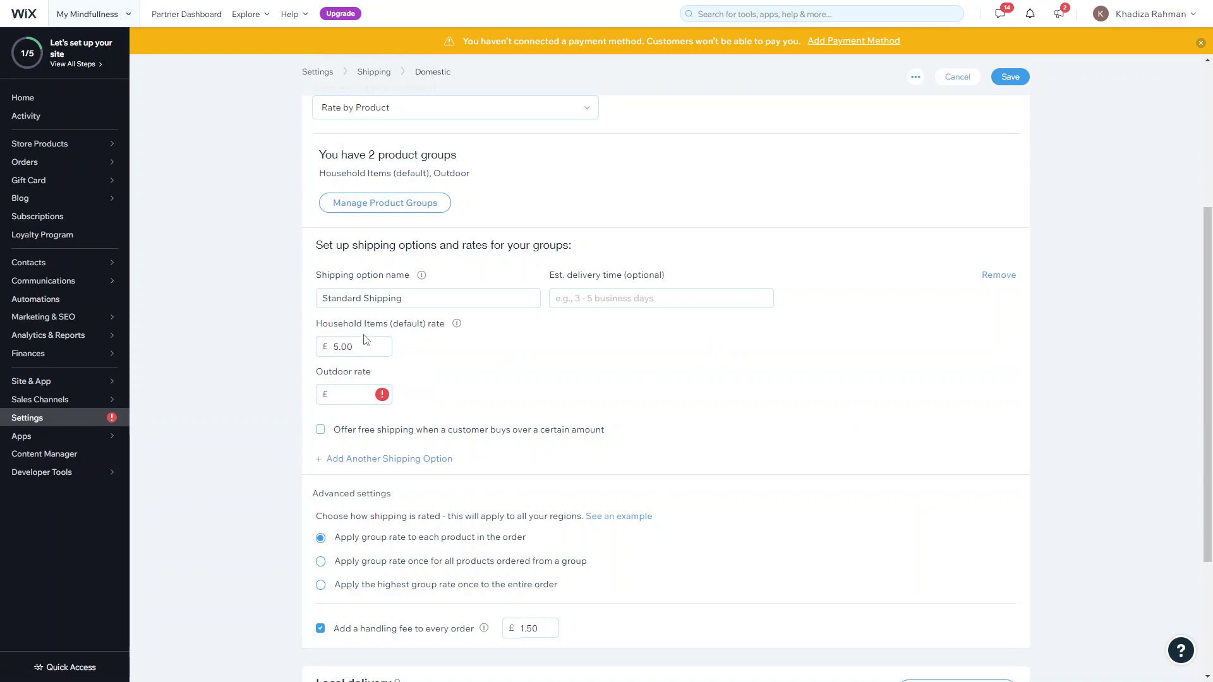
# - Set the Outdoor group's shipping rate to £4.00 under the Standard Shipping option
pyautogui.click(348, 394)
pyautogui.write('4')
pyautogui.press('BackSpace')
pyautogui.write('4.00')
pyautogui.scroll(1, 264, 481)
pyautogui.scroll(-2, 264, 481)
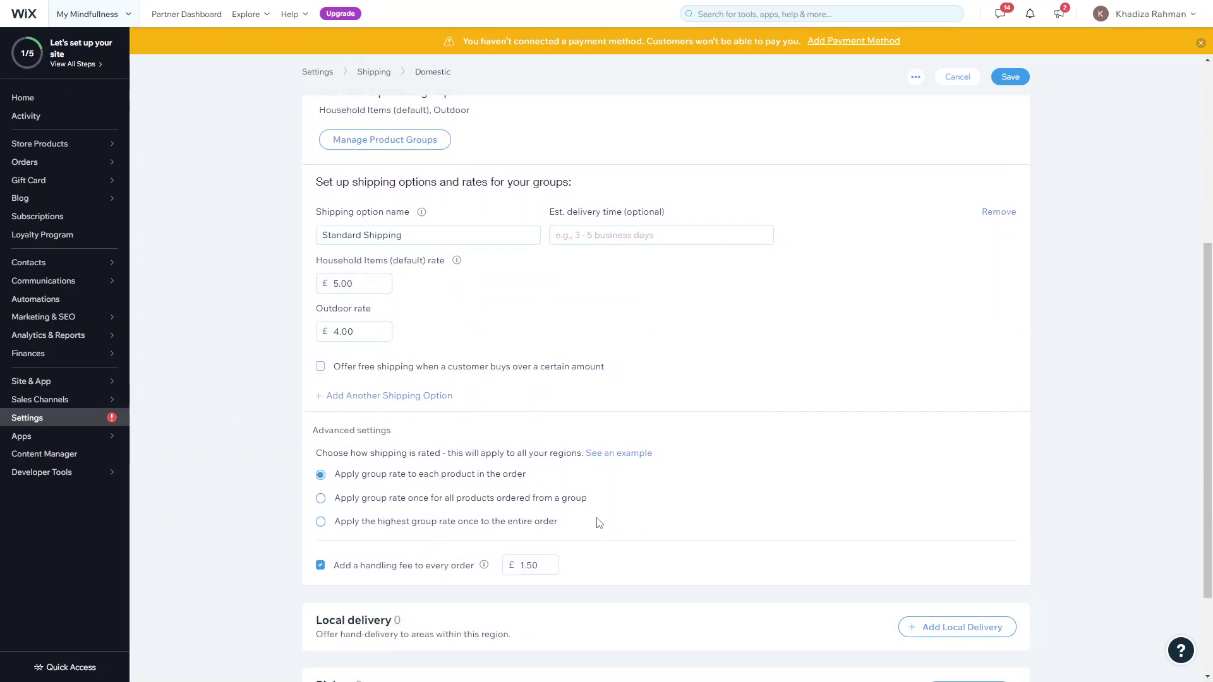
pyautogui.scroll(1, 560, 444)
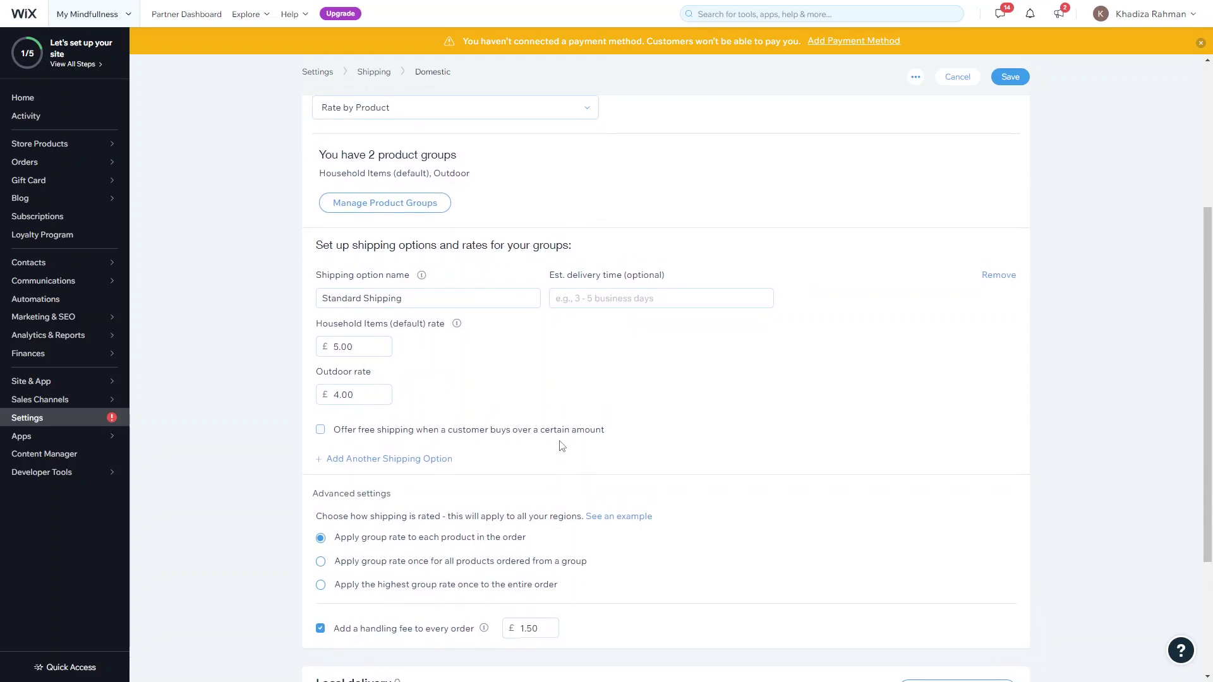
# - Choose to apply the highest group rate once to the entire order in the advanced shipping settings
pyautogui.scroll(-2, 580, 397)
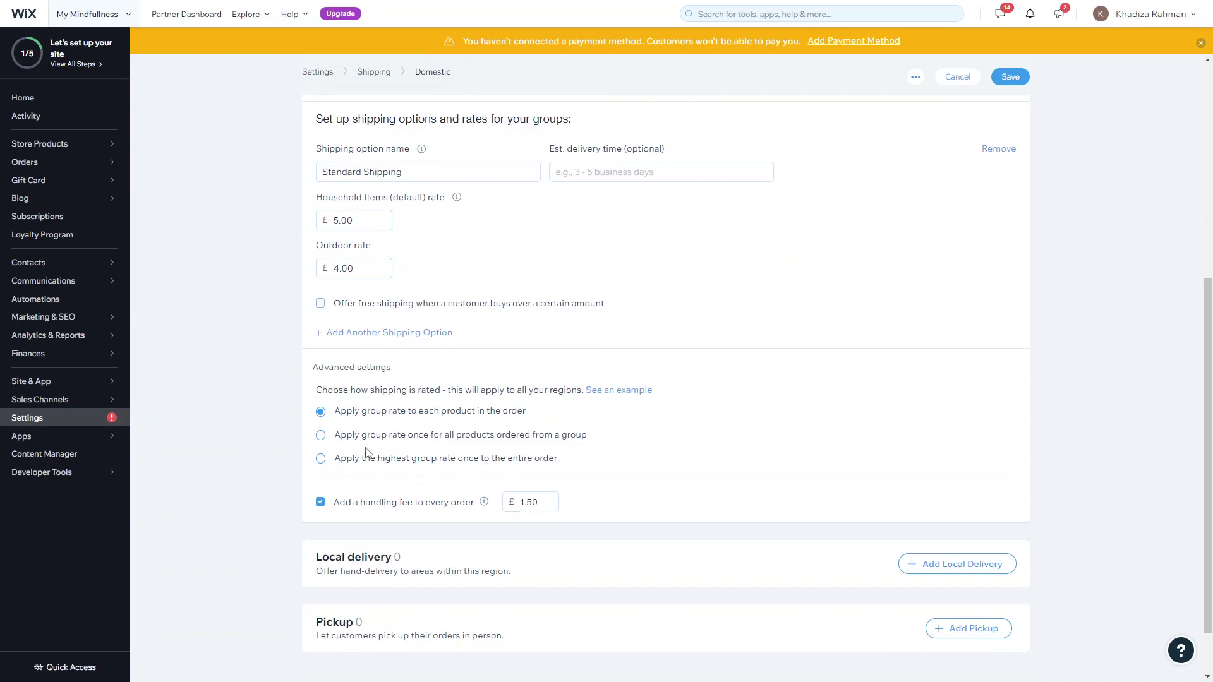
pyautogui.scroll(-1, 357, 454)
pyautogui.scroll(1, 384, 368)
pyautogui.click(321, 435)
pyautogui.click(321, 459)
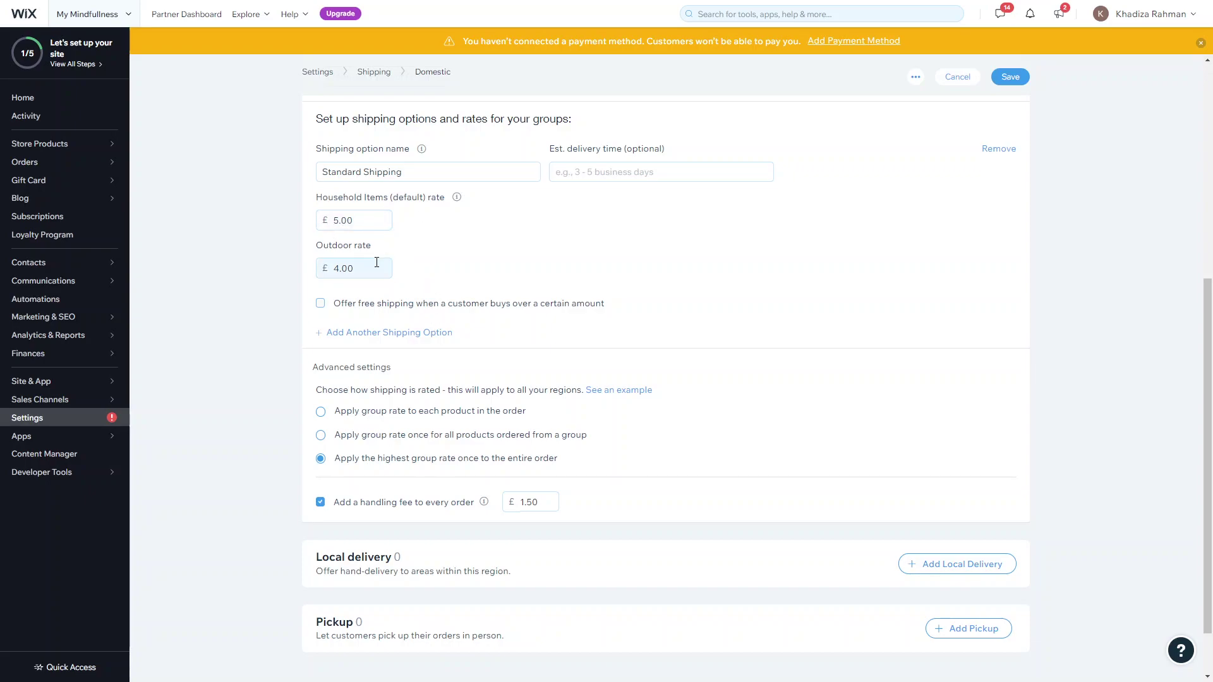
# - Change the Outdoor group's shipping rate to £8.00
pyautogui.click(347, 272)
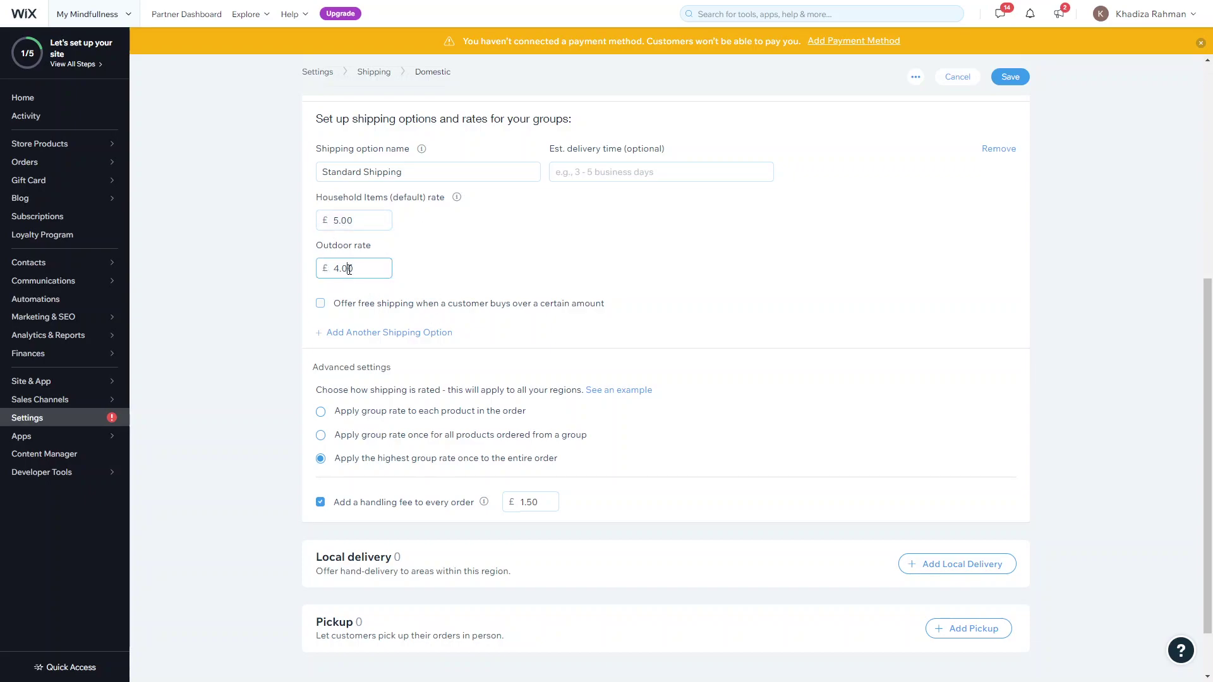
pyautogui.hotkey('ctrl', 'a')
pyautogui.press('BackSpace')
pyautogui.write('8.00')
pyautogui.click(364, 226)
# - Add a pickup option to the Domestic region and name it Collect In Store
pyautogui.scroll(2, 487, 298)
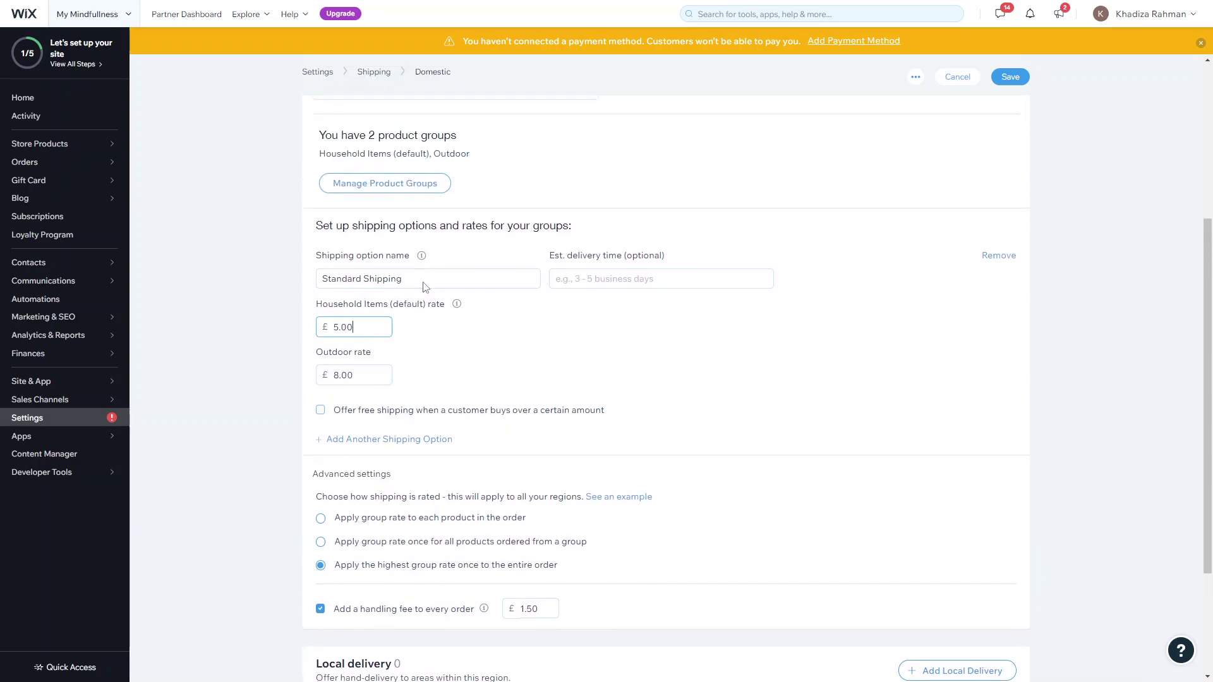
pyautogui.scroll(-2, 408, 310)
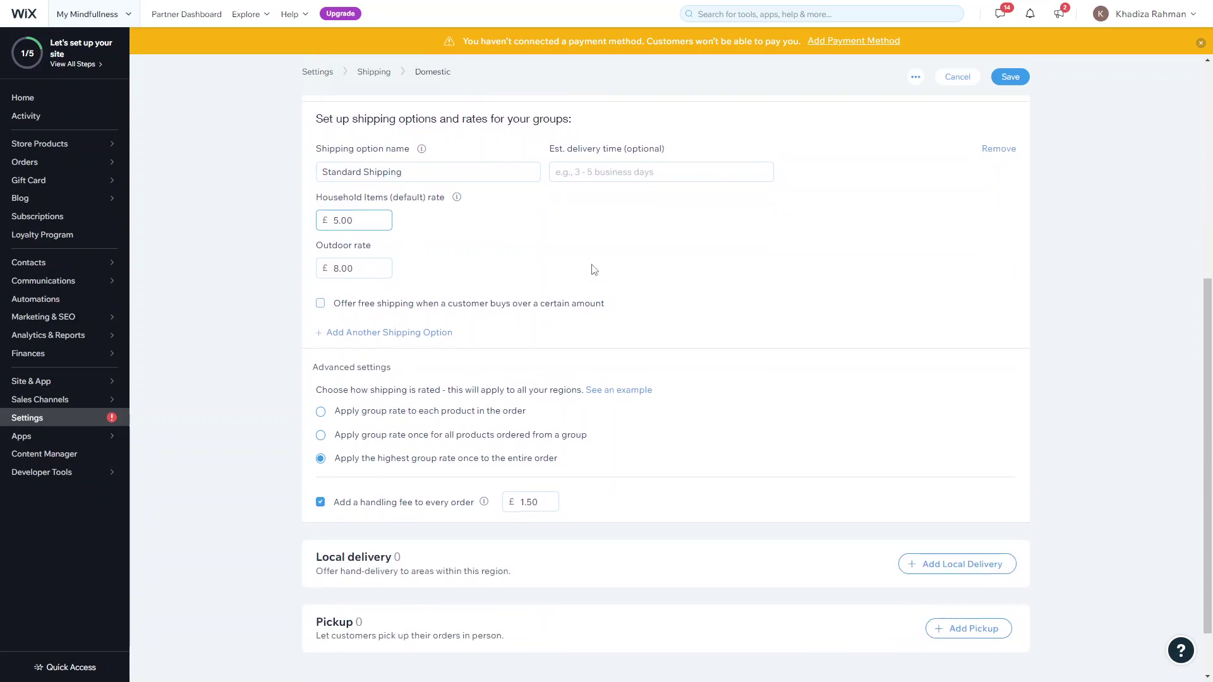
pyautogui.scroll(2, 594, 270)
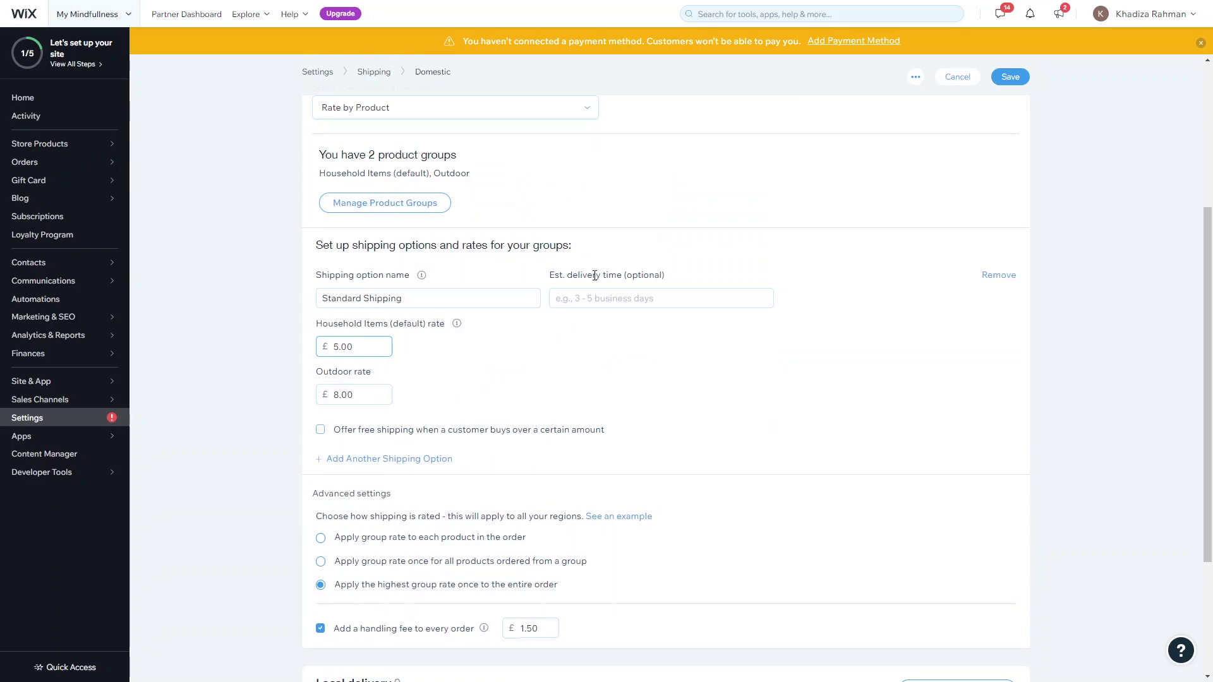
pyautogui.scroll(-3, 594, 270)
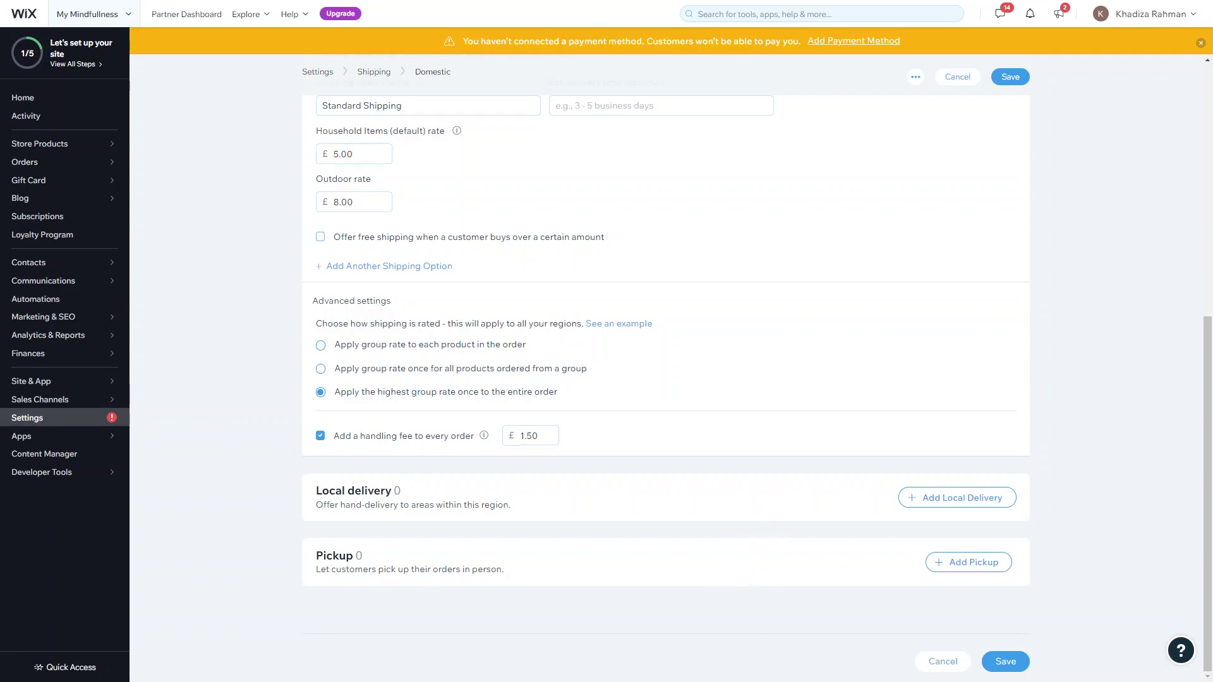
pyautogui.scroll(3, 819, 600)
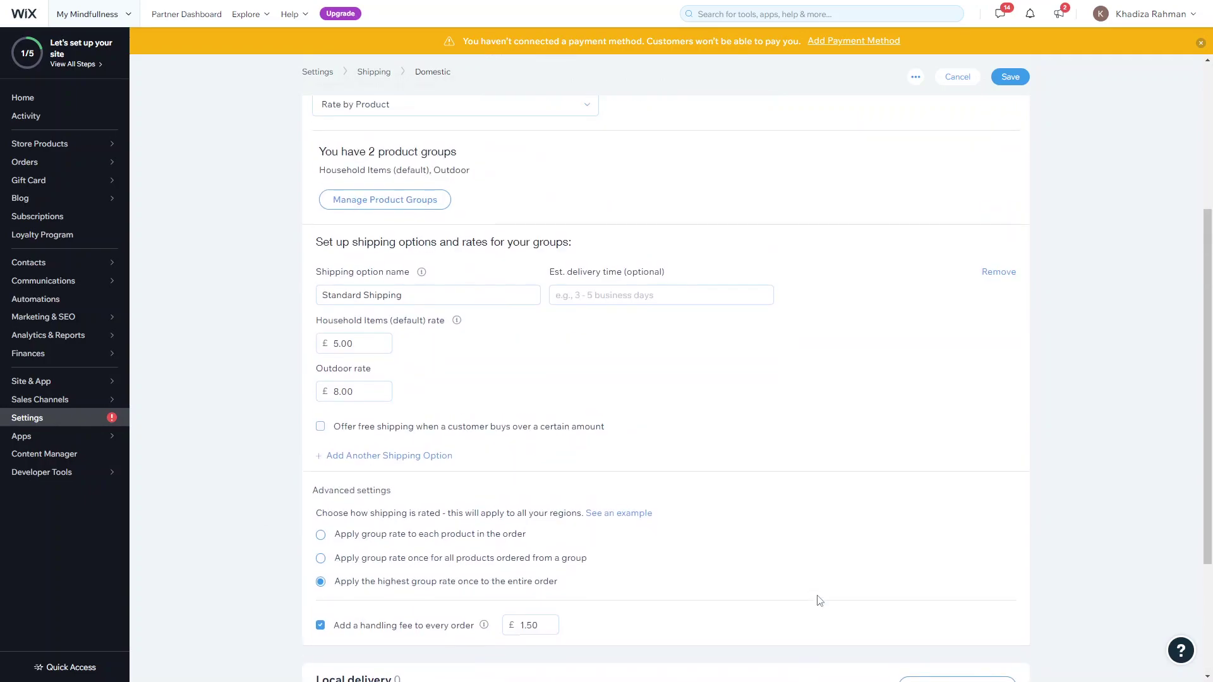
pyautogui.scroll(-3, 819, 600)
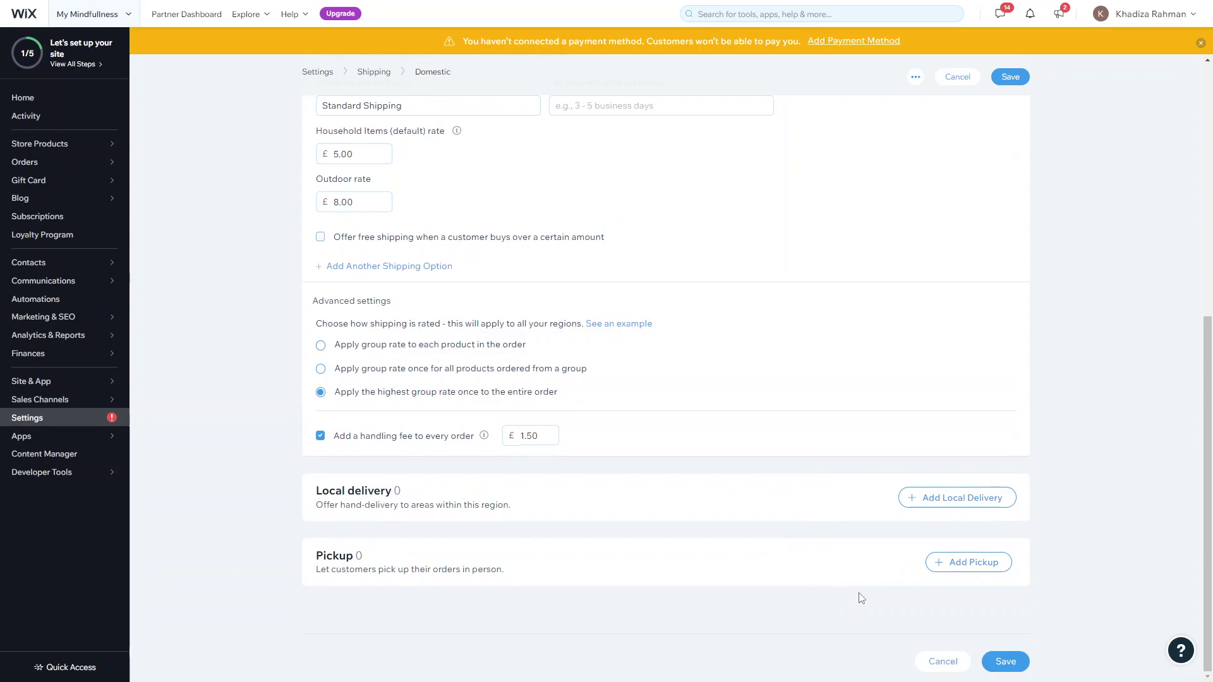
pyautogui.click(968, 562)
pyautogui.scroll(-6, 847, 550)
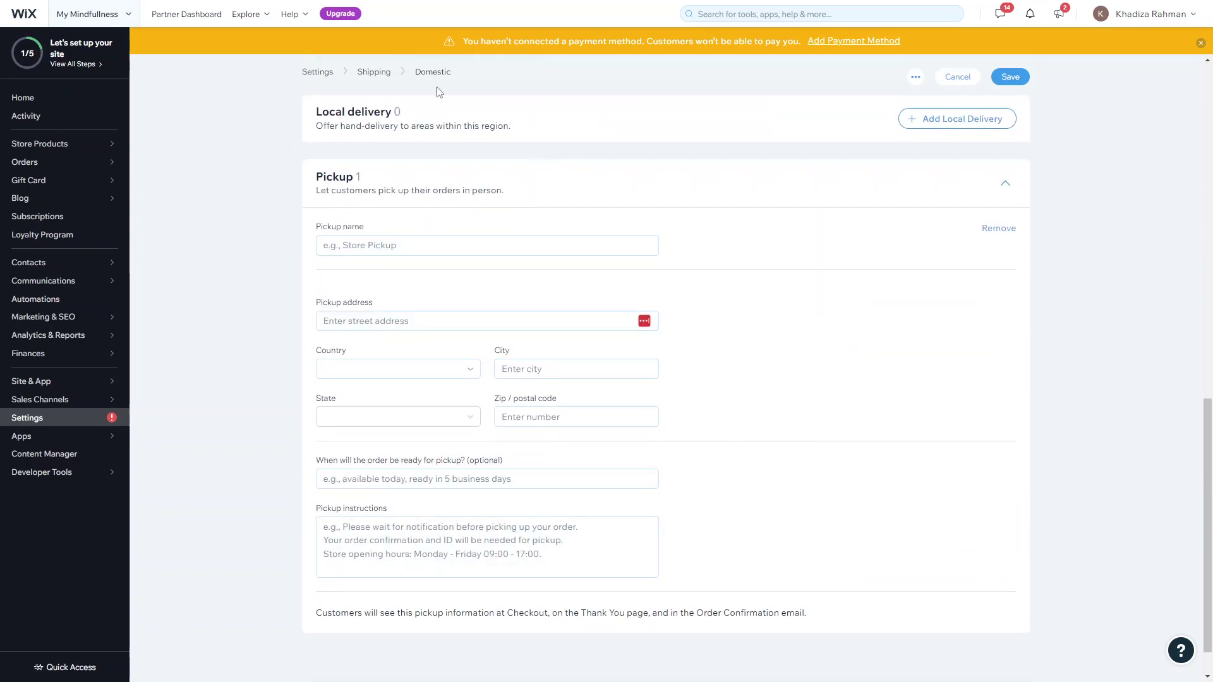
pyautogui.click(395, 243)
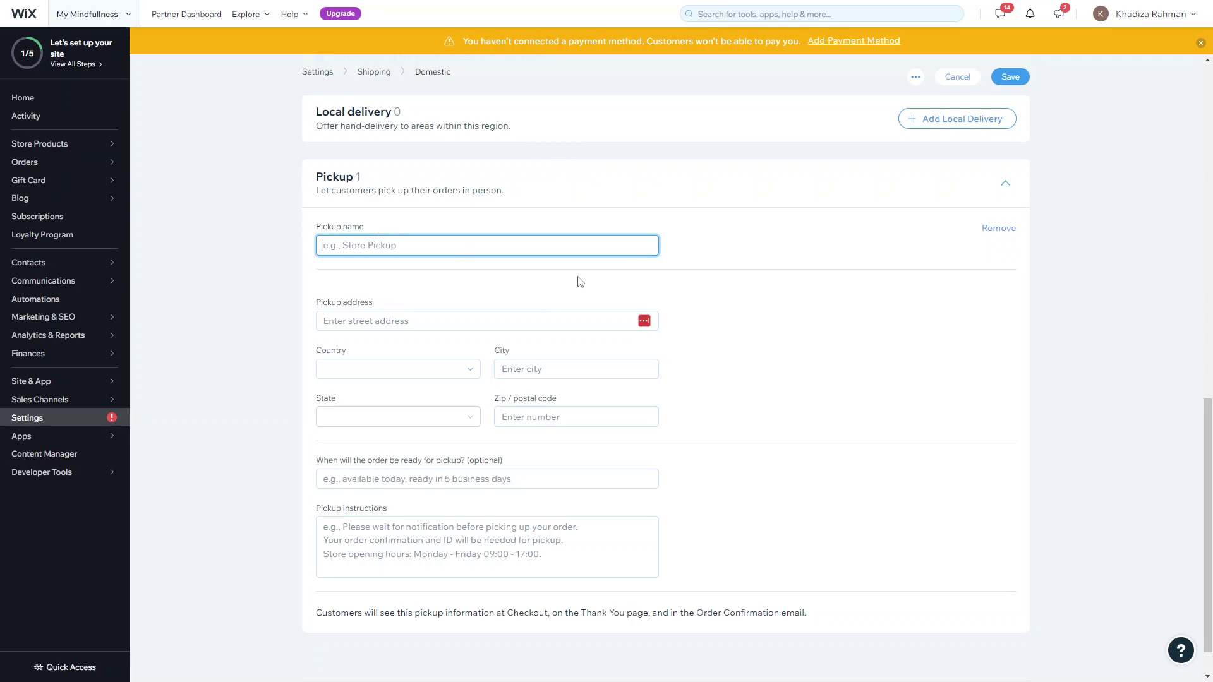
pyautogui.write('Collect In Store')
# - Examine the pickup option's address, order ready time and pickup instructions fields without filling them in
pyautogui.click(576, 319)
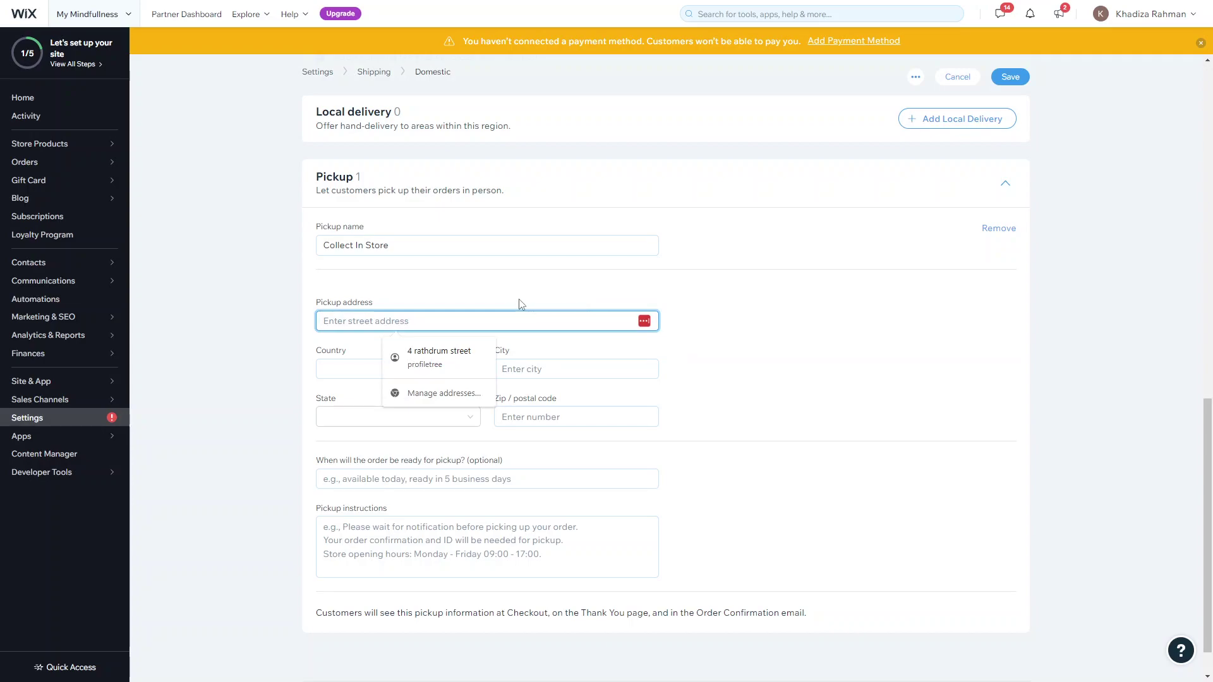
pyautogui.moveTo(506, 303); pyautogui.dragTo(420, 338)
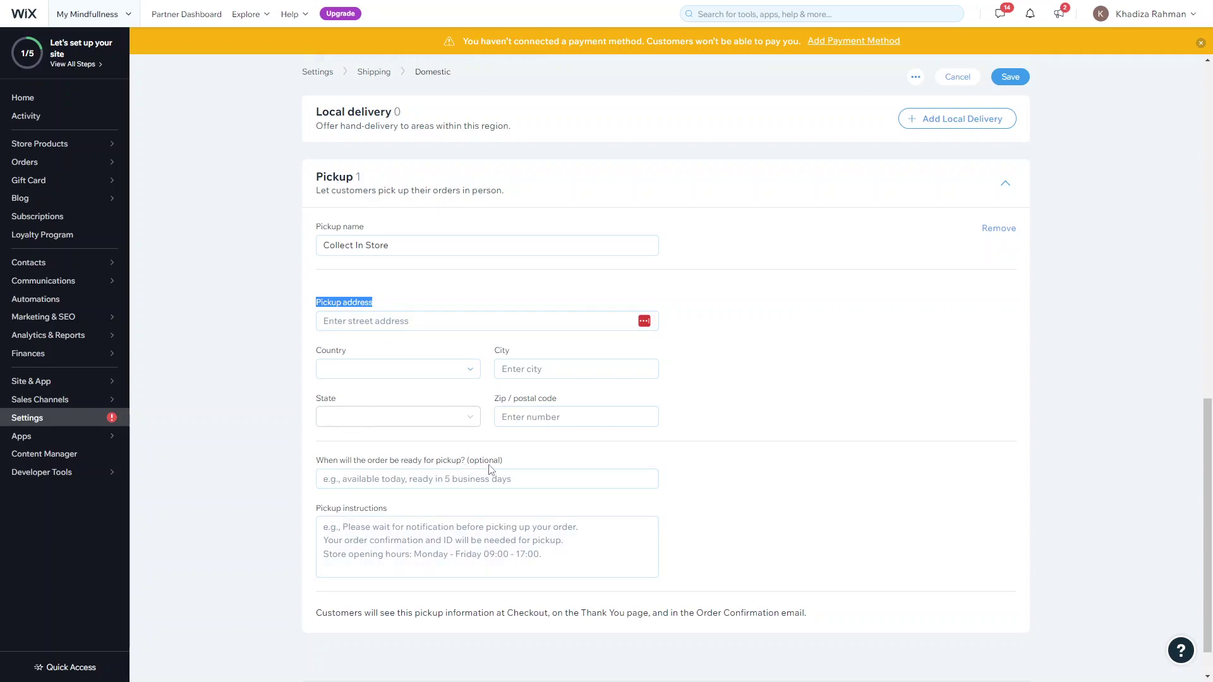
pyautogui.click(448, 486)
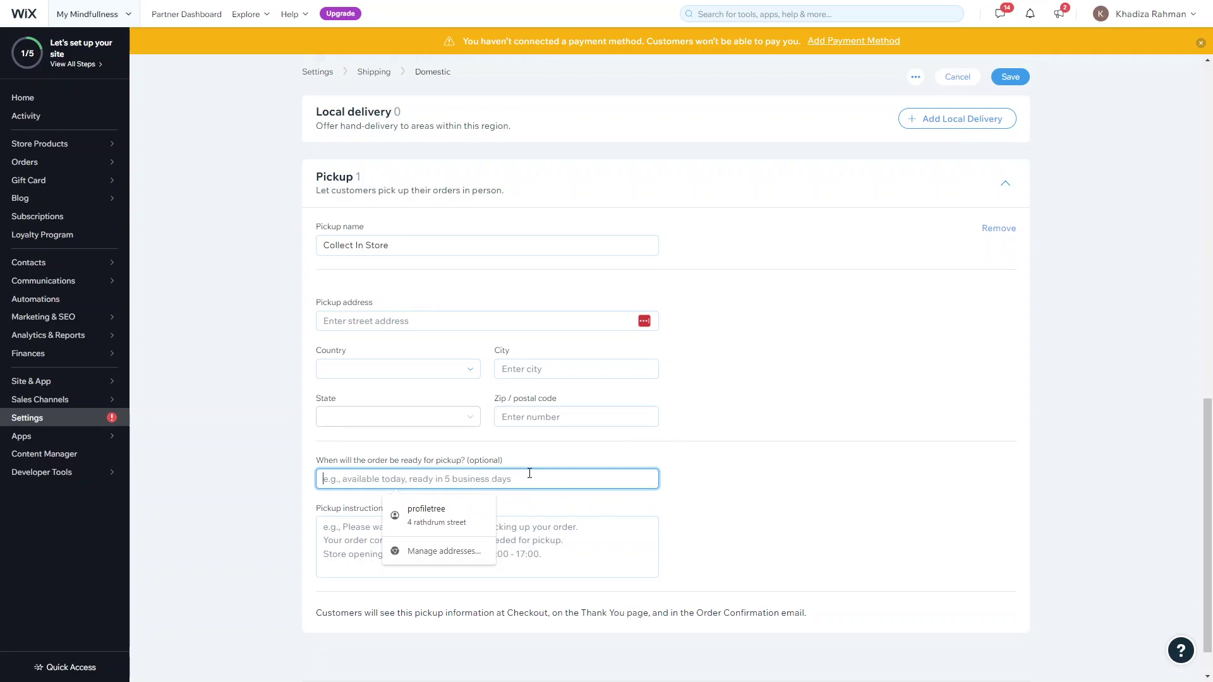
pyautogui.click(571, 515)
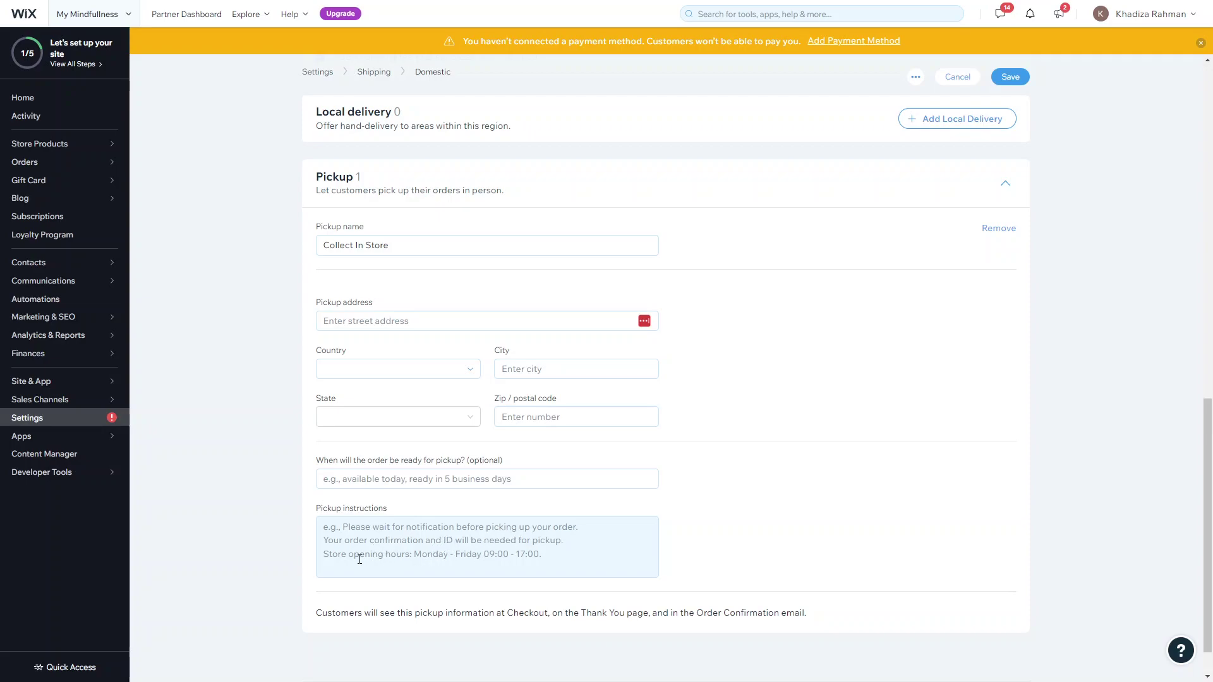
pyautogui.click(329, 562)
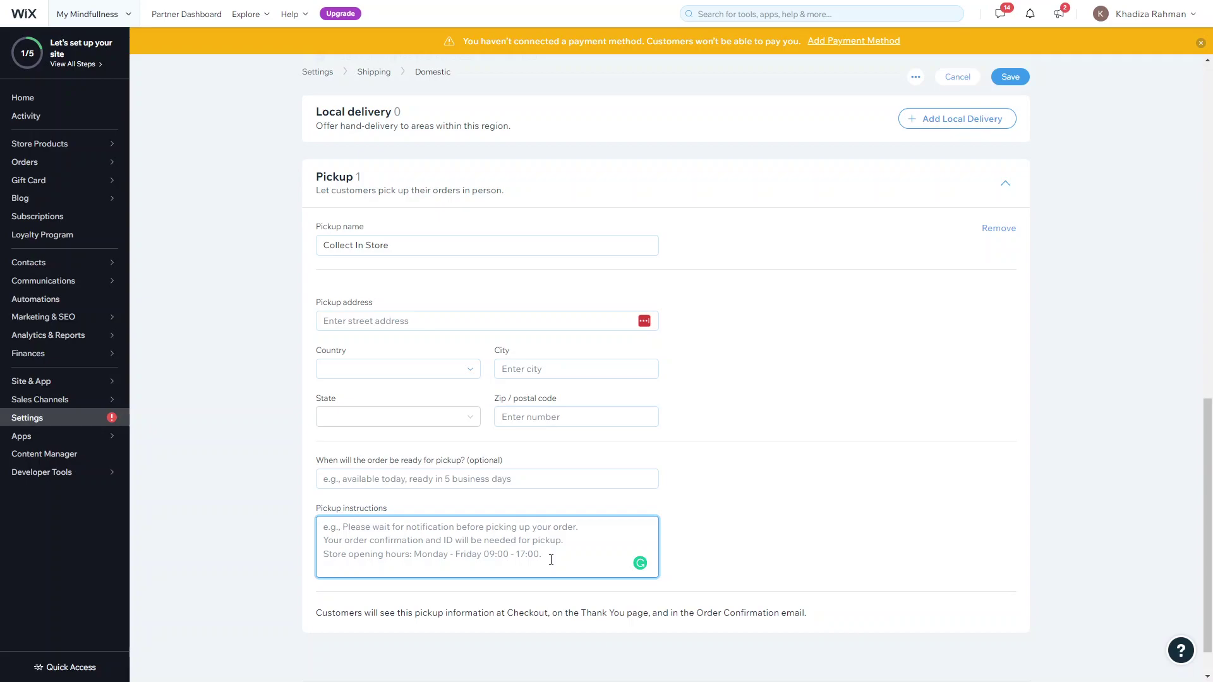
pyautogui.click(572, 506)
pyautogui.scroll(2, 589, 499)
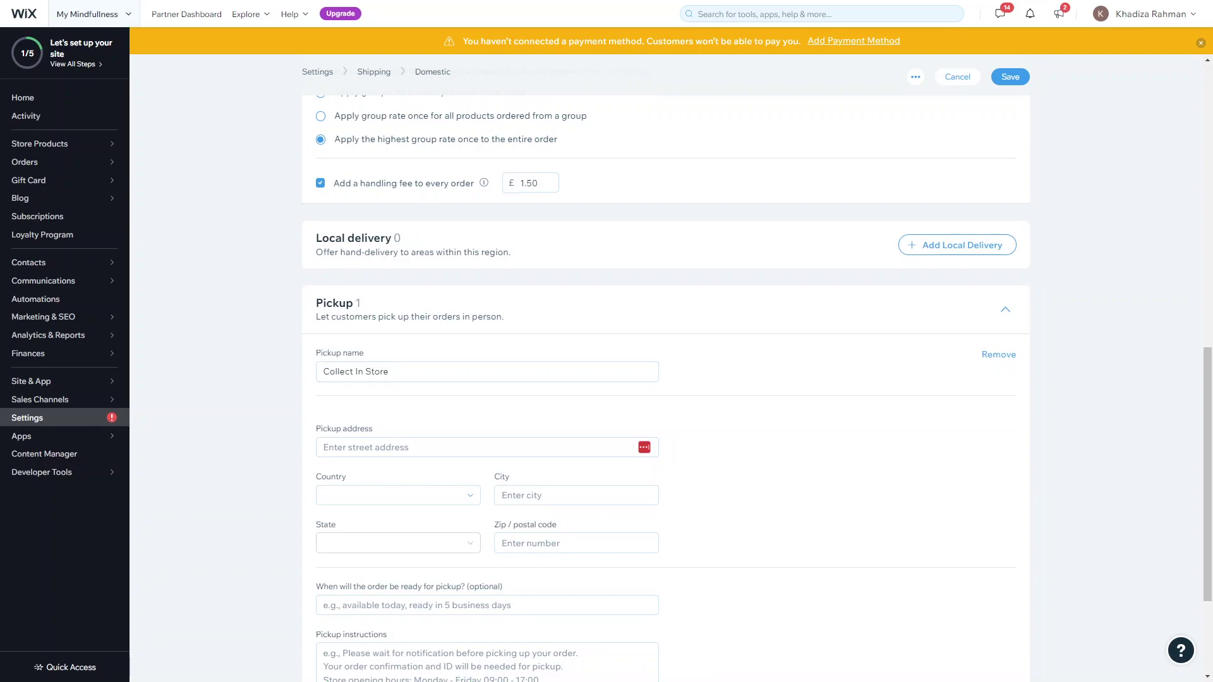
pyautogui.scroll(2, 537, 379)
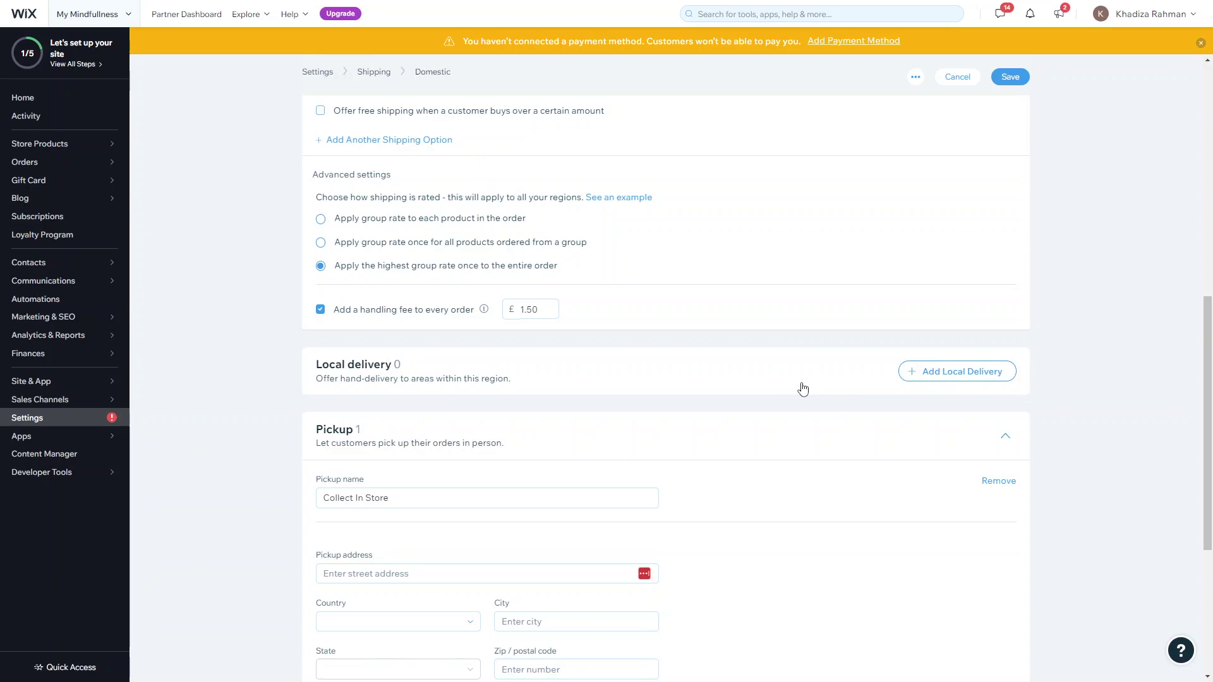
# - Start a local delivery area for the Domestic region and name it Deliver to Lisburn Area
pyautogui.click(916, 372)
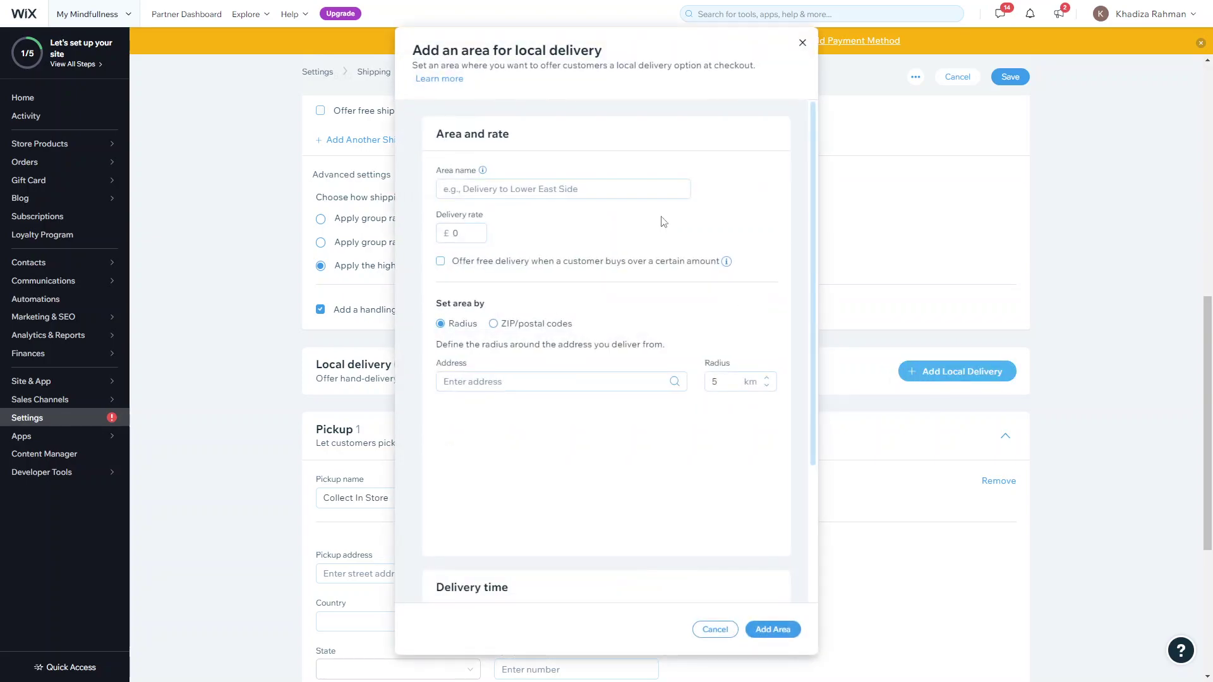
pyautogui.click(565, 194)
pyautogui.write('Delive')
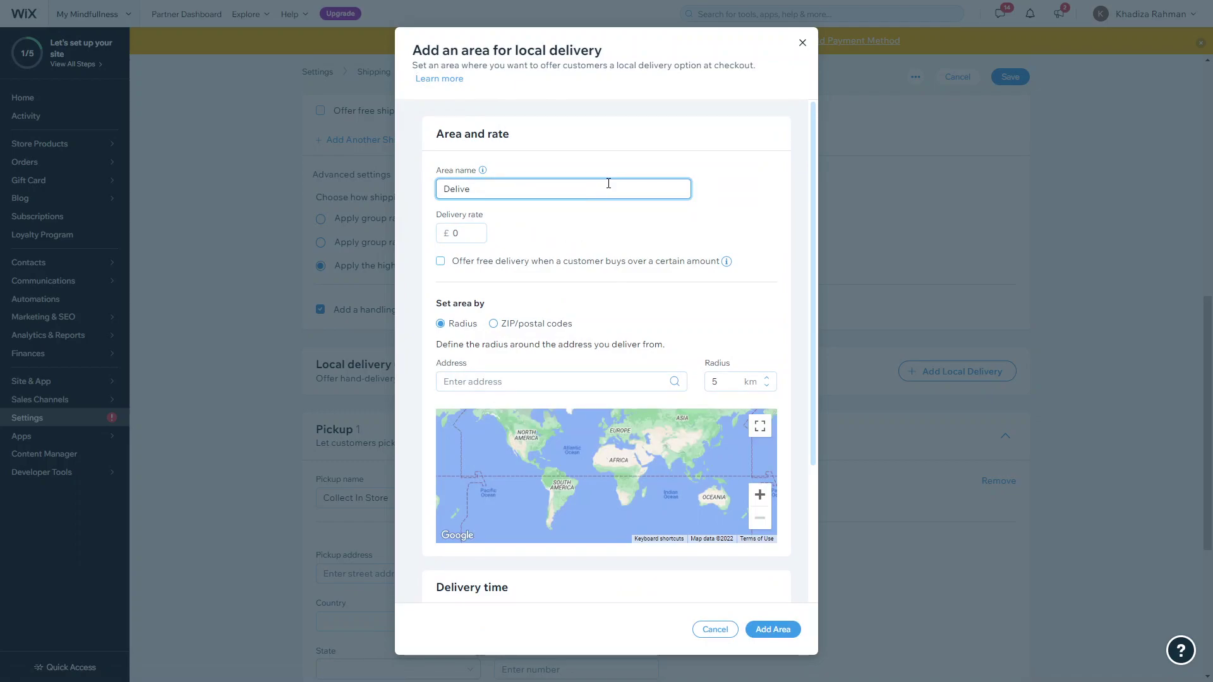
pyautogui.write('r to Lisbun Area')
pyautogui.rightClick(509, 191)
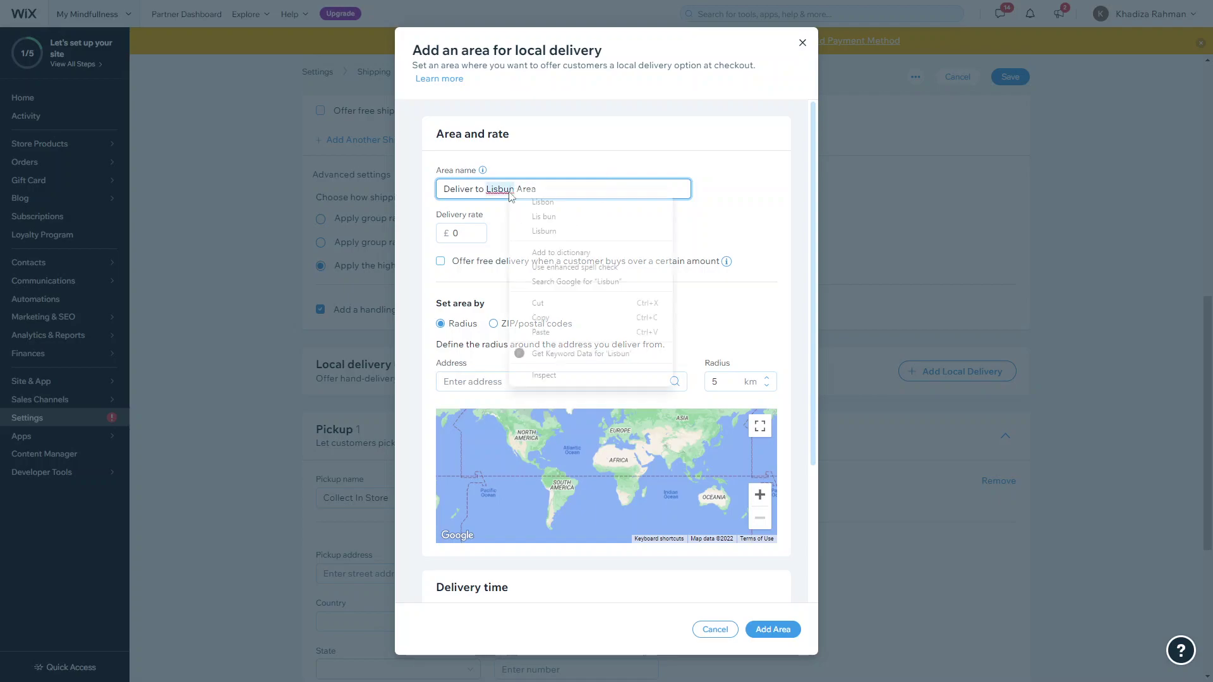
pyautogui.click(532, 230)
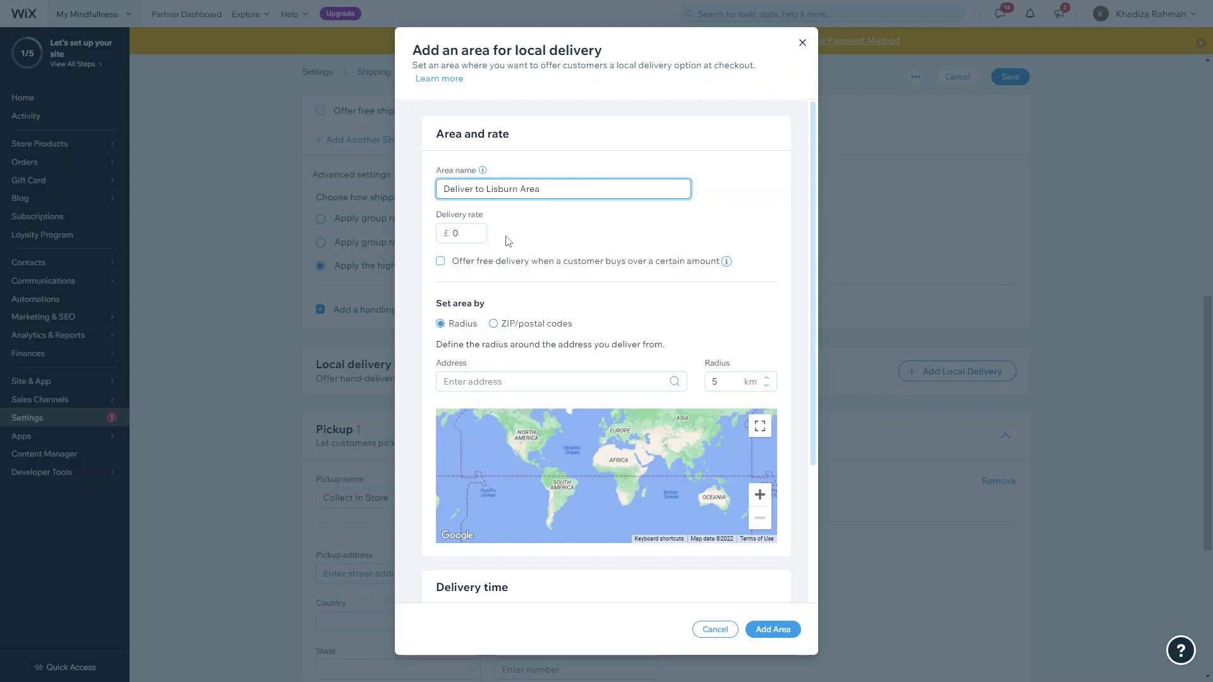
# - Set the area's delivery rate to £2.00, trying the free delivery threshold option and leaving it off
pyautogui.click(479, 236)
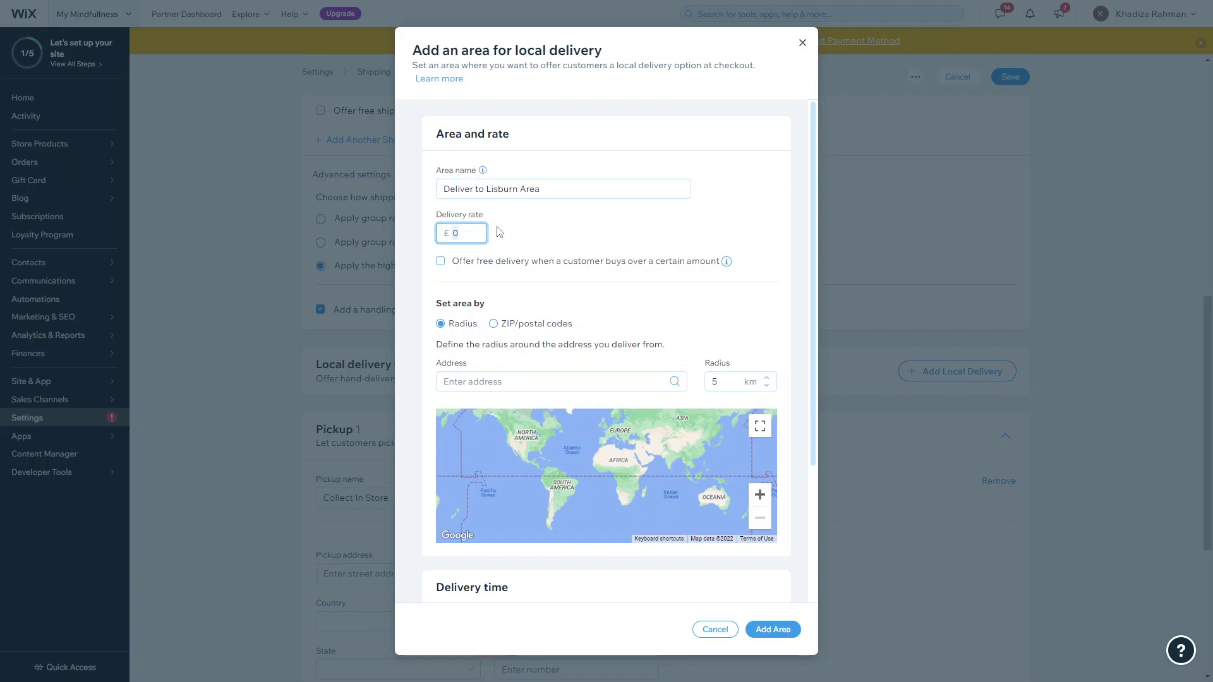
pyautogui.write('2.00')
pyautogui.click(508, 262)
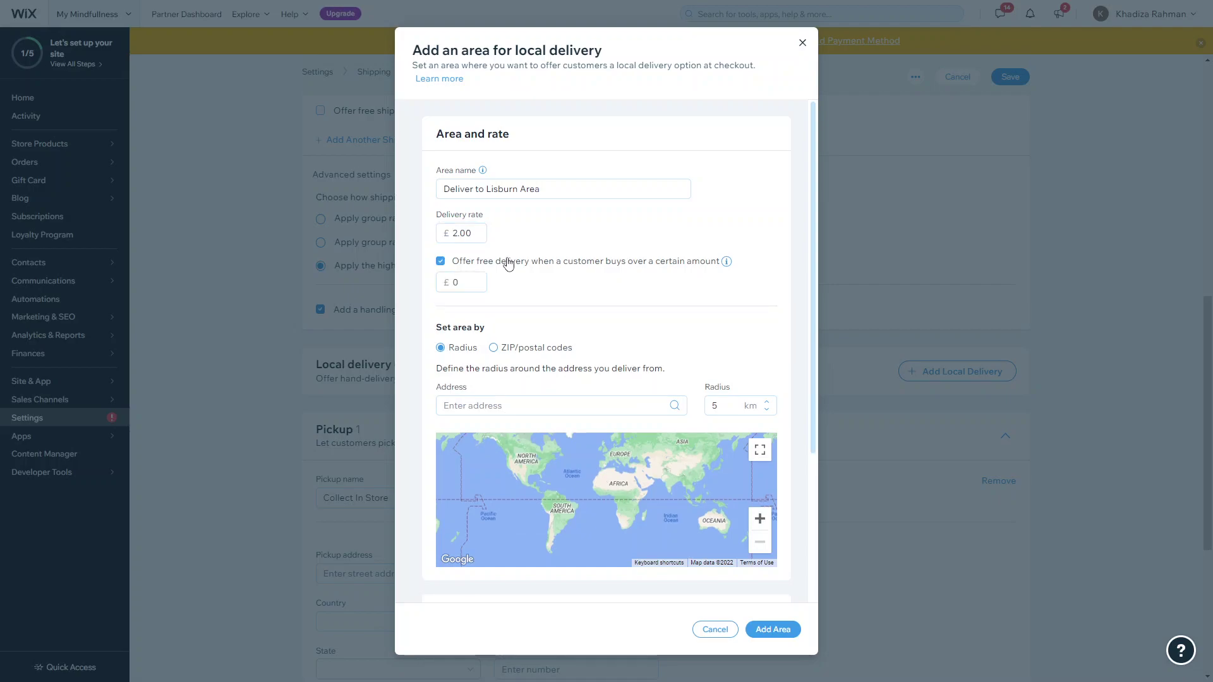
pyautogui.click(509, 262)
# - Compare the postal code option, then define the delivery area by a radius of 15 km
pyautogui.scroll(-2, 531, 284)
pyautogui.click(519, 201)
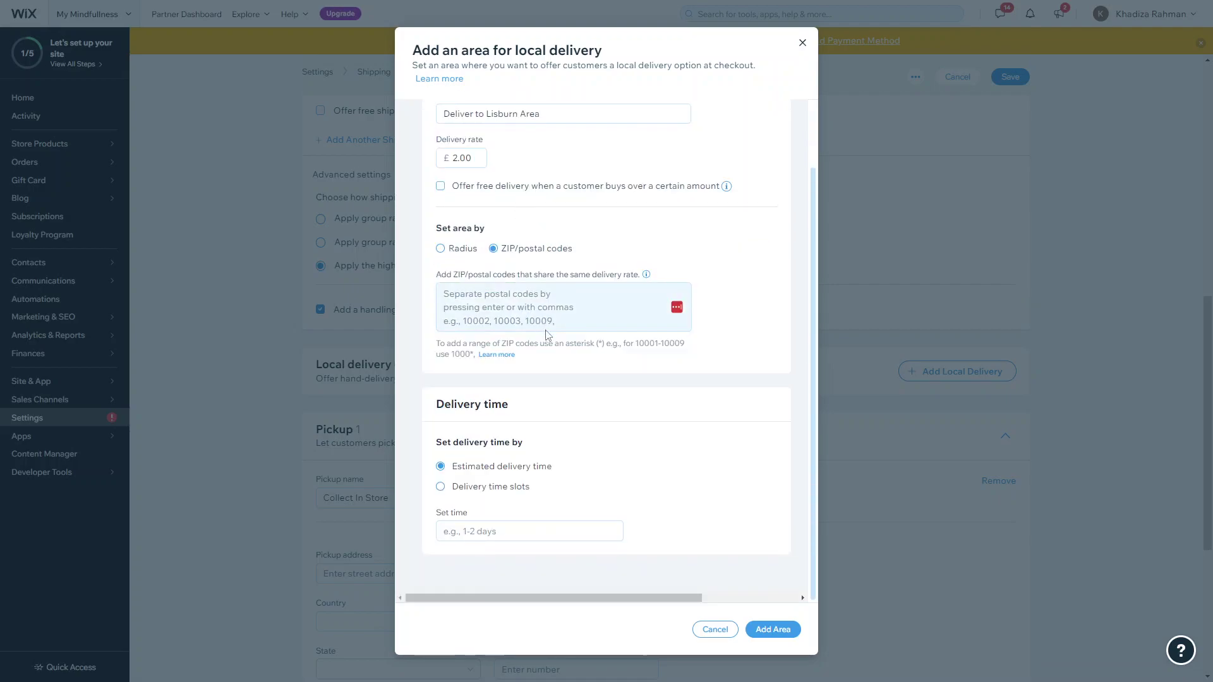
pyautogui.click(472, 250)
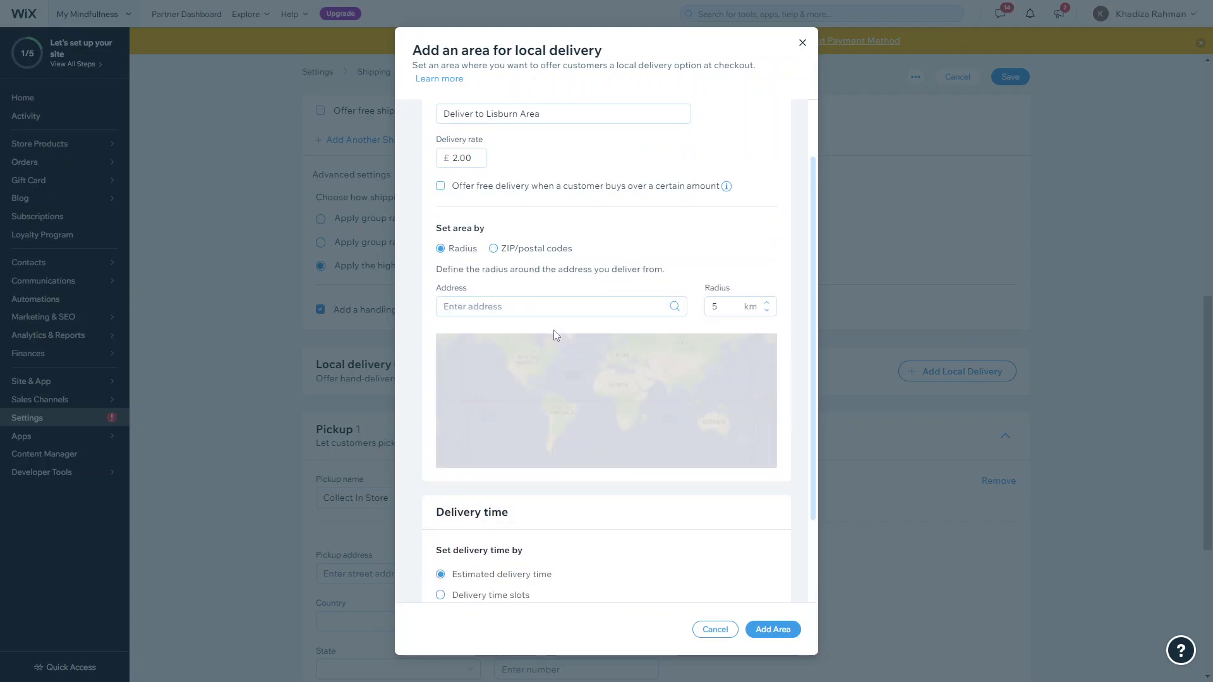
pyautogui.click(543, 313)
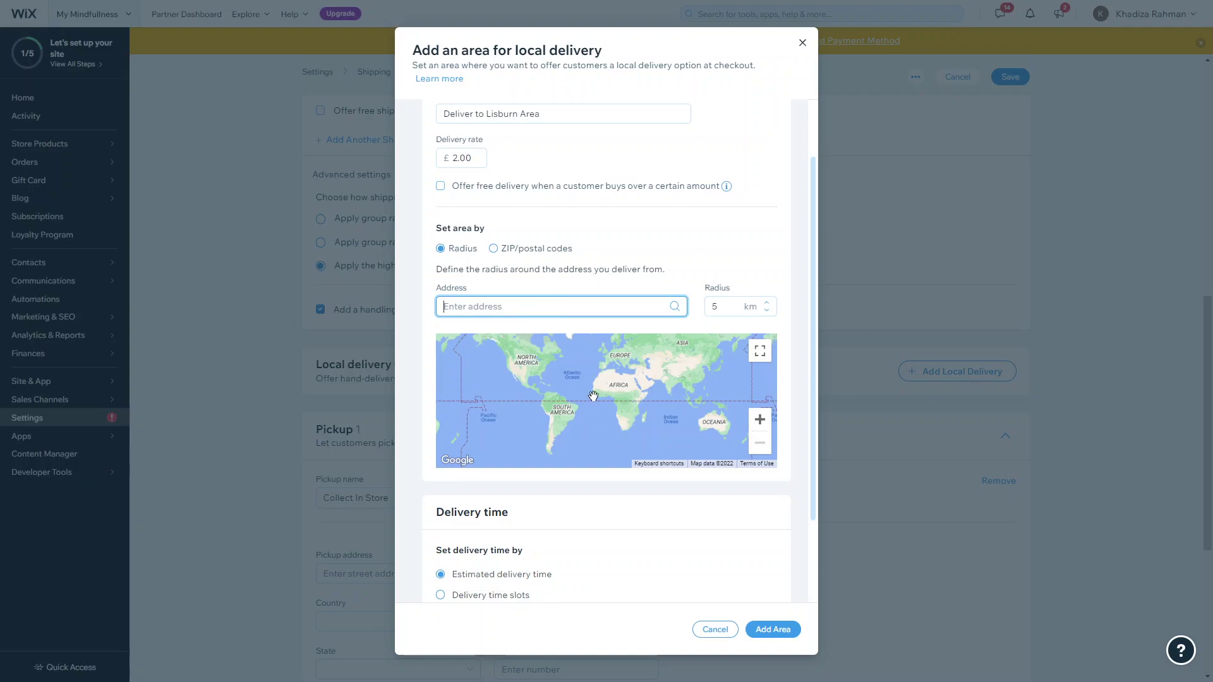
pyautogui.click(713, 307)
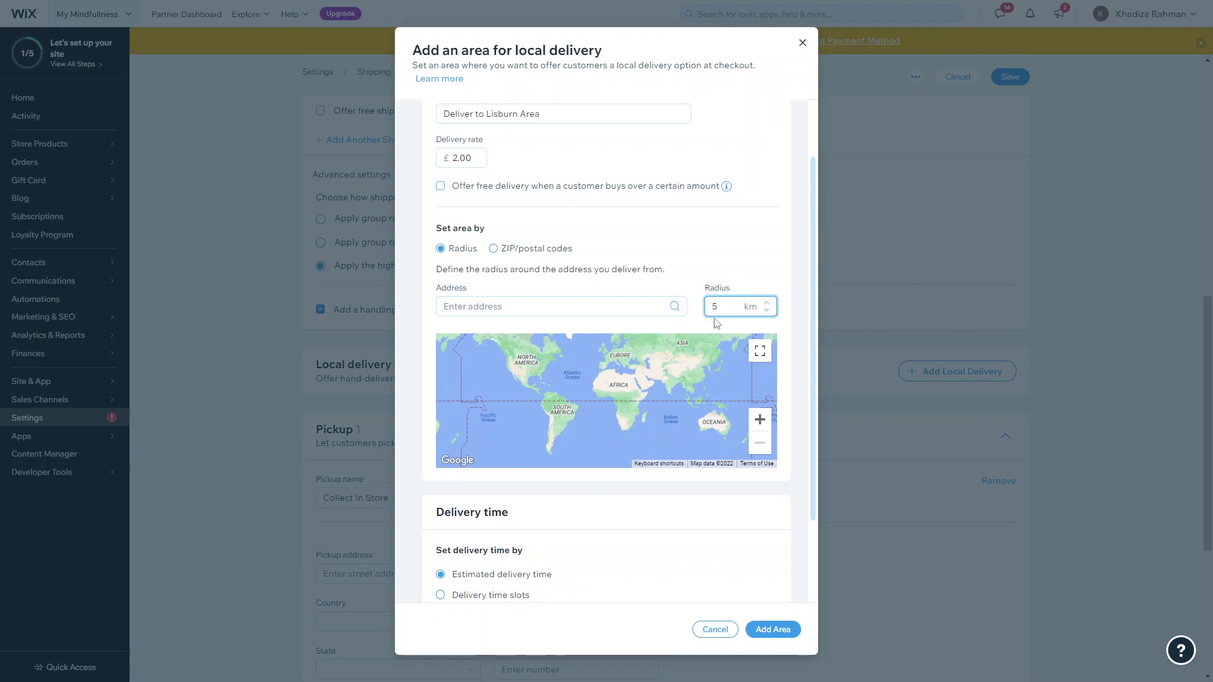
pyautogui.write('1')
# - Set the delivery time by delivery time slots and look over the weekday slots and delivery conditions
pyautogui.scroll(-2, 648, 556)
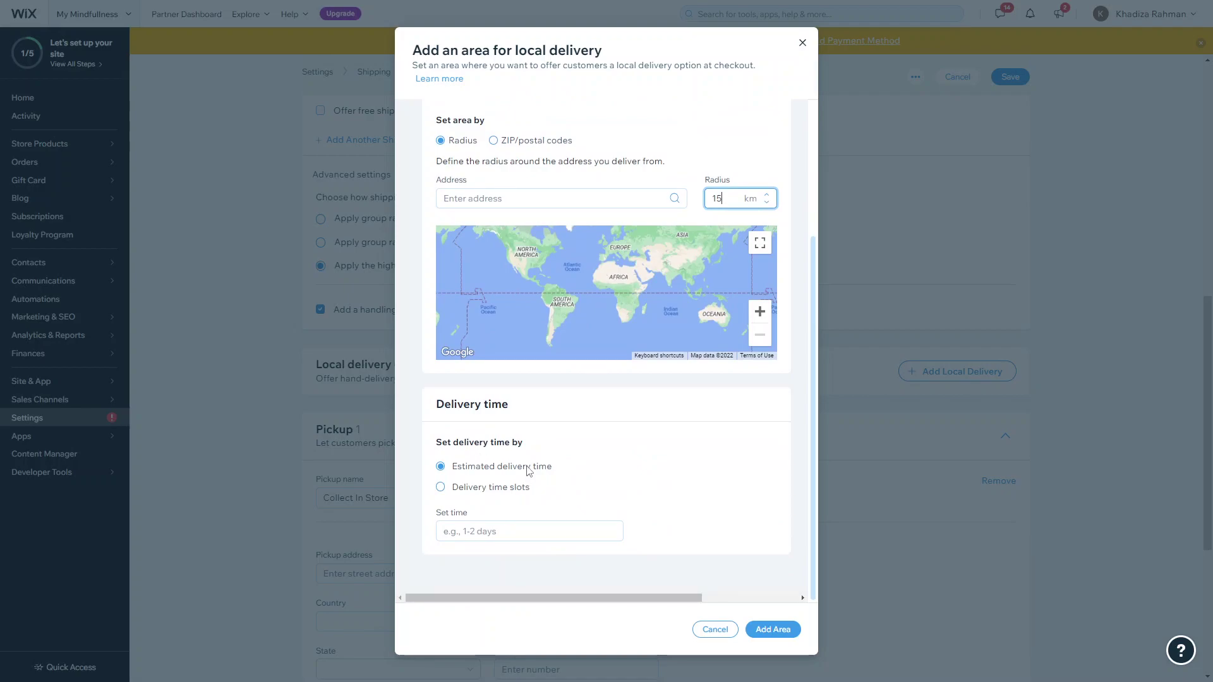
pyautogui.click(497, 487)
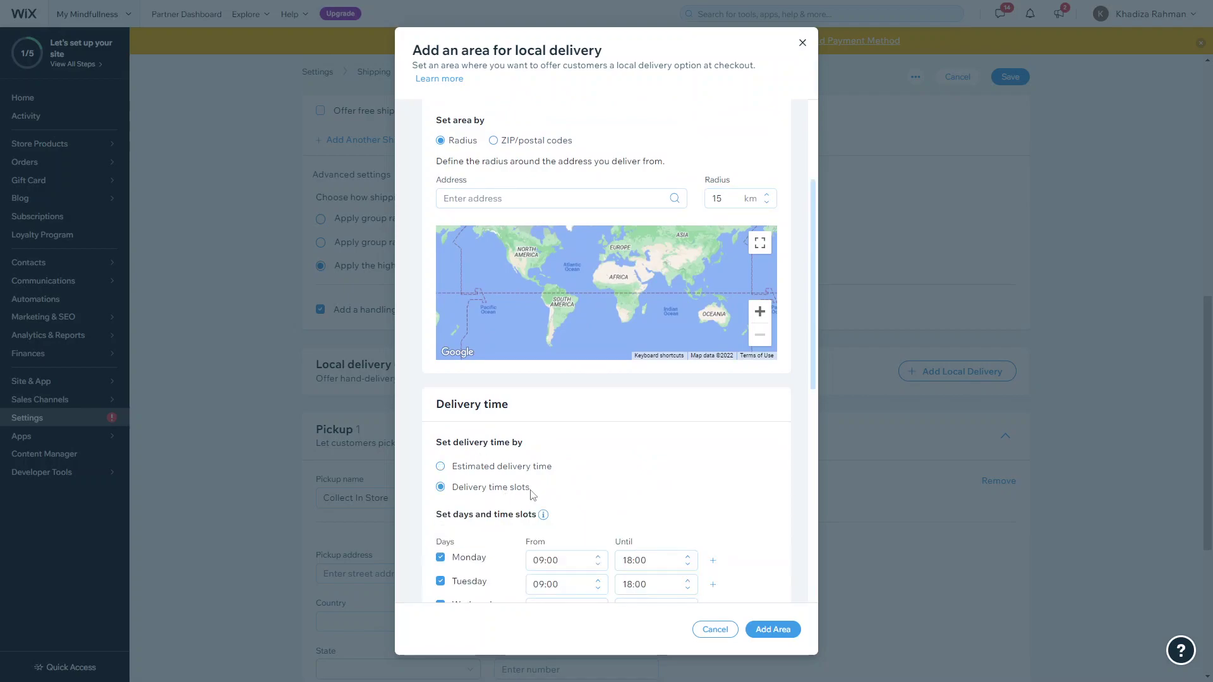
pyautogui.scroll(-4, 577, 478)
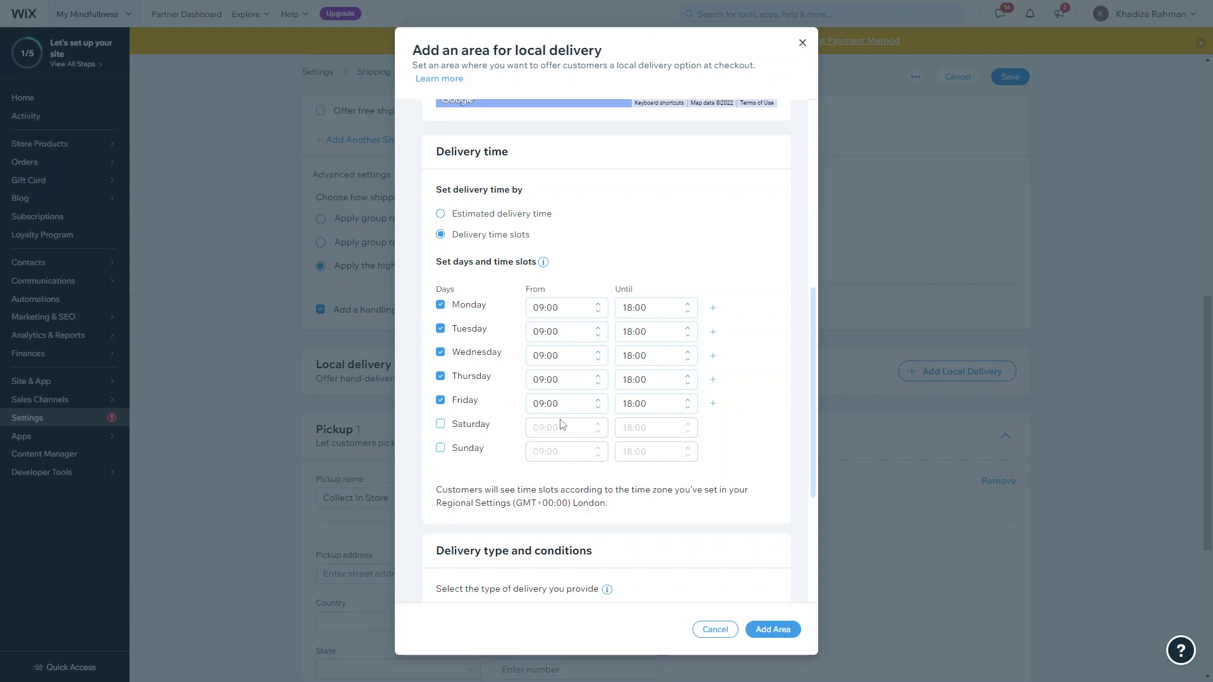
pyautogui.scroll(-3, 564, 349)
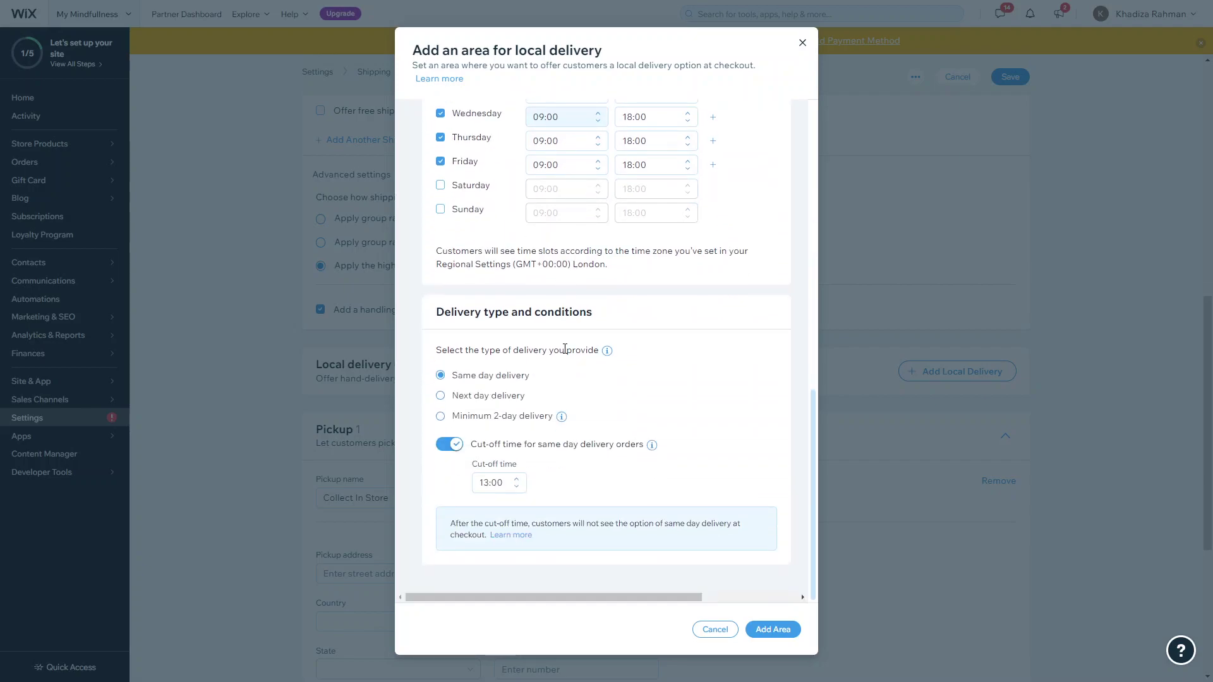
pyautogui.scroll(1, 566, 354)
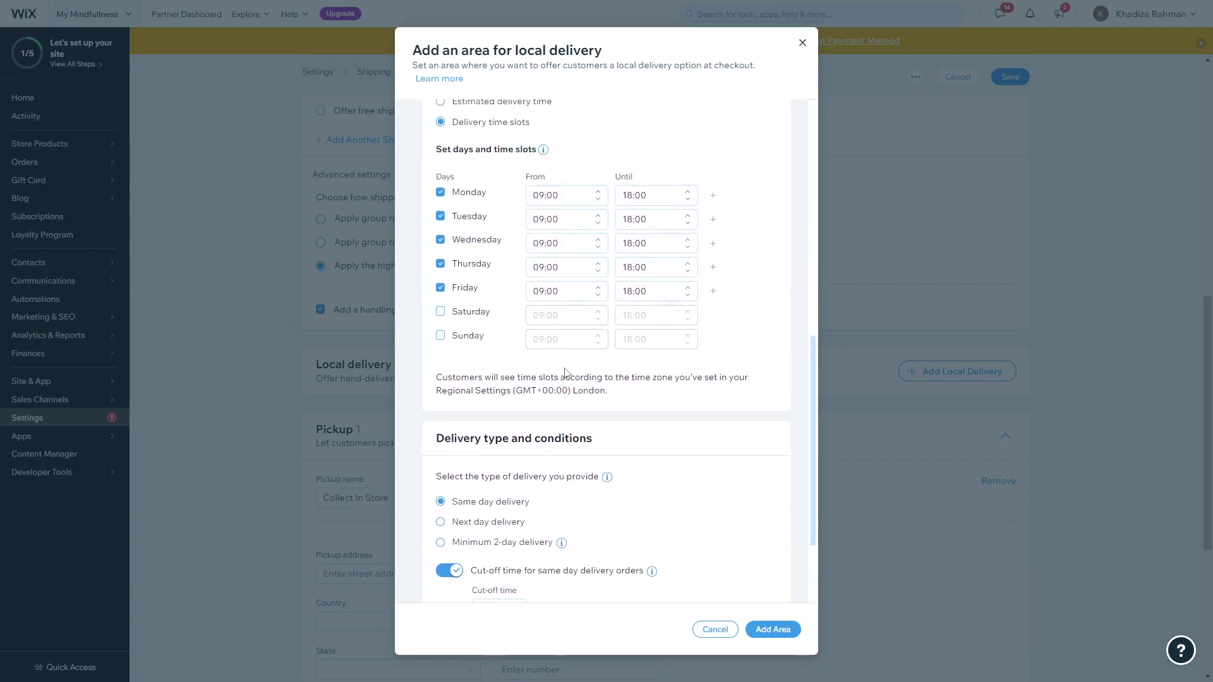
pyautogui.scroll(-3, 567, 374)
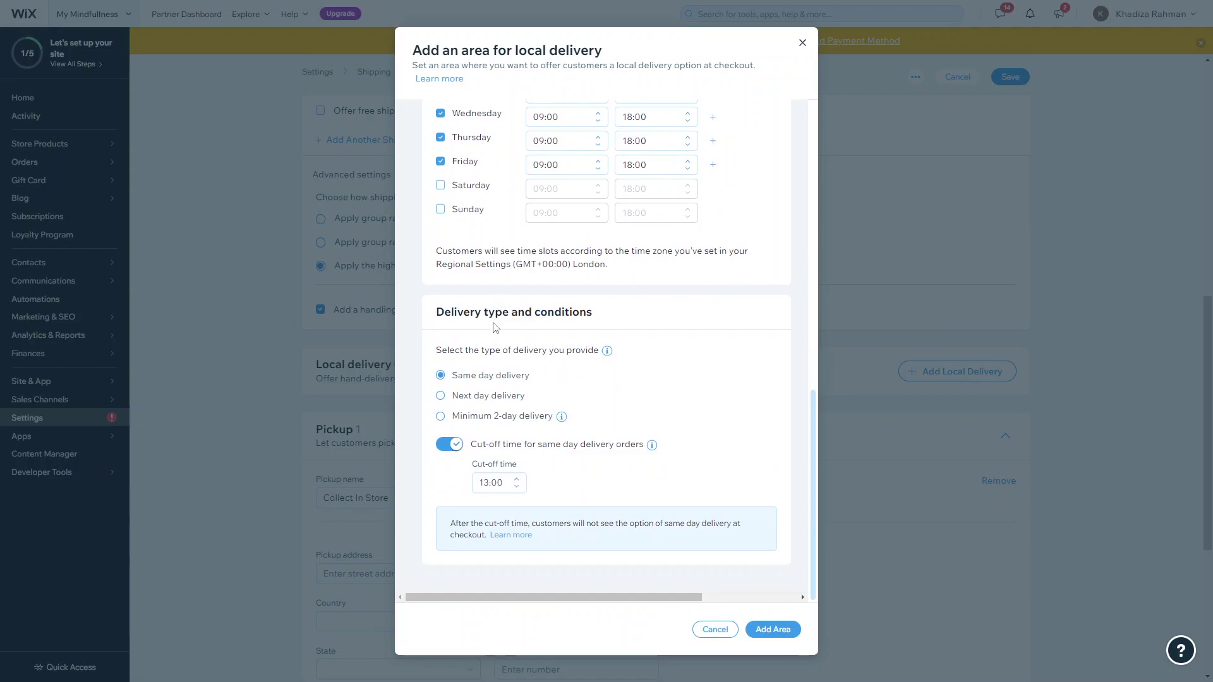
# - Try next day delivery, then set the delivery type to Minimum 2-day delivery with 2 days
pyautogui.click(499, 397)
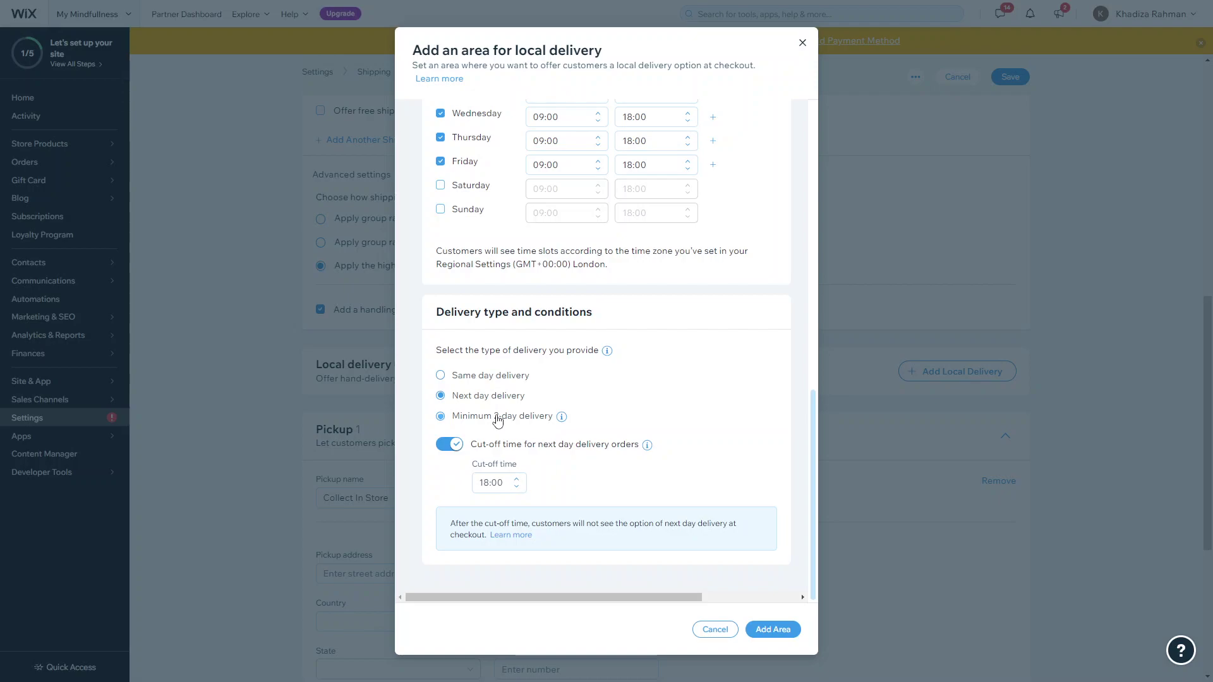
pyautogui.click(496, 417)
pyautogui.moveTo(564, 461)
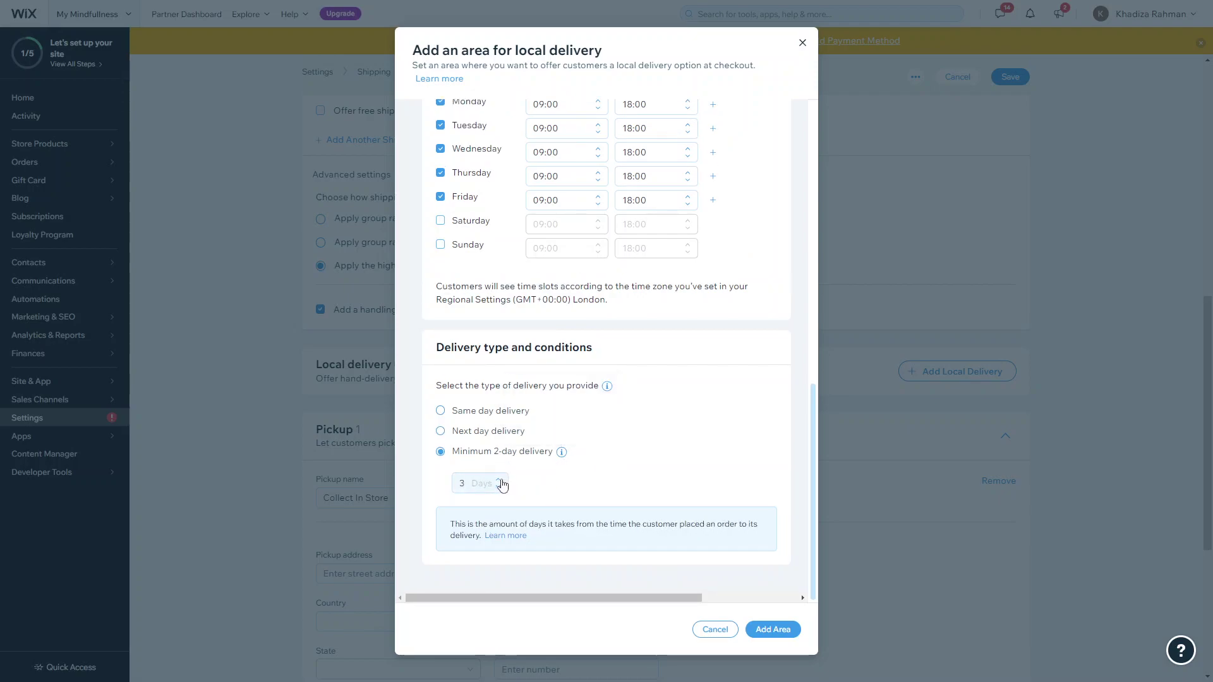
pyautogui.click(499, 480)
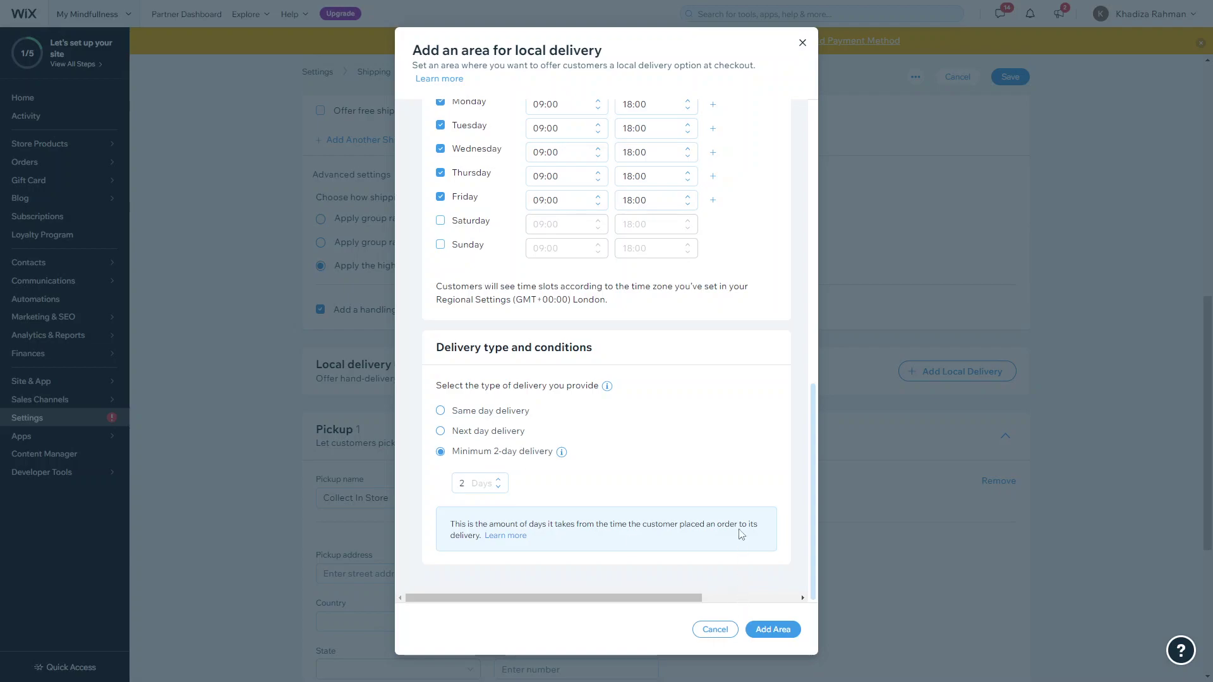
# - Try to add the local delivery area without an address, then close the area form
pyautogui.scroll(6, 641, 374)
pyautogui.click(772, 629)
pyautogui.scroll(1, 597, 160)
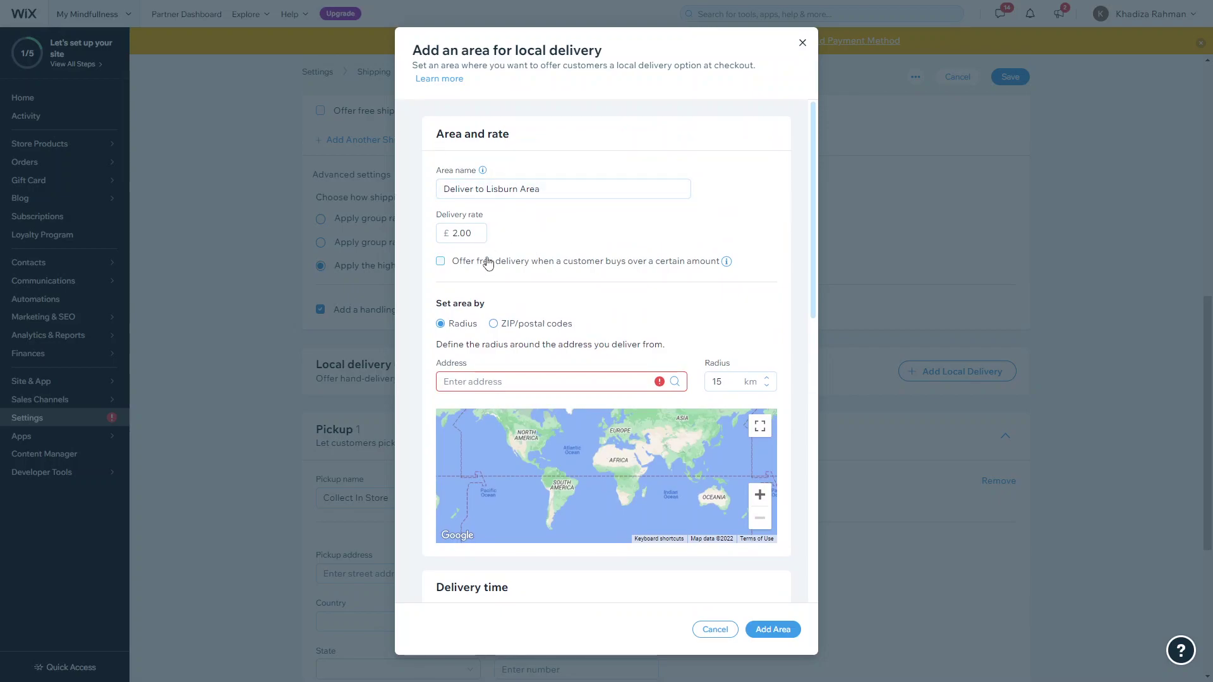
pyautogui.click(802, 43)
# - Look over the Domestic region's pickup and shipping settings, then cancel its edits and return to the shipping regions
pyautogui.scroll(-5, 884, 361)
pyautogui.scroll(5, 890, 361)
pyautogui.scroll(-5, 890, 361)
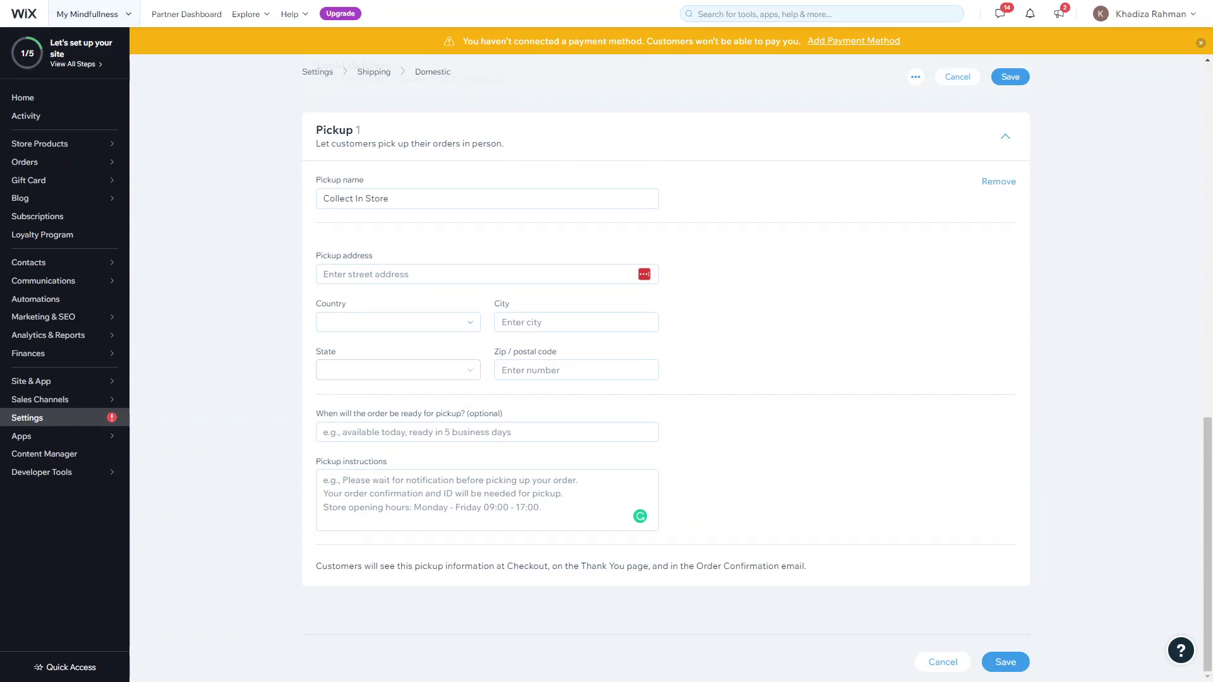
pyautogui.scroll(10, 666, 379)
pyautogui.scroll(5, 943, 344)
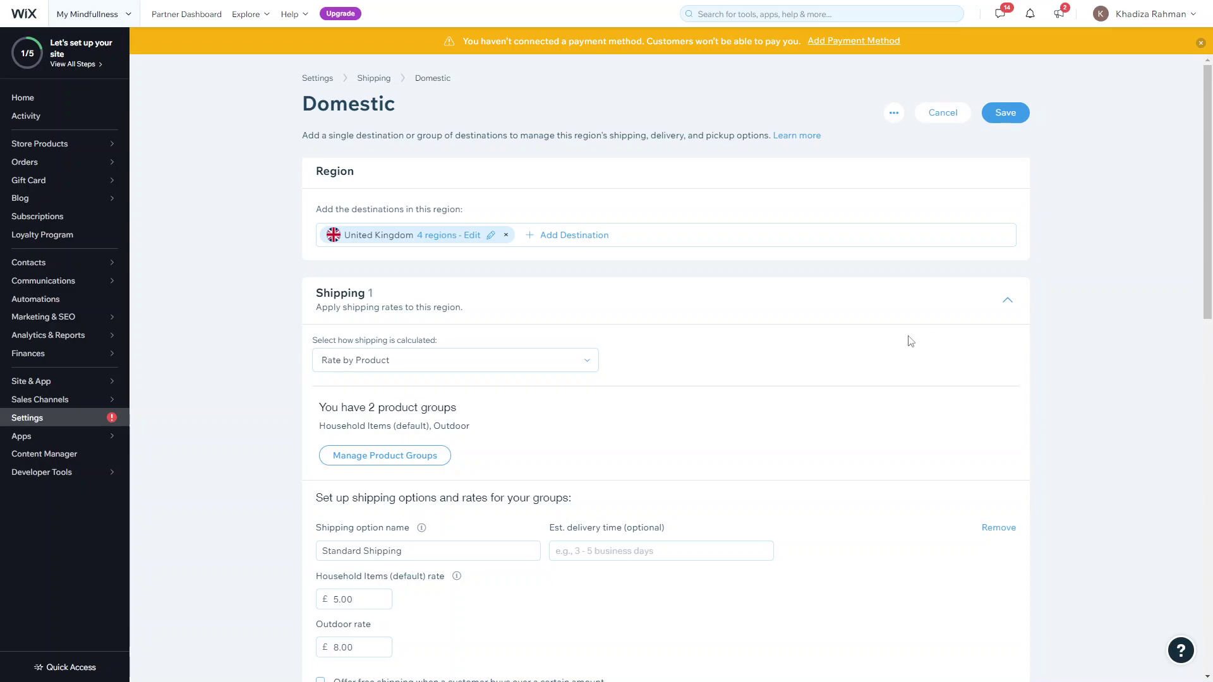
pyautogui.click(943, 113)
pyautogui.click(724, 395)
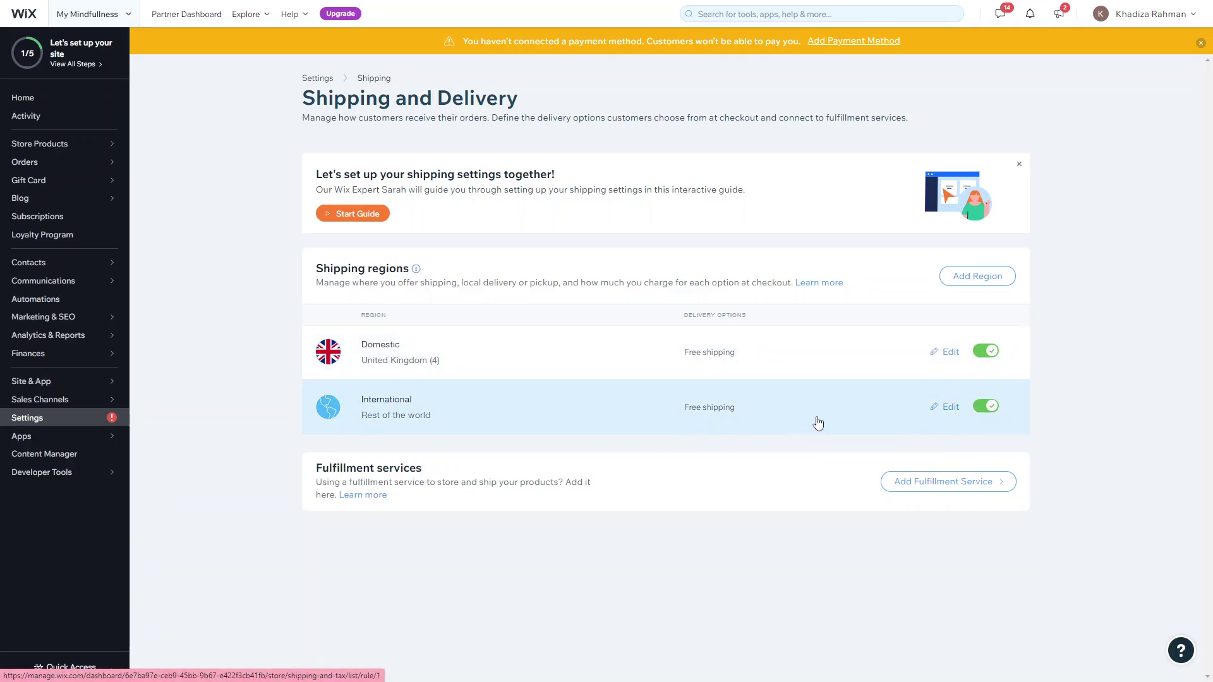
# - View the International region's destinations and delivery options, then return to the shipping regions list
pyautogui.click(946, 407)
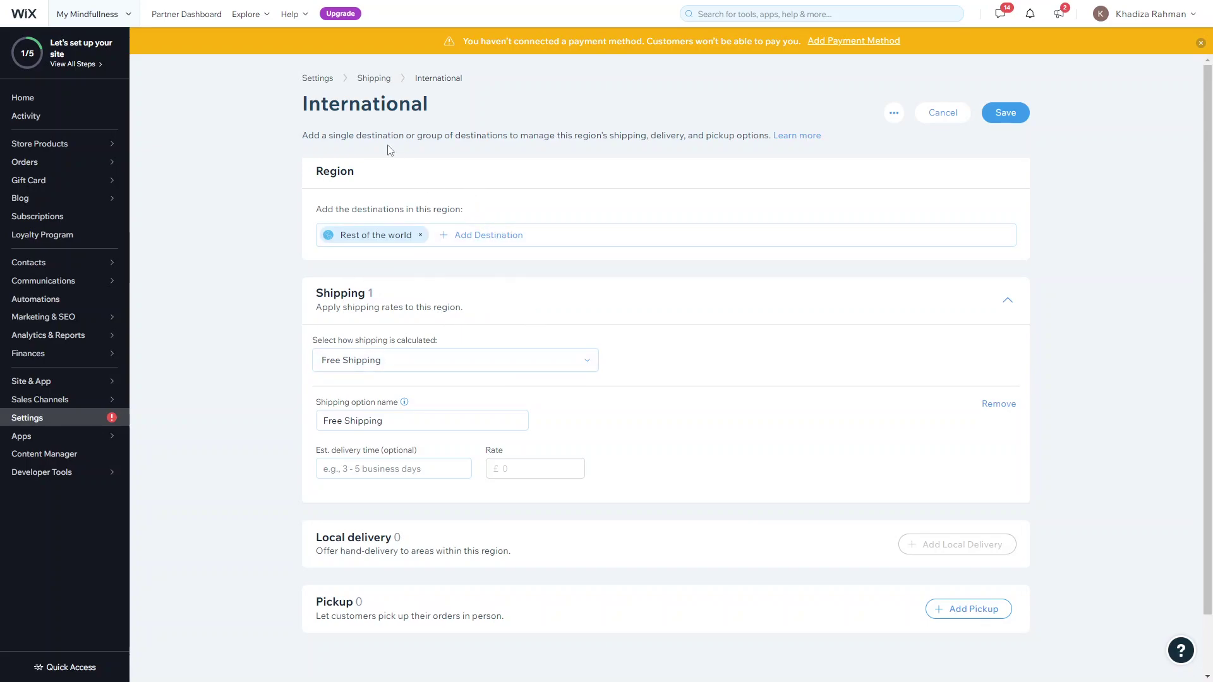
pyautogui.rightClick(370, 77)
pyautogui.click(377, 78)
pyautogui.click(377, 79)
pyautogui.click(639, 378)
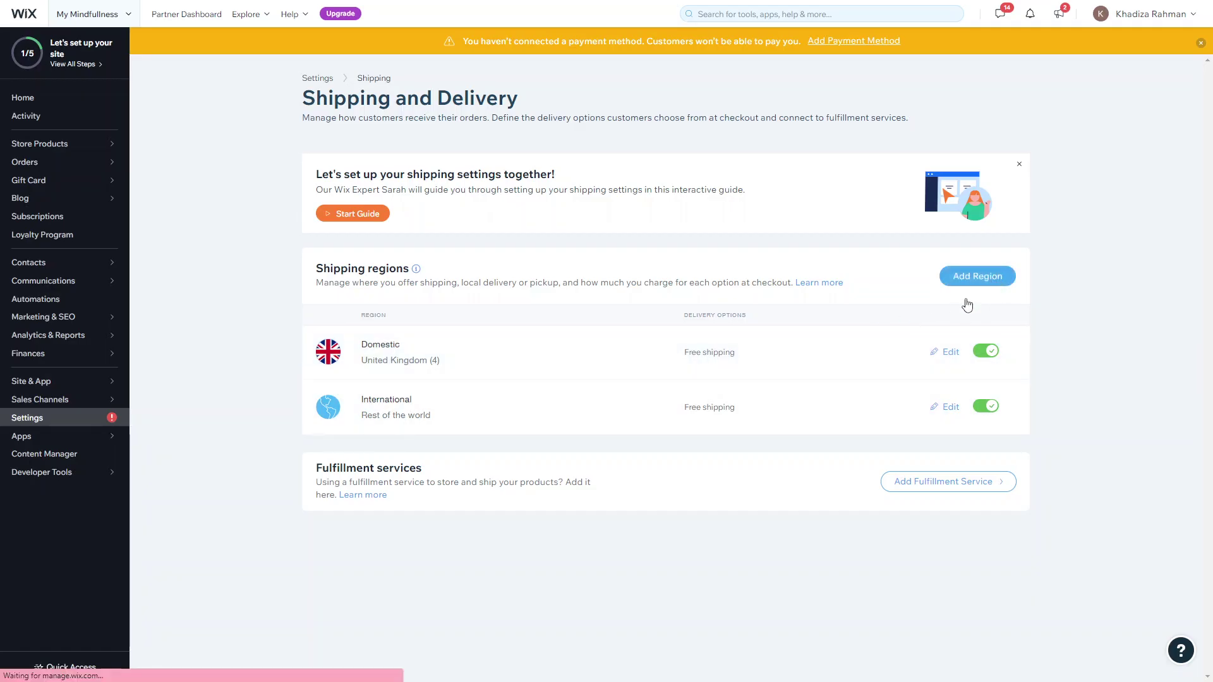
# - Start a new shipping region and search its destinations for Europ, then clear the search
pyautogui.click(978, 278)
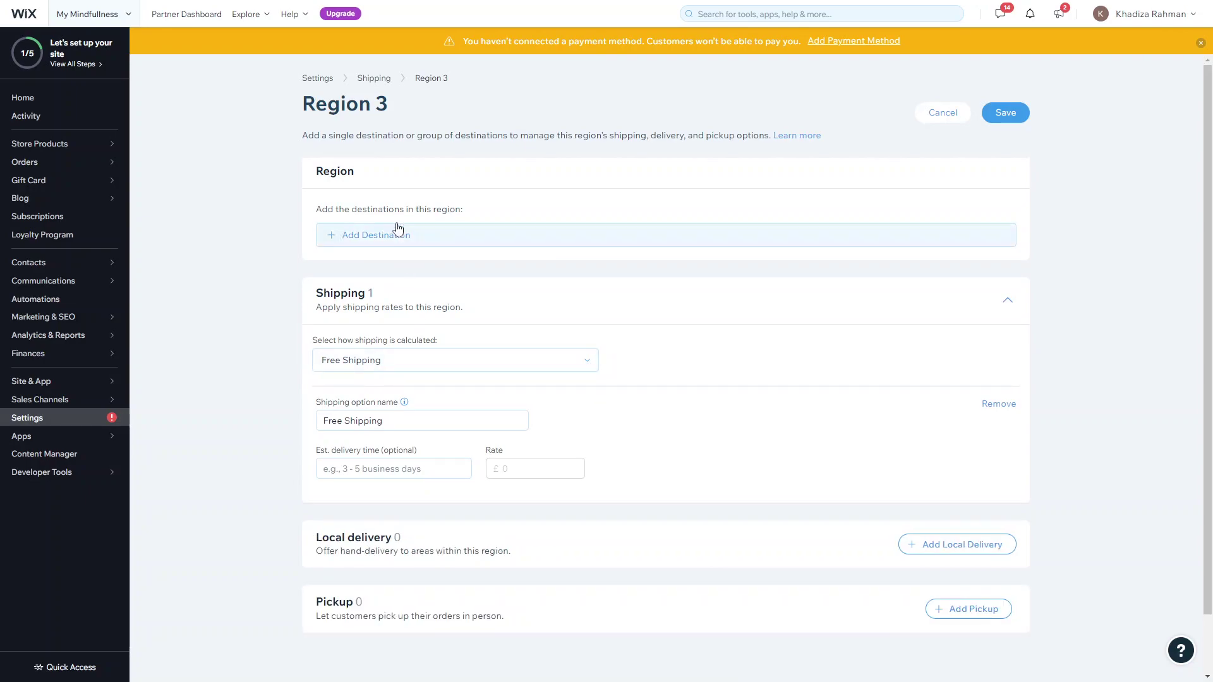
pyautogui.click(375, 237)
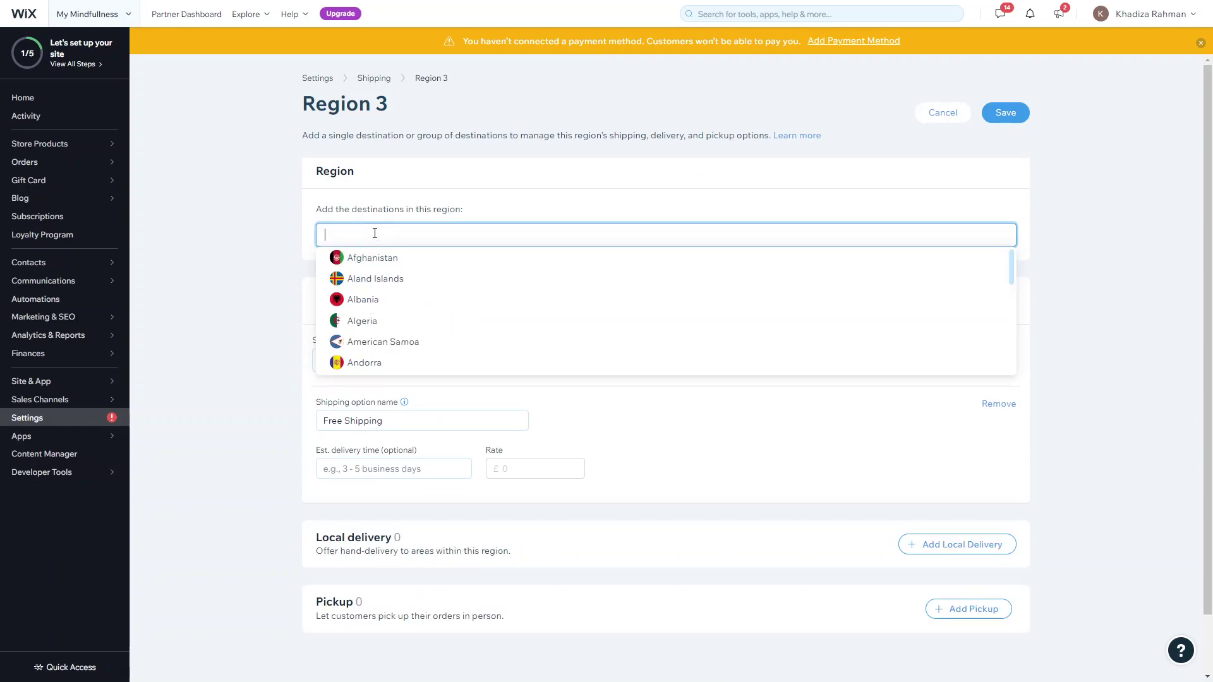
pyautogui.write('Europ')
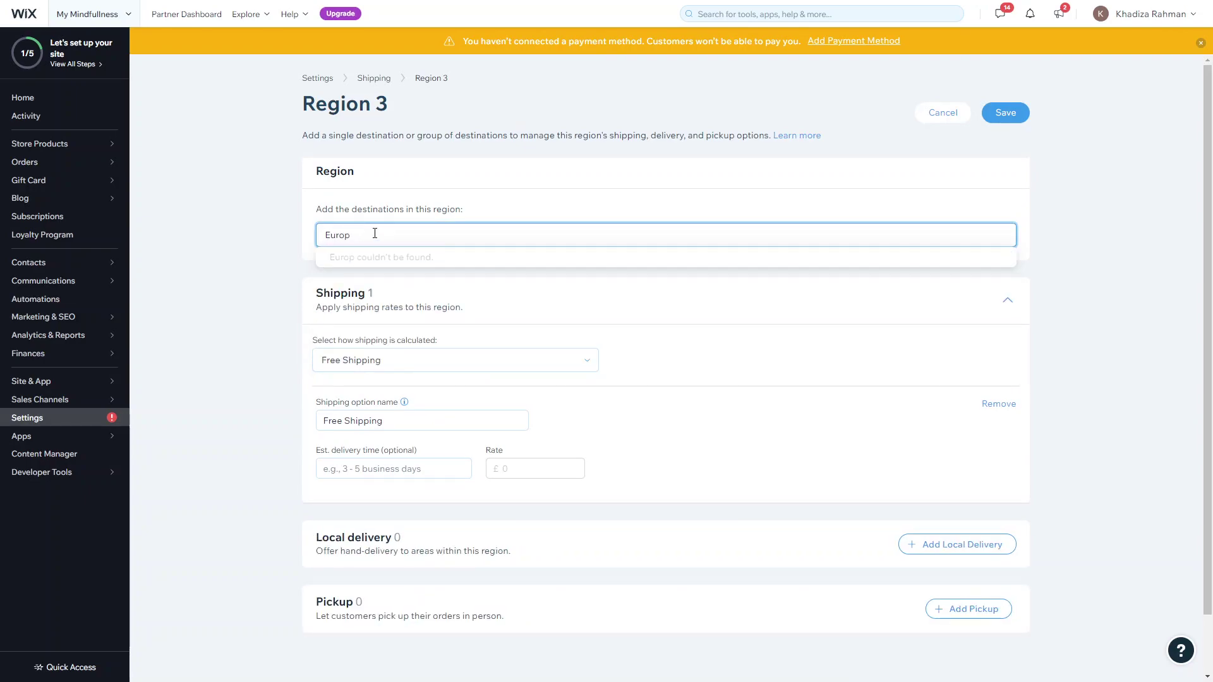
pyautogui.press('BackSpace')
pyautogui.press('BackSpace')
pyautogui.press('BackSpace')
pyautogui.press('BackSpace')
pyautogui.press('BackSpace')
pyautogui.click(455, 181)
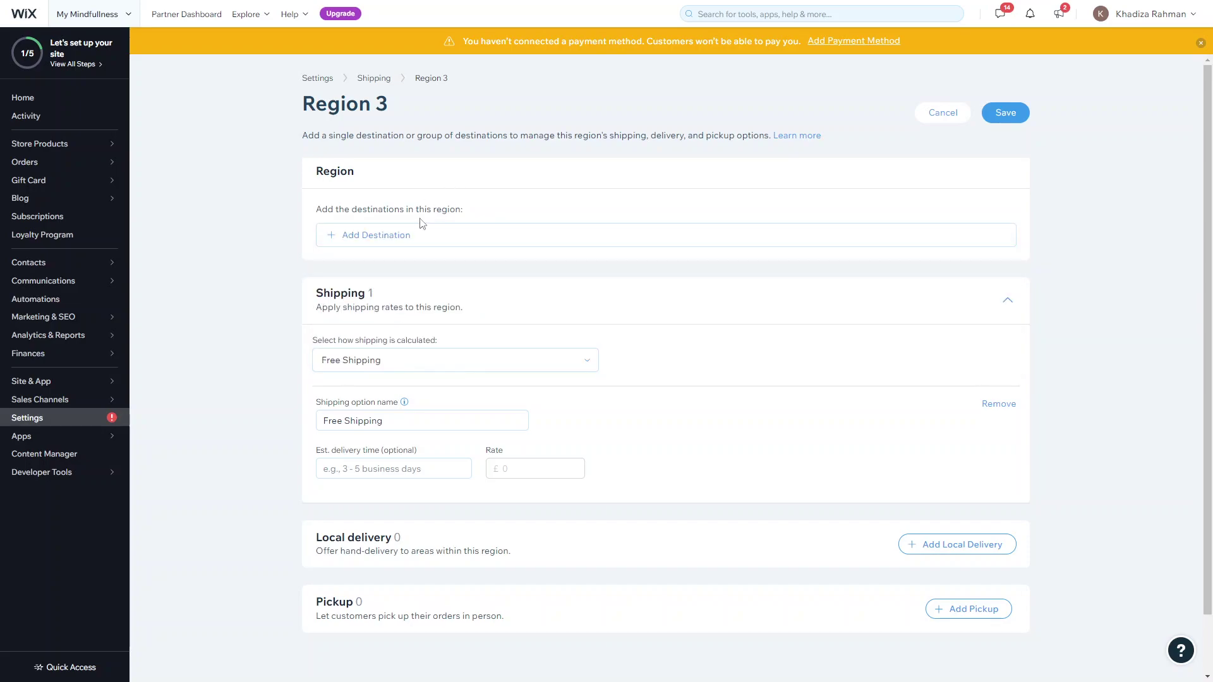
# - Rename the new shipping region as Europe
pyautogui.click(375, 235)
pyautogui.doubleClick(343, 172)
pyautogui.click(418, 100)
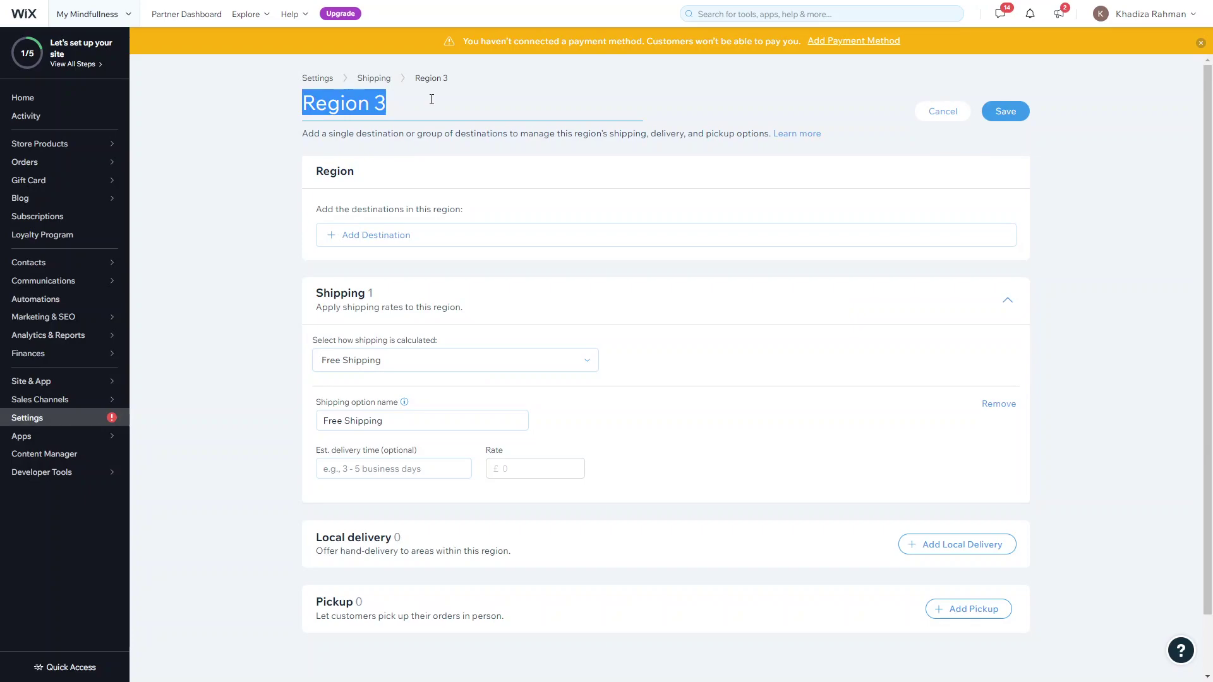
pyautogui.write('Europe')
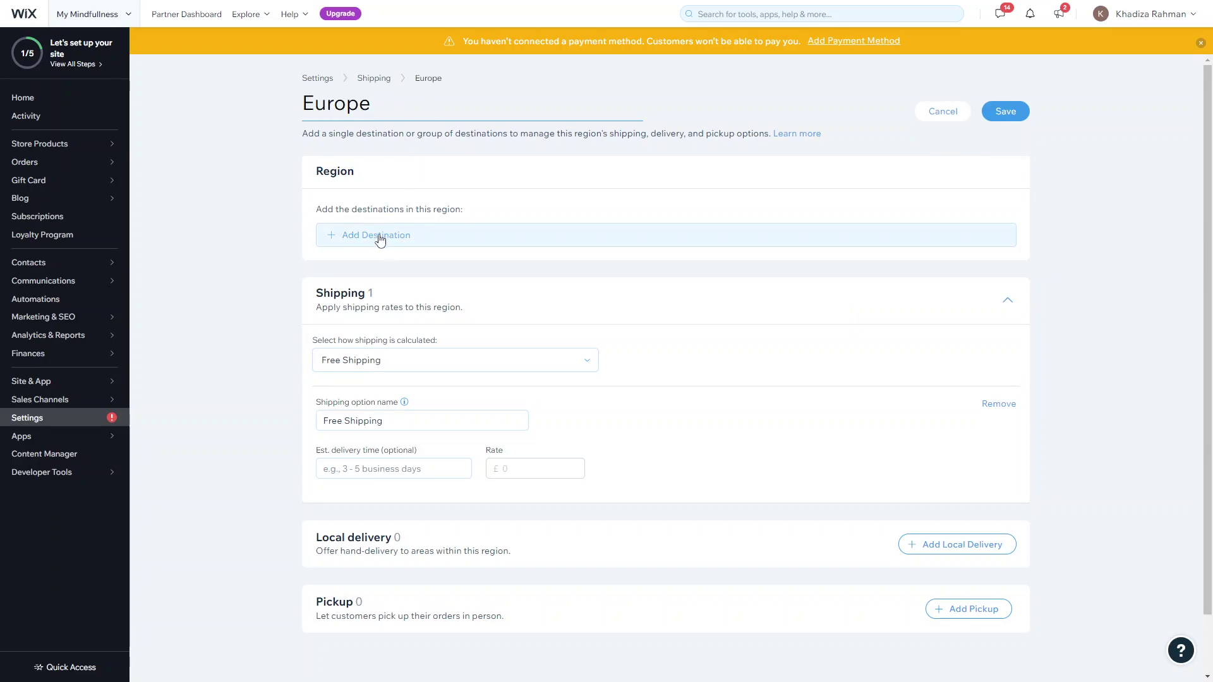
# - Leave the Europe region without adding destinations or saving and return to the shipping regions list
pyautogui.click(380, 235)
pyautogui.click(295, 228)
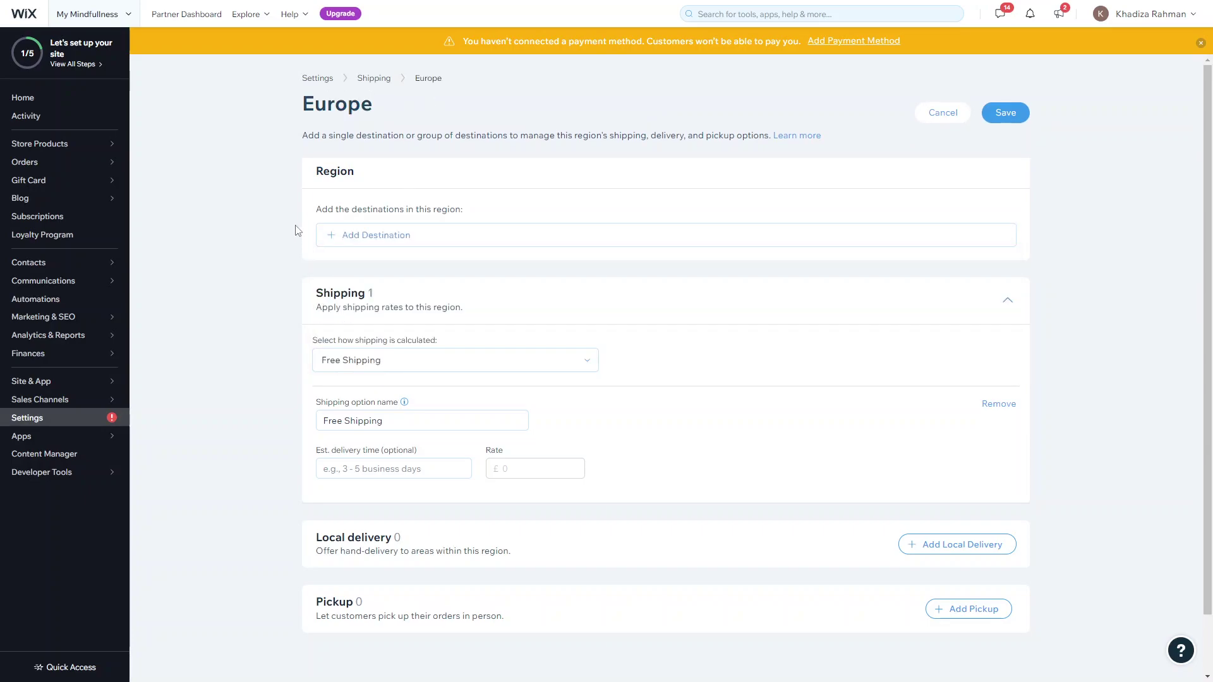
pyautogui.click(376, 79)
pyautogui.click(607, 373)
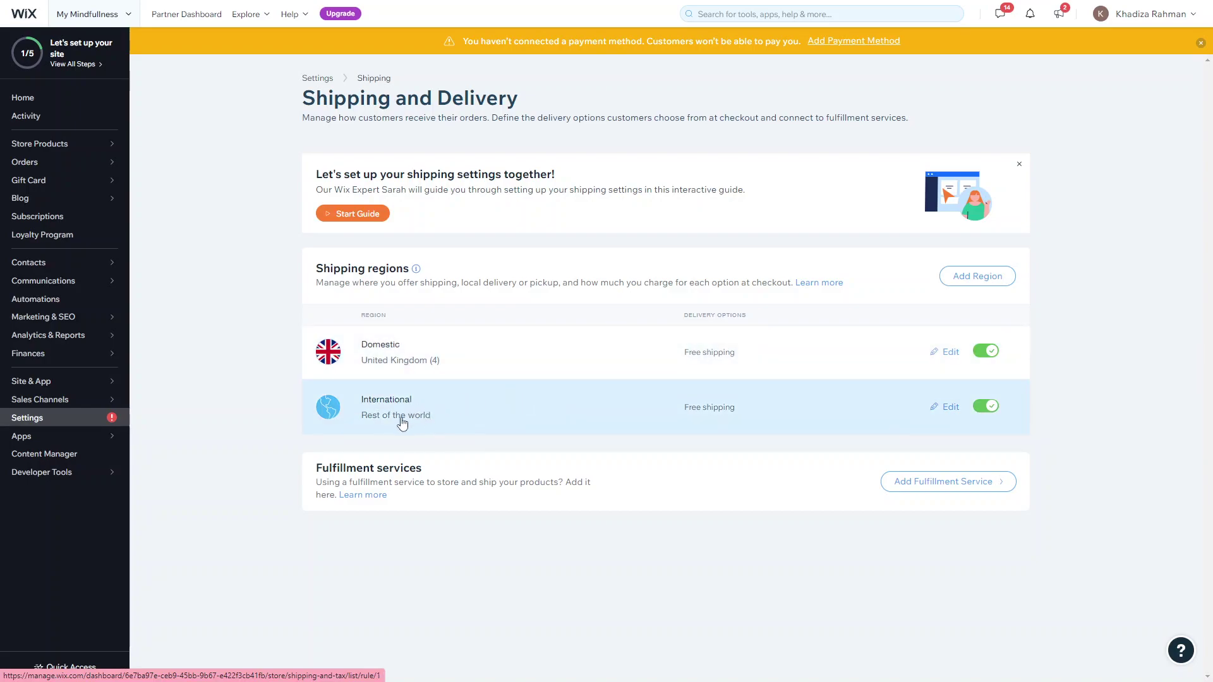
# - Open the International region and delete it from the shipping regions
pyautogui.click(389, 422)
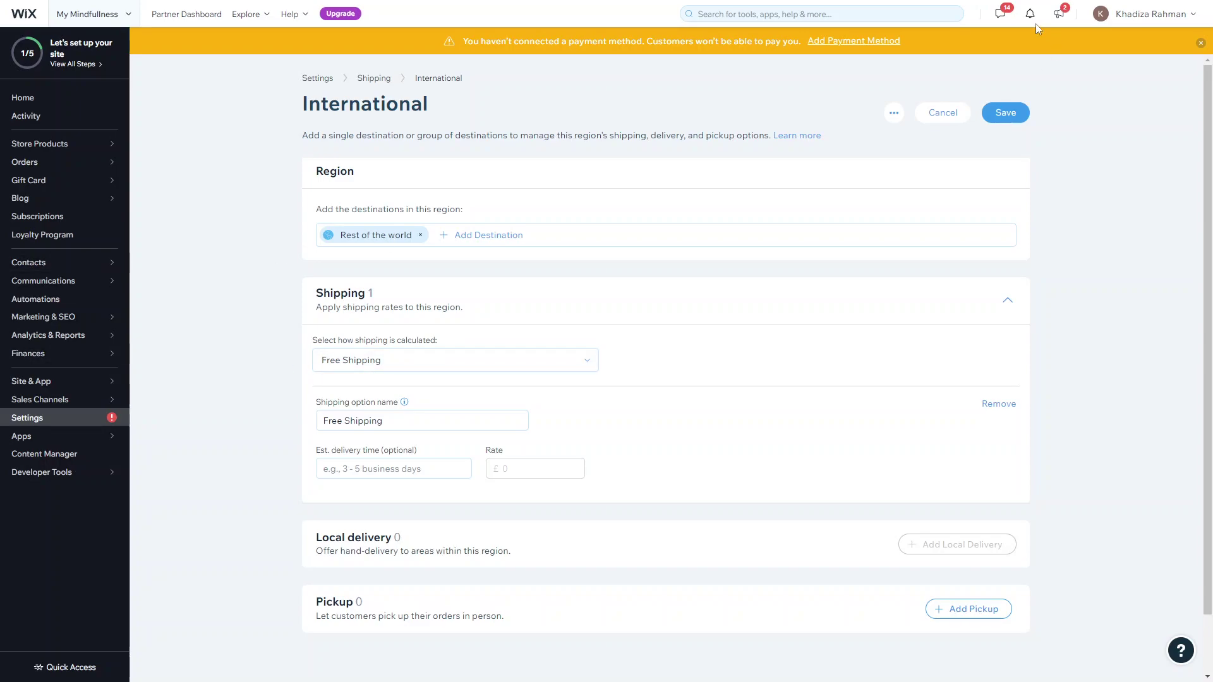
pyautogui.click(894, 114)
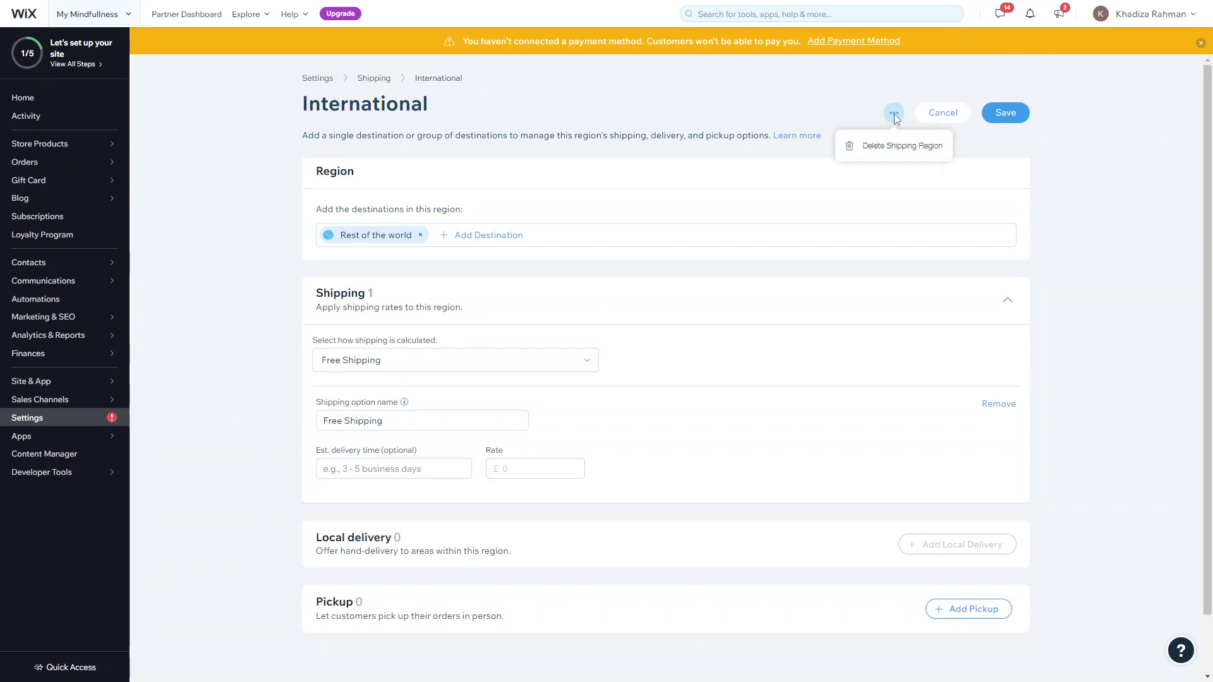
pyautogui.click(886, 151)
pyautogui.click(725, 396)
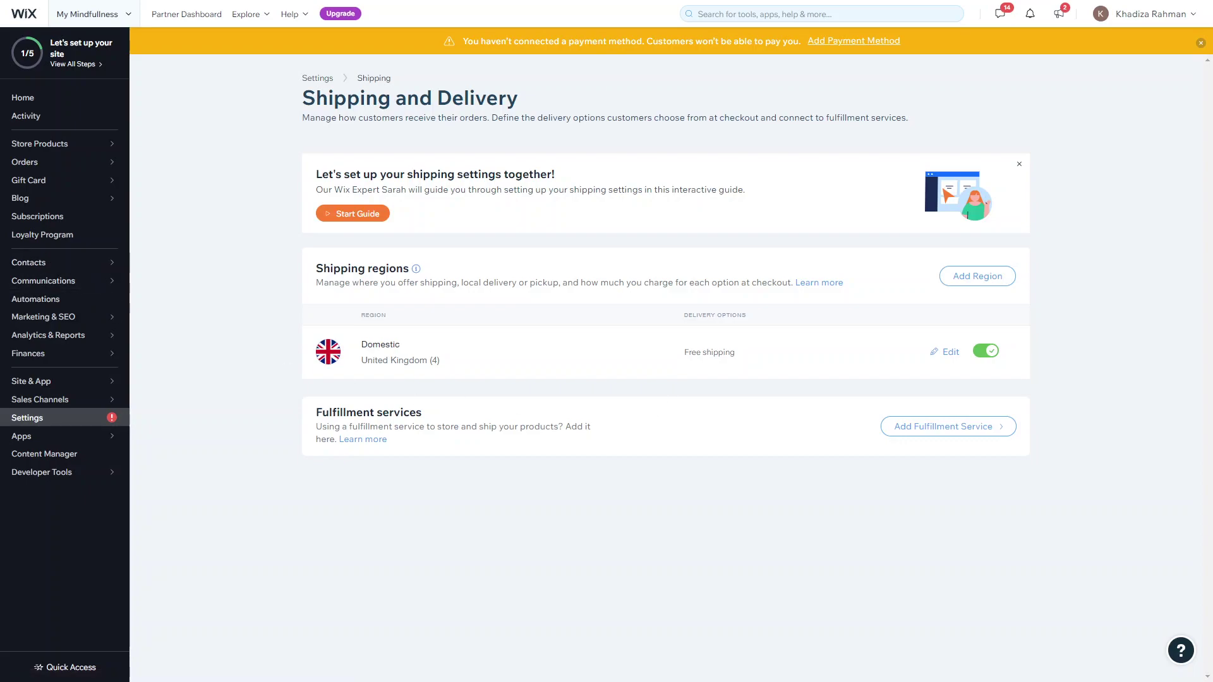
# - Open the Domestic region and review its destinations, shipping, local delivery and pickup sections
pyautogui.scroll(-1, 896, 295)
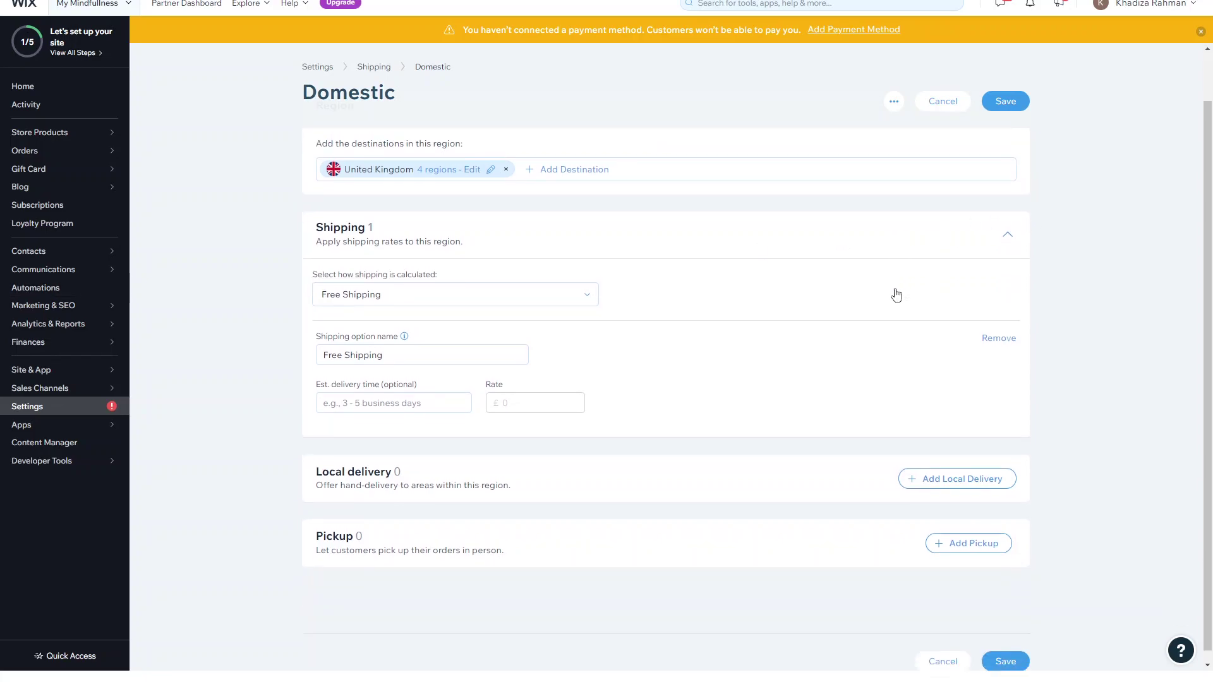
pyautogui.scroll(2, 894, 293)
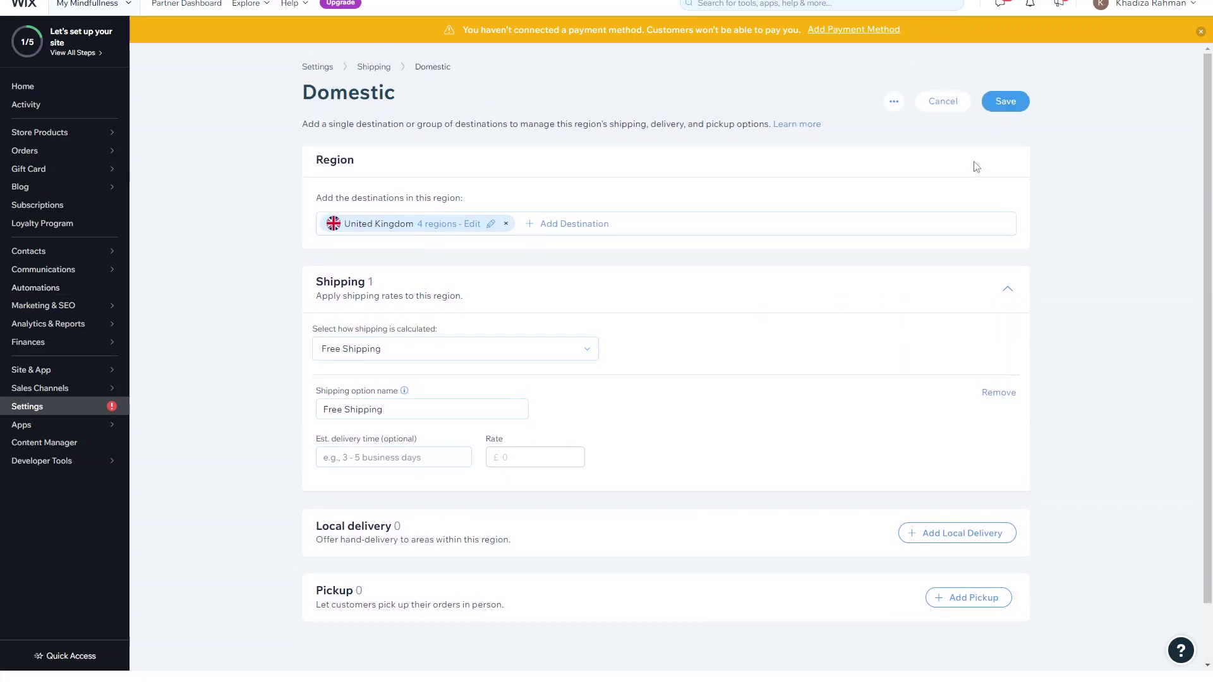